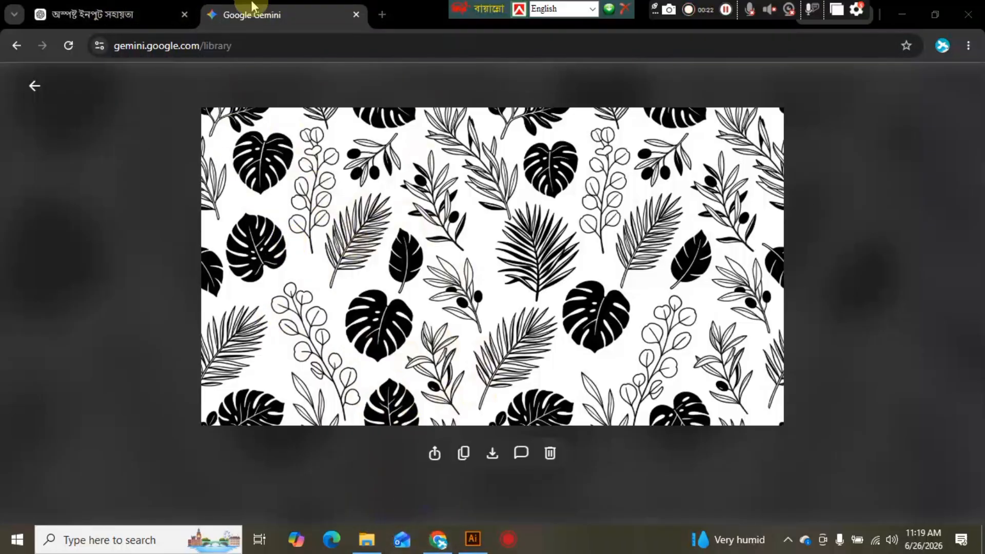
click(110, 12)
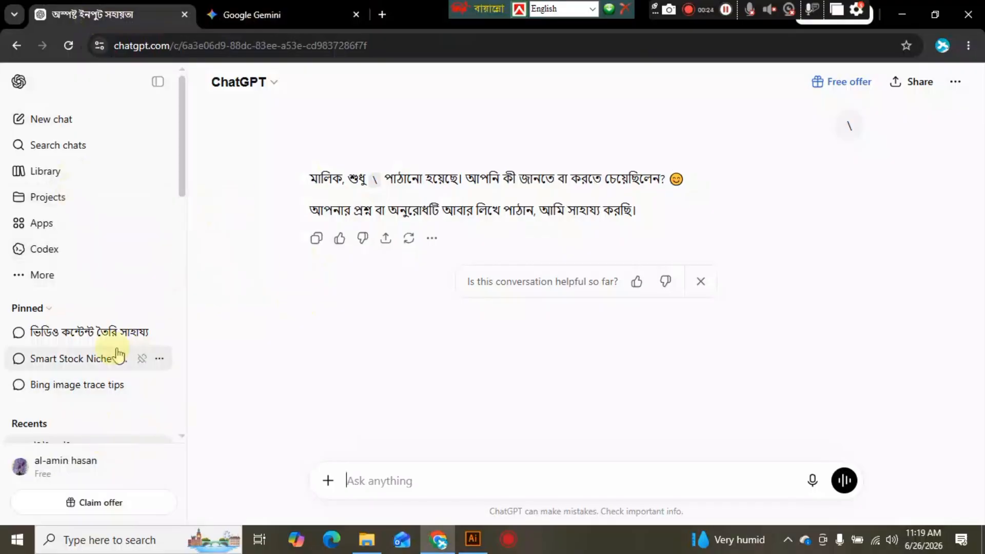
click(267, 11)
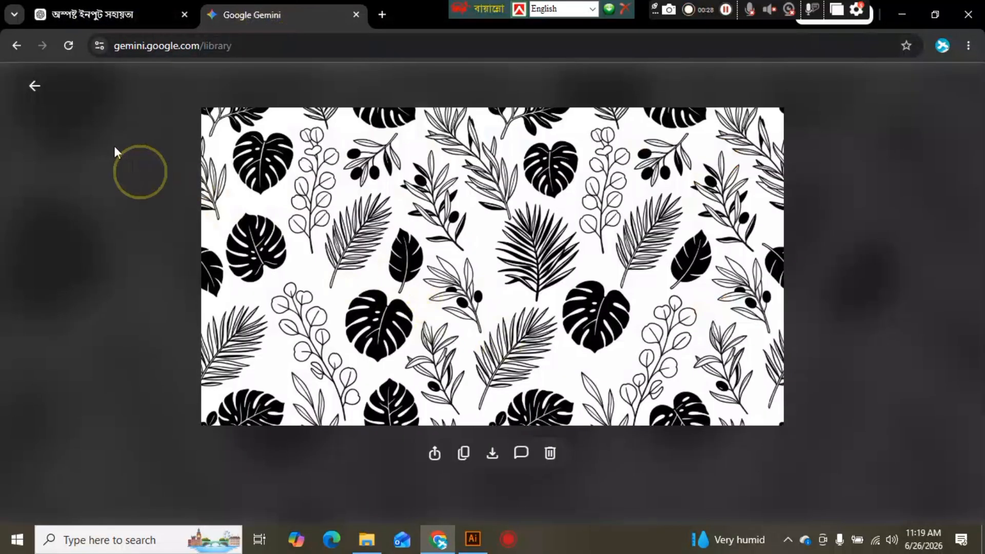
Close the leaf pattern preview and look through the generated icon sets and patterns in the Gemini media library
click(36, 88)
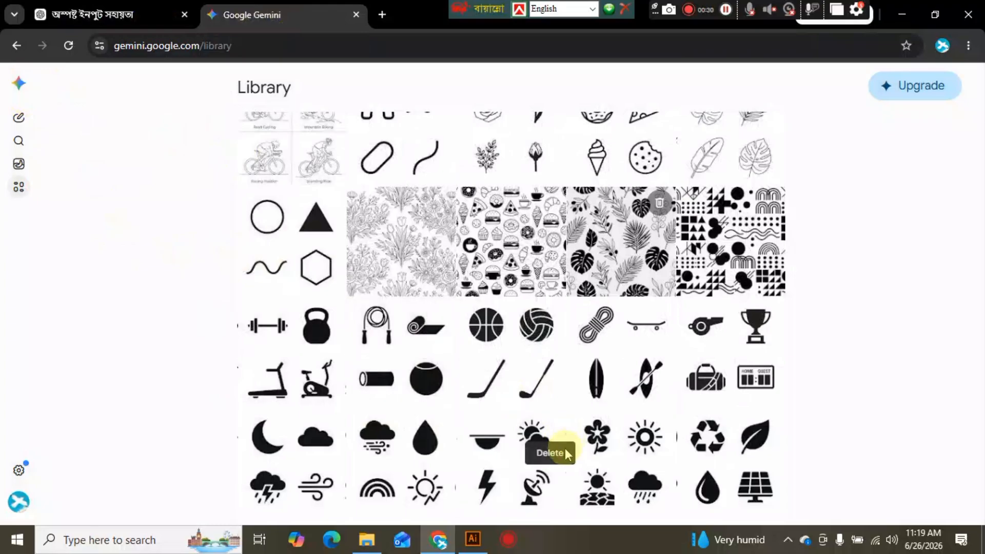
scroll(567, 450, down, 2)
scroll(390, 395, down, 2)
scroll(513, 400, down, 4)
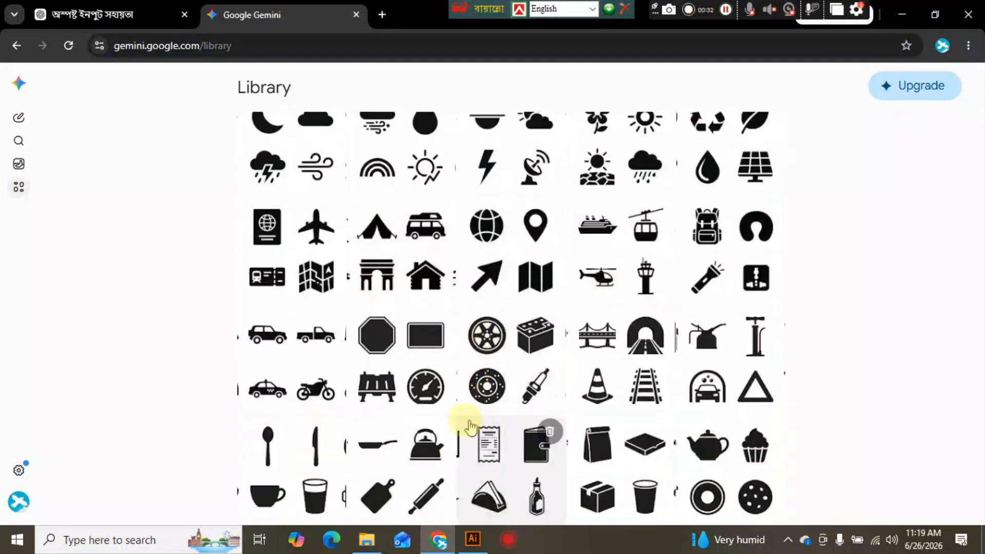
scroll(459, 419, down, 4)
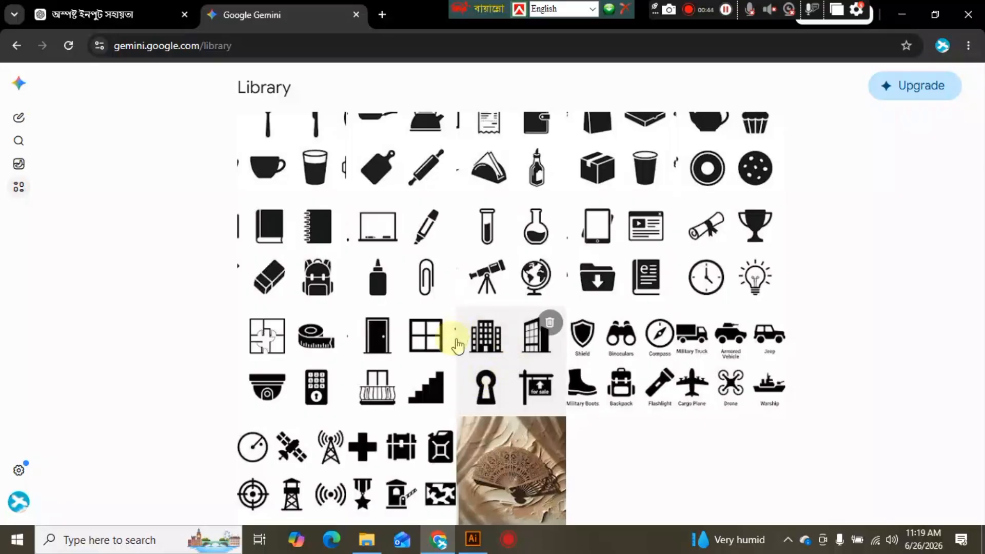
scroll(460, 359, up, 4)
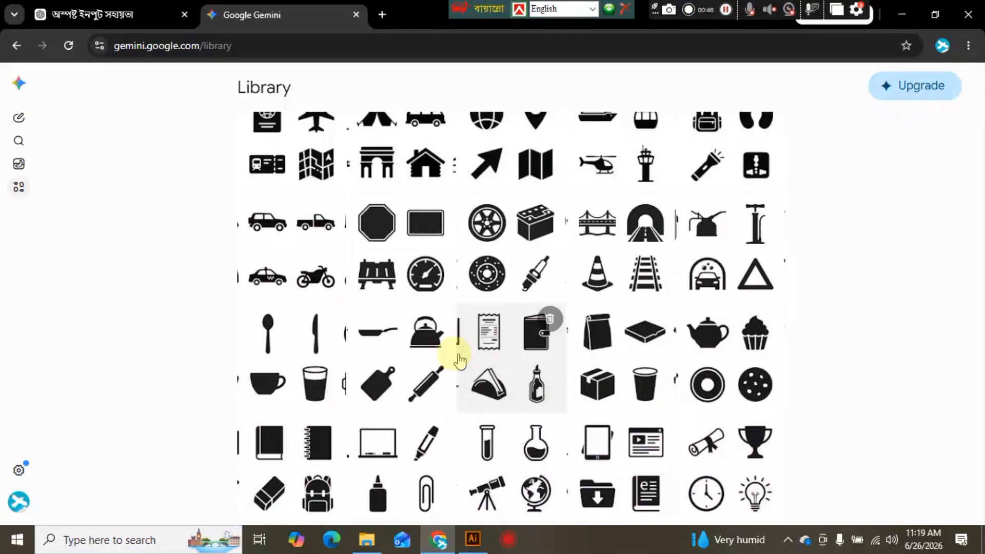
scroll(477, 341, up, 5)
scroll(495, 323, down, 8)
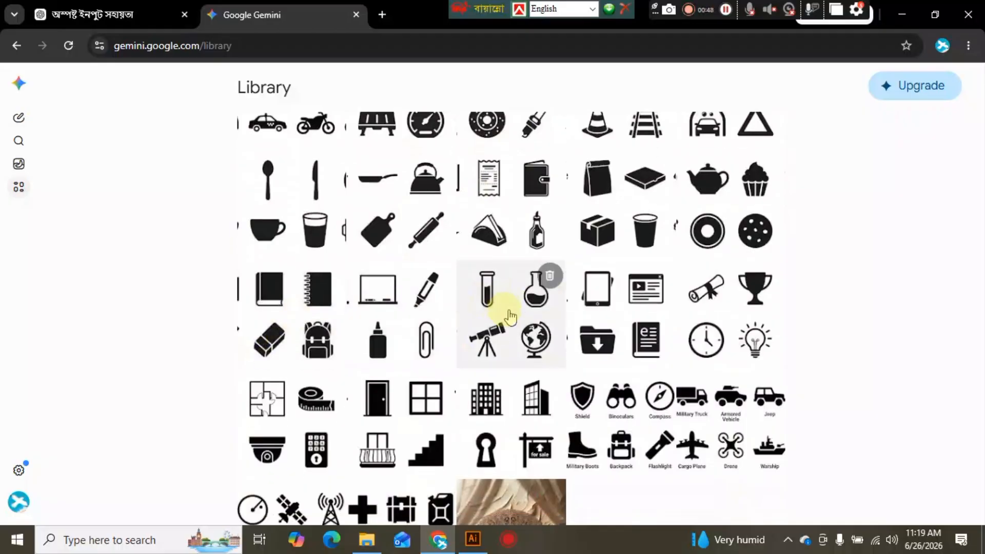
scroll(413, 345, down, 1)
scroll(378, 341, up, 4)
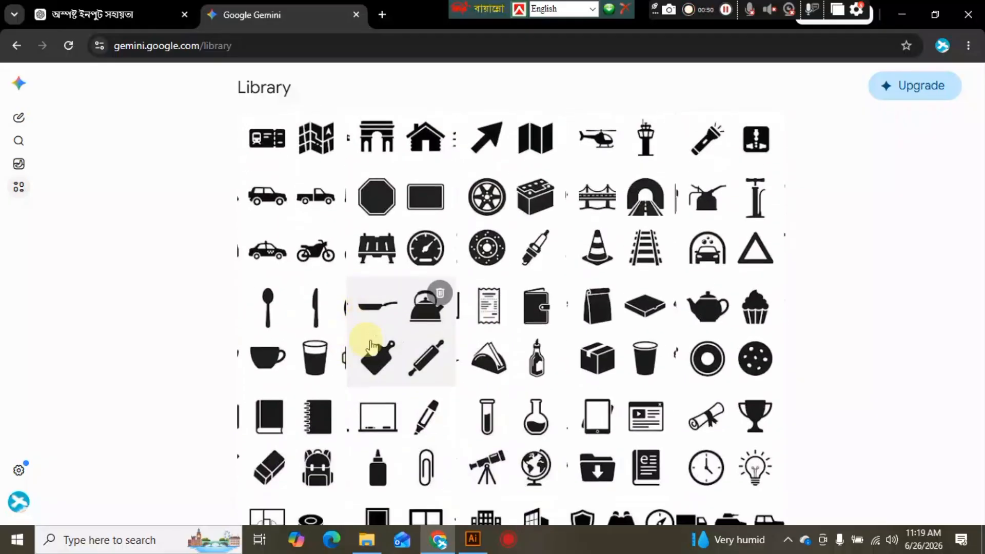
scroll(405, 344, down, 3)
scroll(405, 343, up, 1)
scroll(513, 343, down, 1)
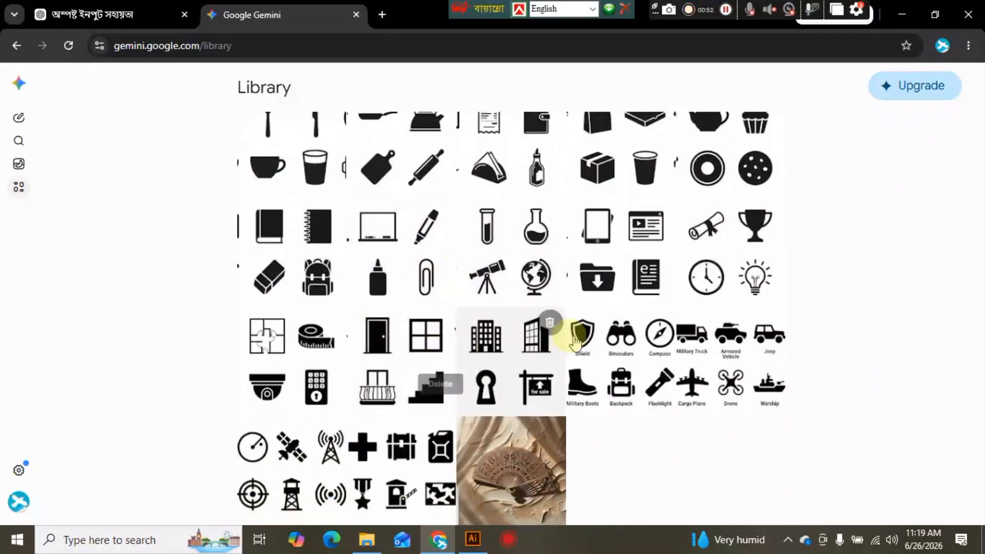
scroll(576, 341, up, 10)
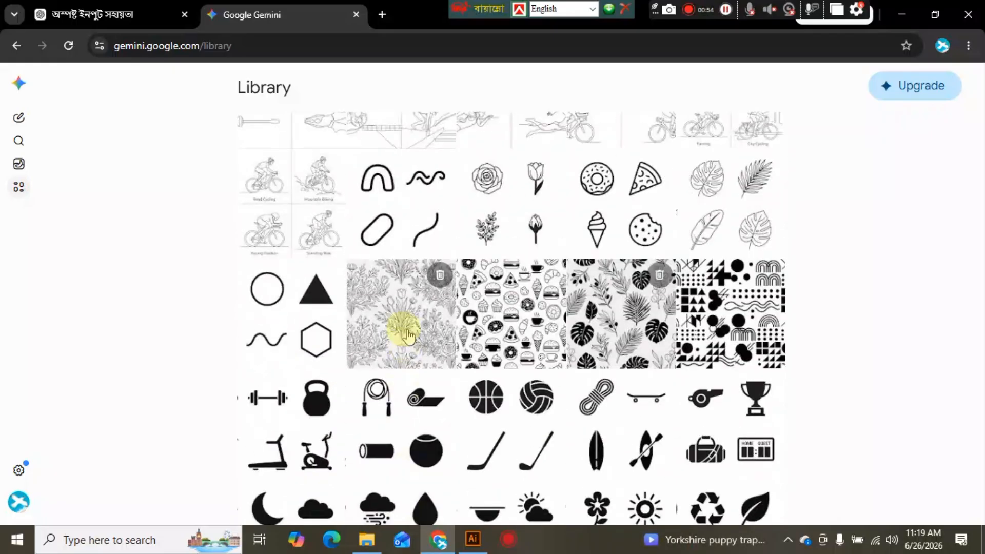
scroll(405, 336, down, 14)
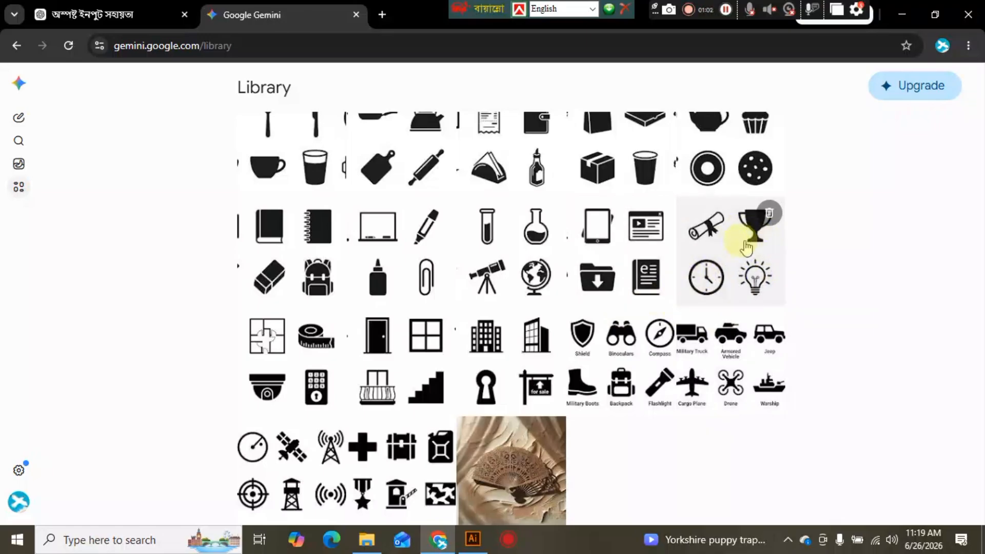
scroll(650, 323, up, 10)
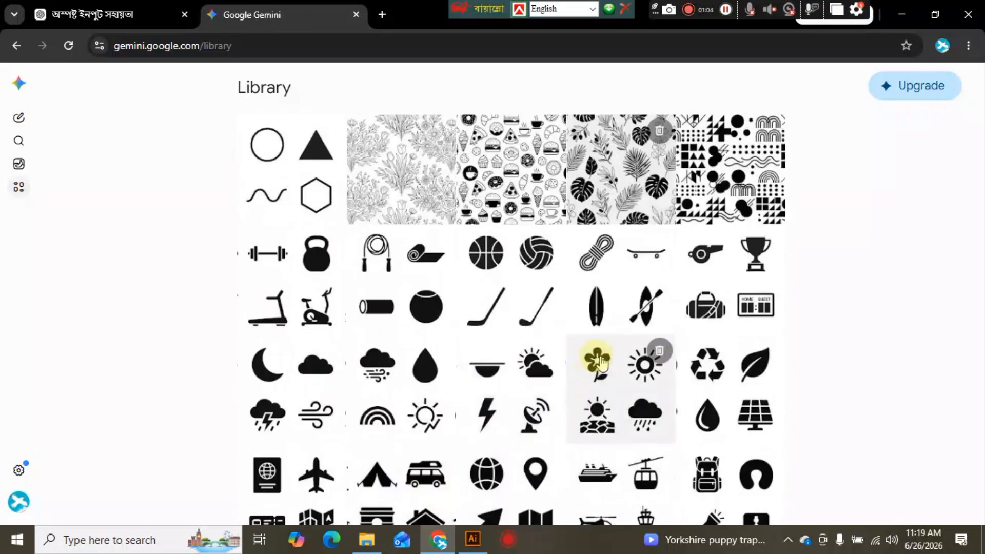
scroll(601, 363, up, 4)
scroll(598, 323, down, 4)
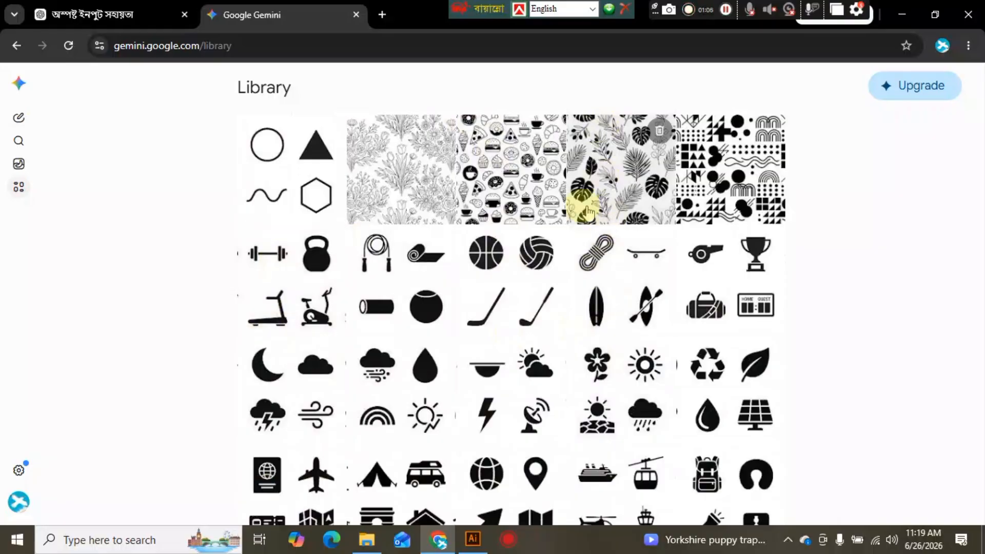
scroll(605, 205, up, 3)
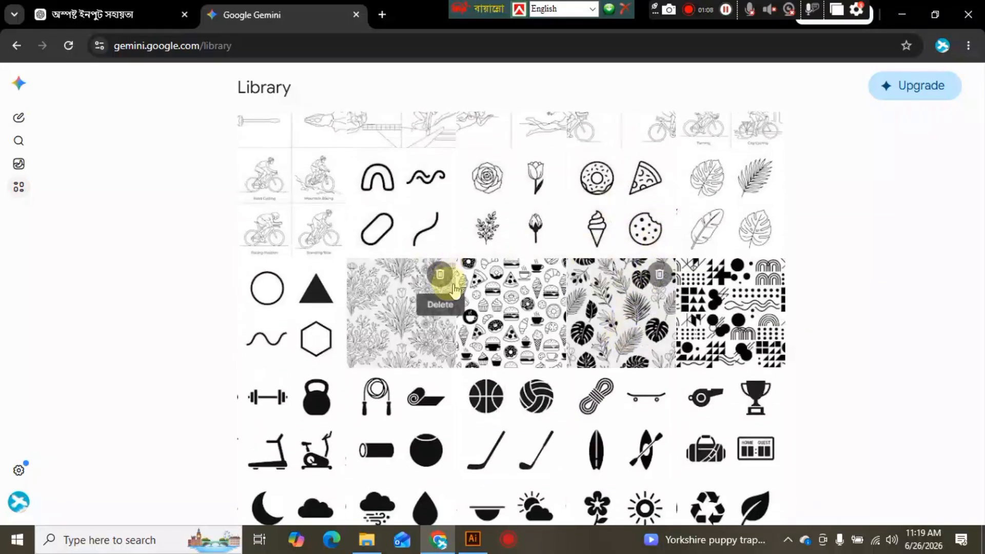
scroll(478, 393, down, 8)
scroll(478, 393, down, 6)
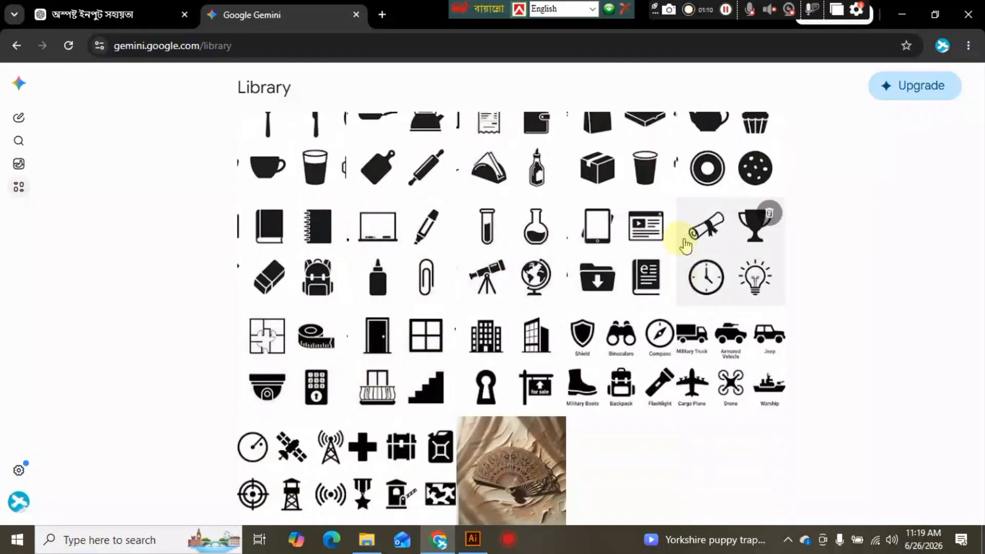
Open the education icon set with the diploma, trophy, clock and light bulb, and copy the image to the clipboard
right_click(707, 251)
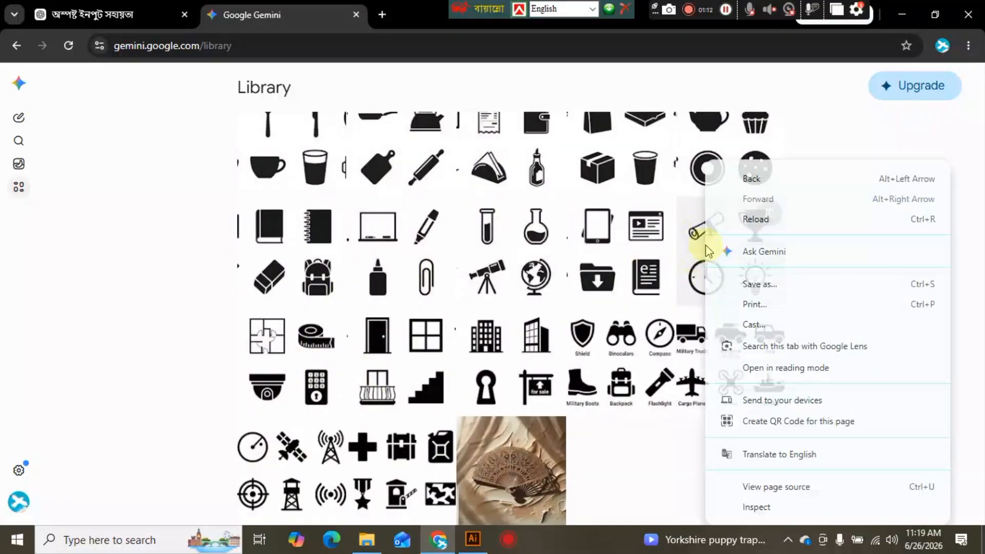
click(695, 257)
click(696, 254)
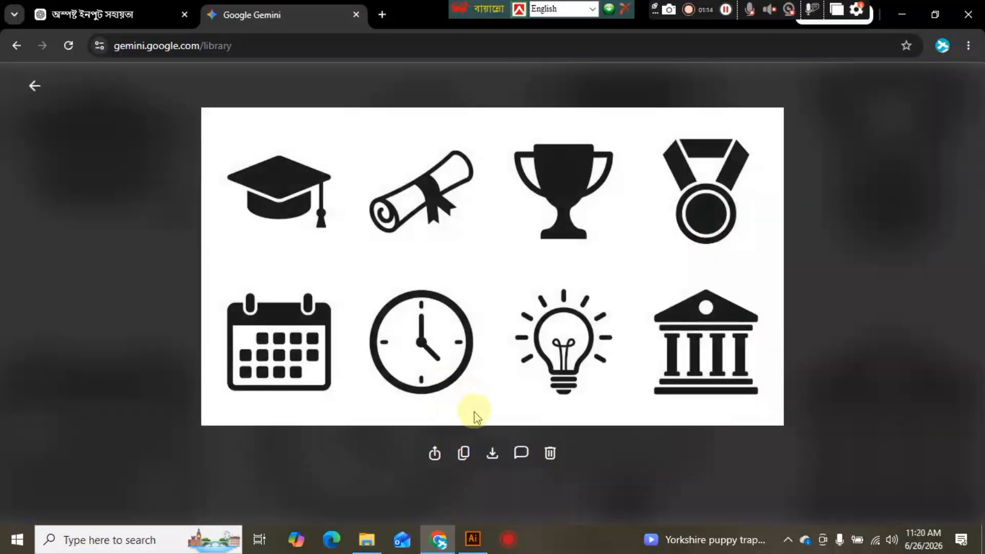
click(464, 453)
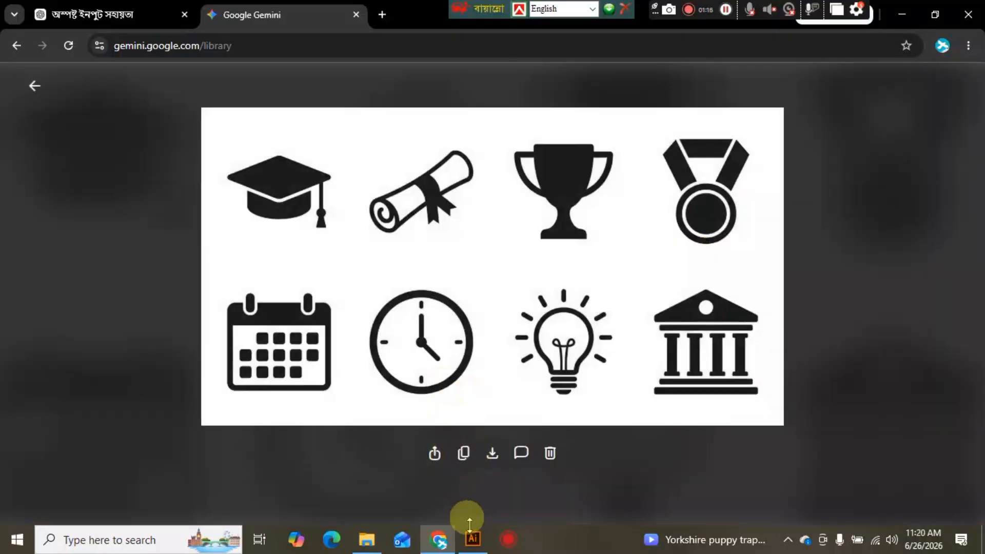
Switch to Illustrator and paste the copied education icon image onto the artboard
click(470, 545)
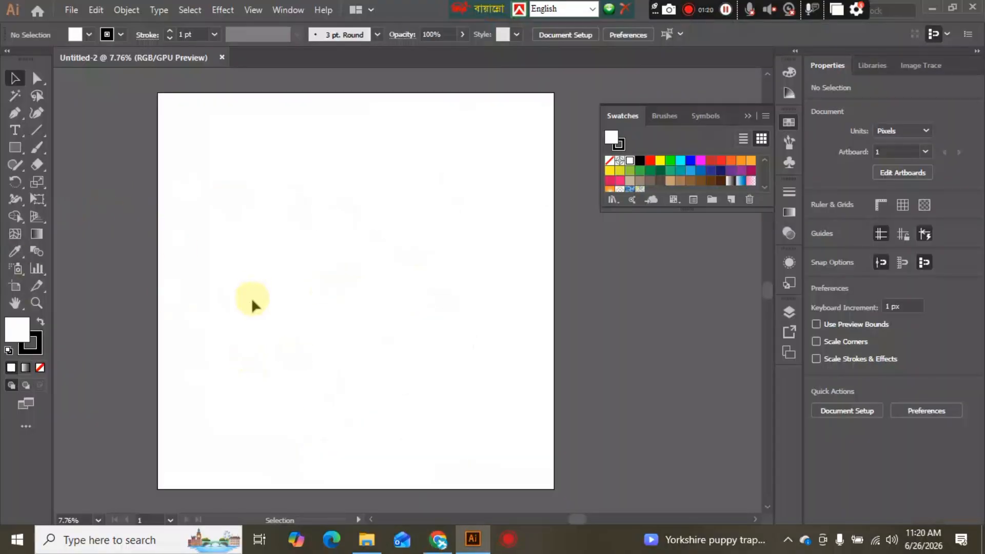
key(a)
key(ctrl+v)
key(v)
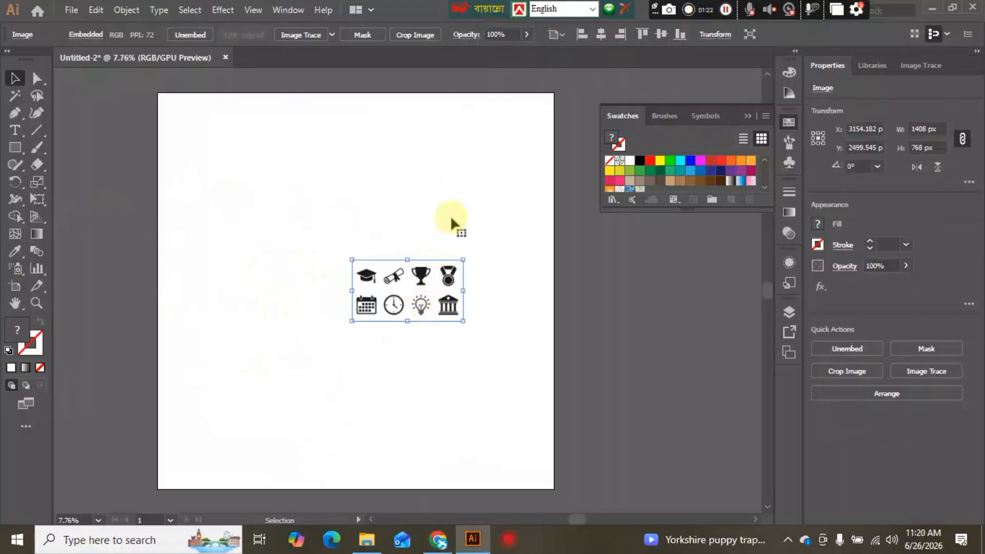
click(451, 200)
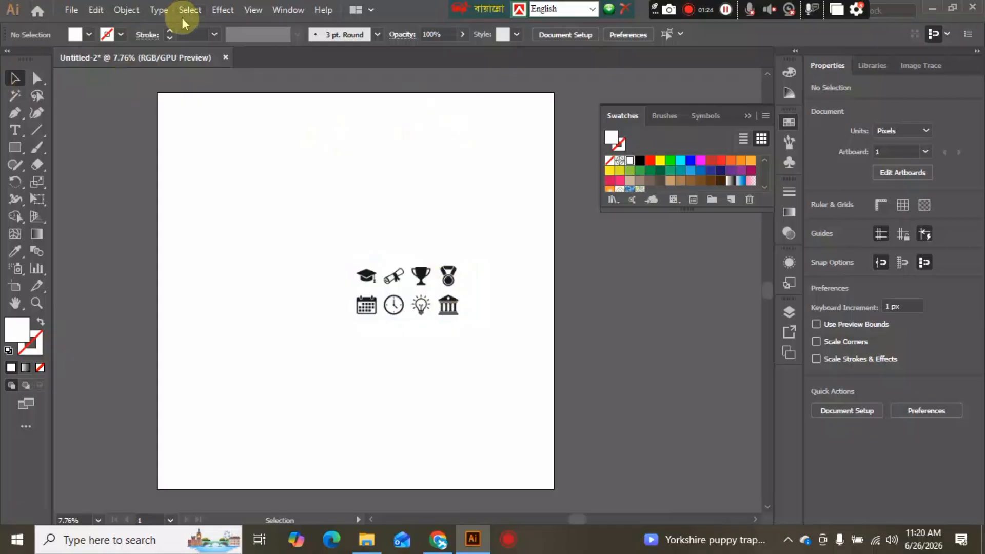
Go back to the Gemini library in Chrome, open the flower and leaf icon set, and copy the image
click(438, 540)
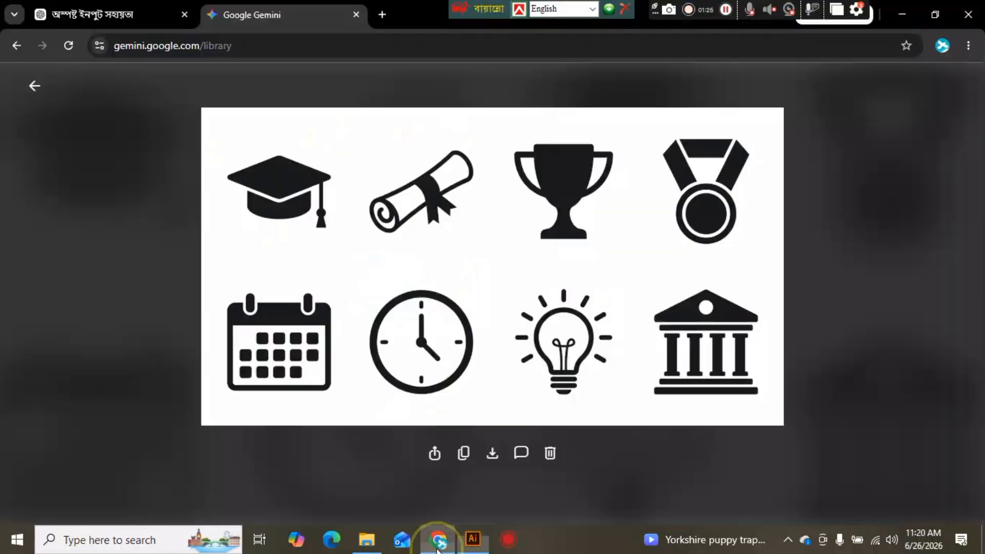
click(33, 87)
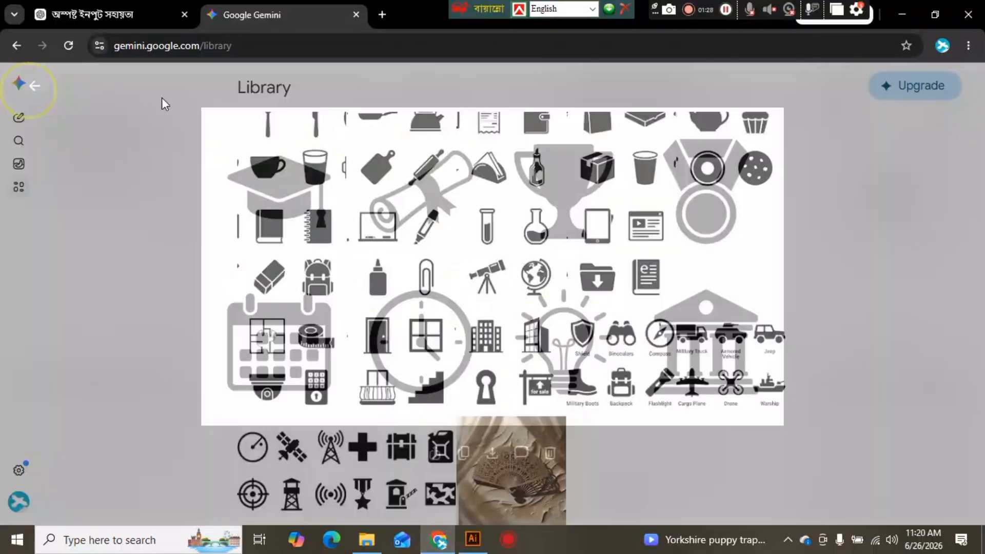
scroll(459, 338, up, 9)
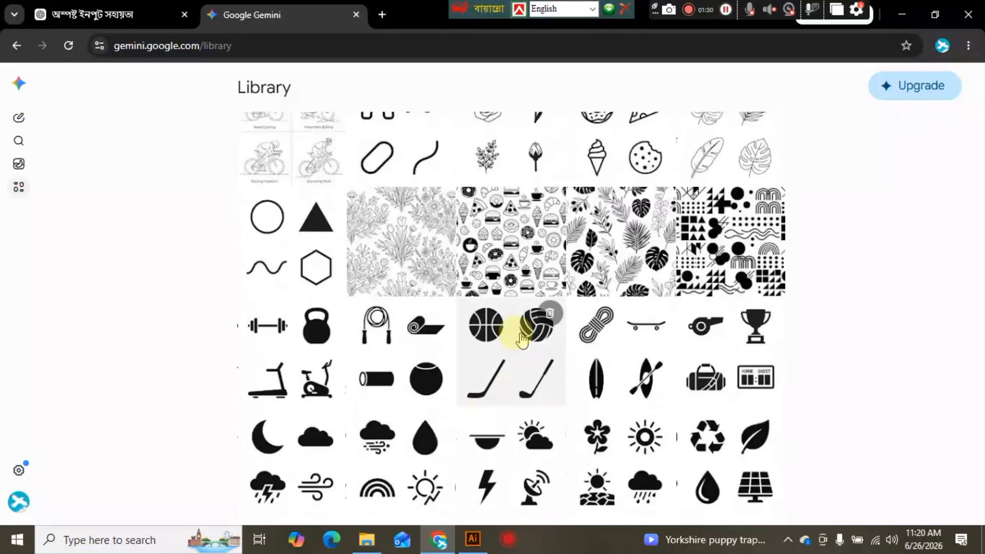
scroll(488, 359, up, 3)
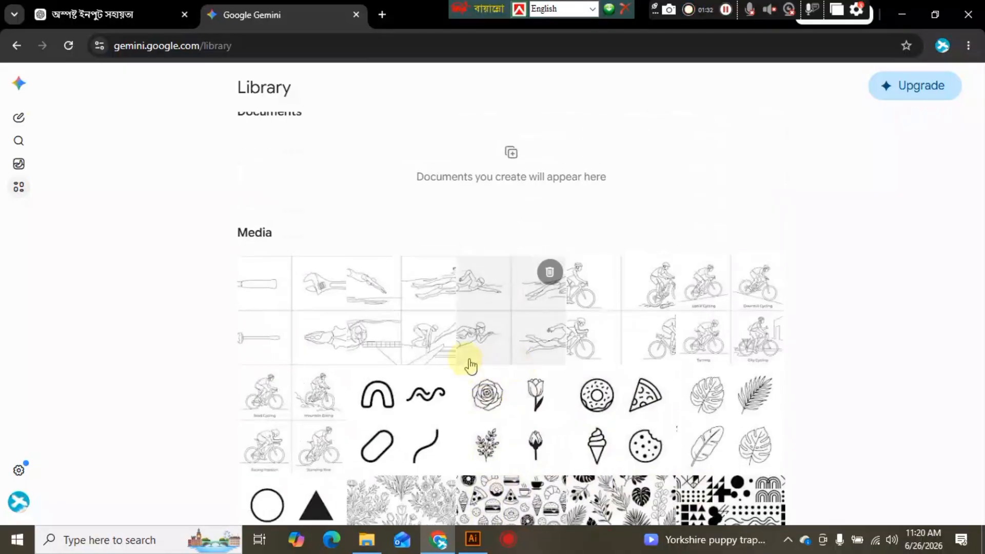
scroll(481, 245, down, 5)
click(515, 212)
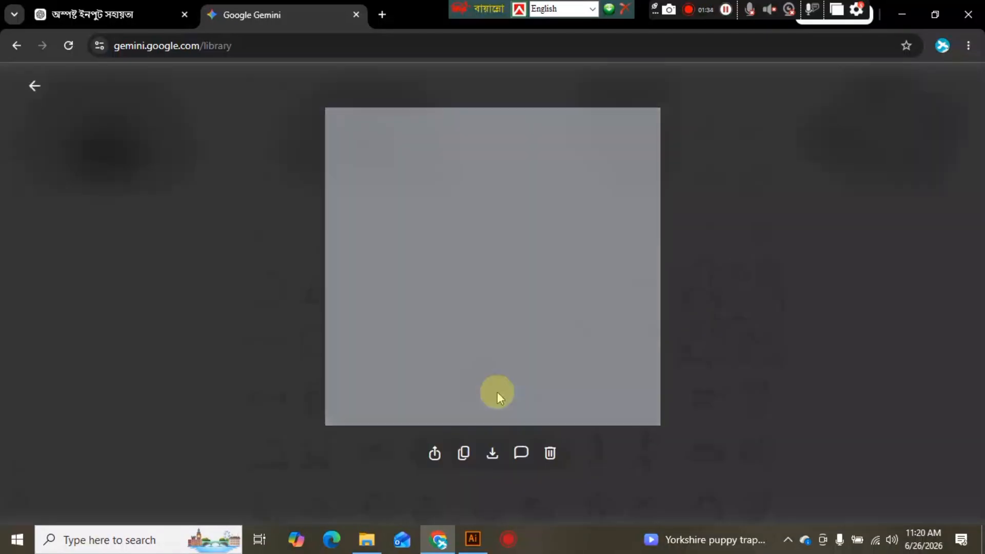
click(465, 453)
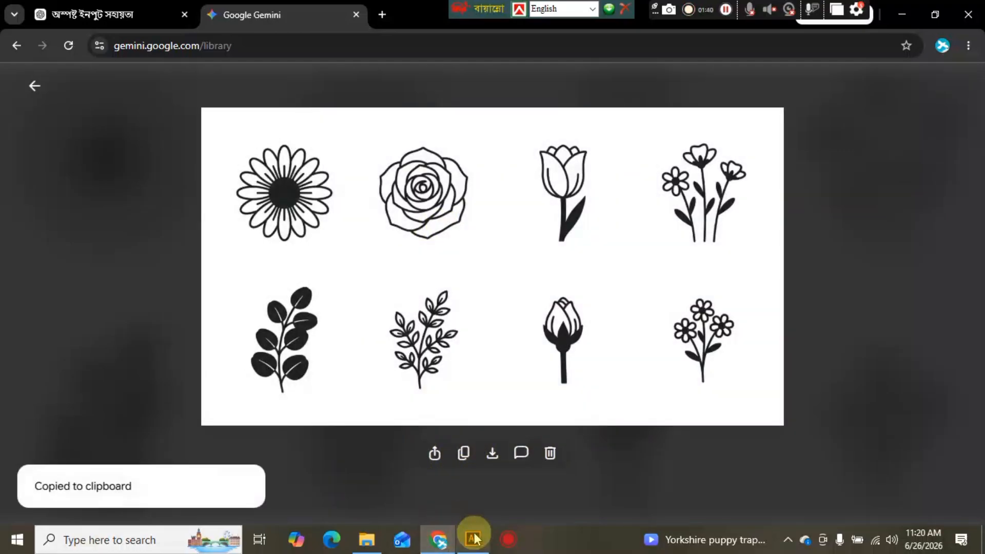
Switch to Illustrator and paste the flower icon image onto the artboard
click(474, 540)
click(328, 274)
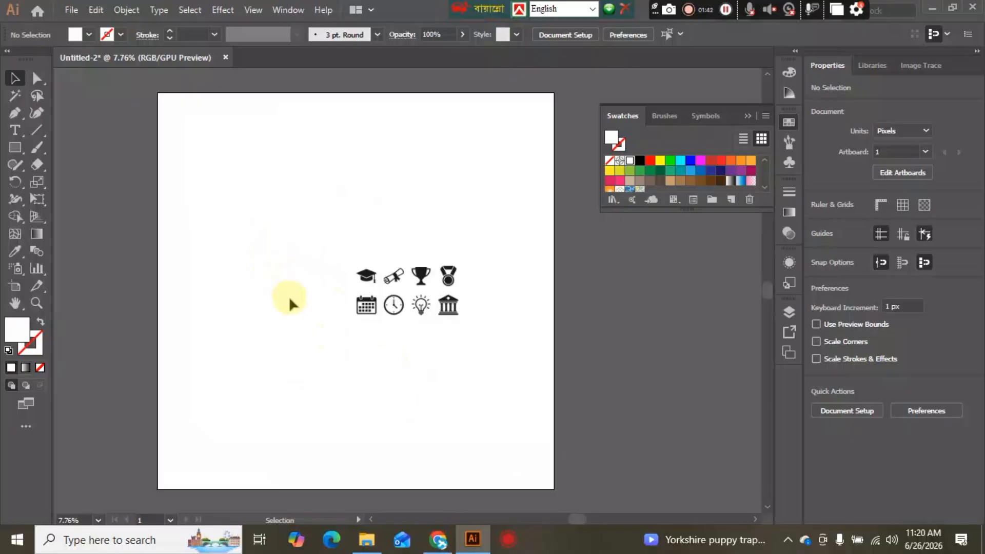
key(ctrl+v)
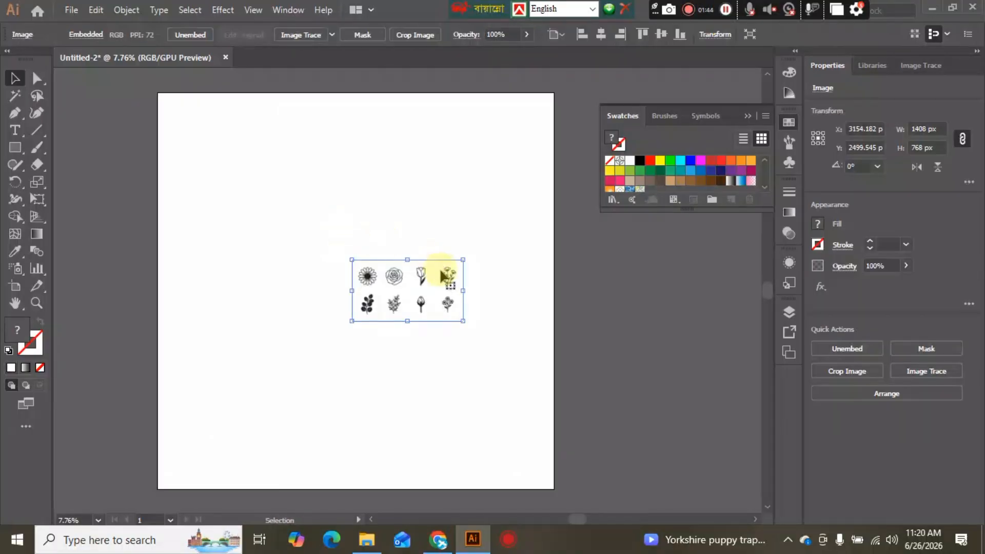
click(416, 216)
Move both pasted images off the artboard to its right, with the flower icons above the education icons
drag(418, 276, 633, 266)
click(412, 367)
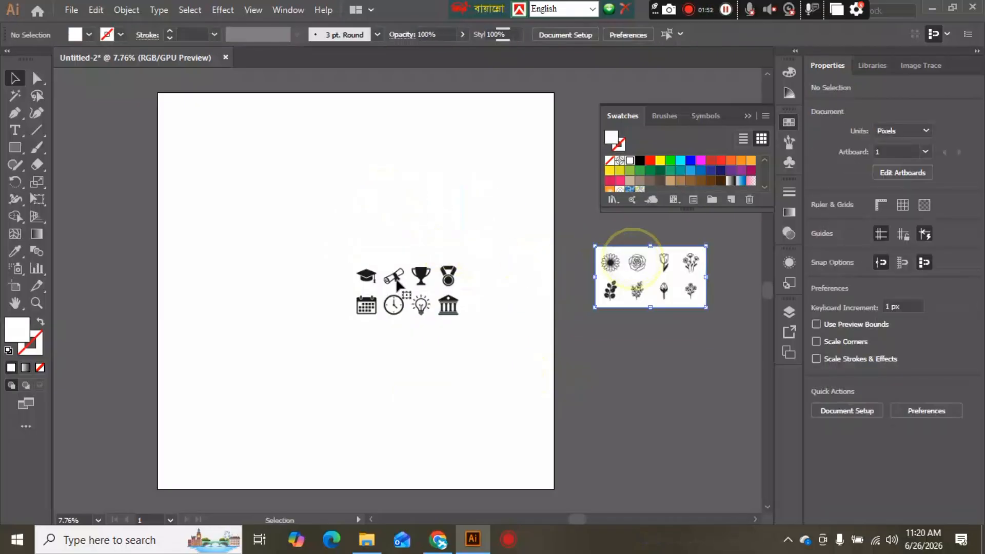
drag(392, 280, 636, 348)
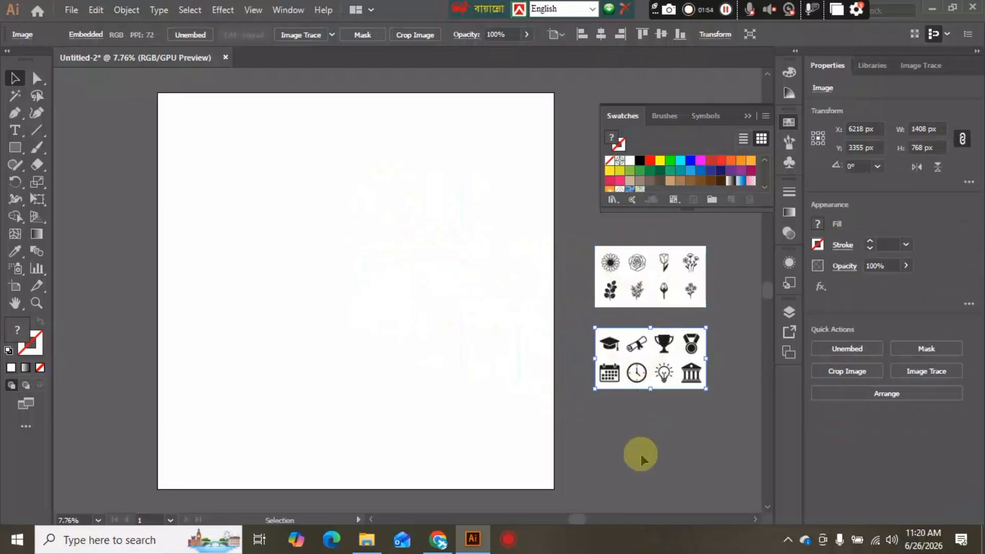
click(640, 455)
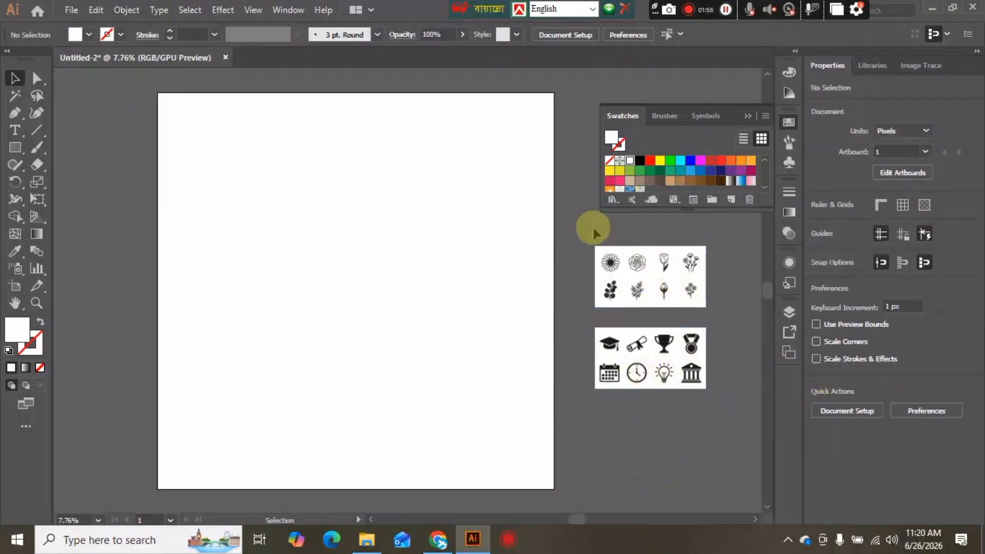
key(ctrl+a)
click(645, 455)
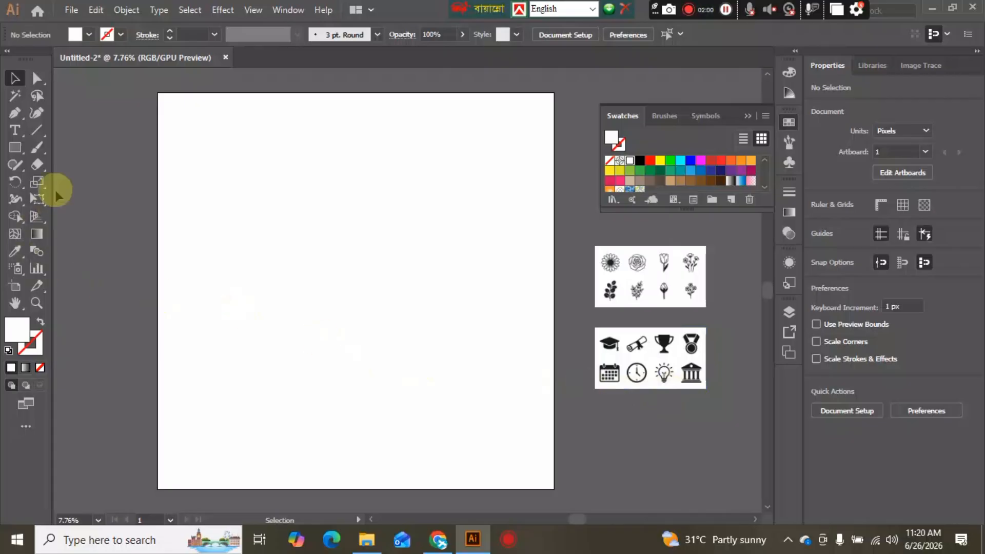
Draw a rectangle about 1219 by 1082 px in the upper-left area of the artboard
click(15, 147)
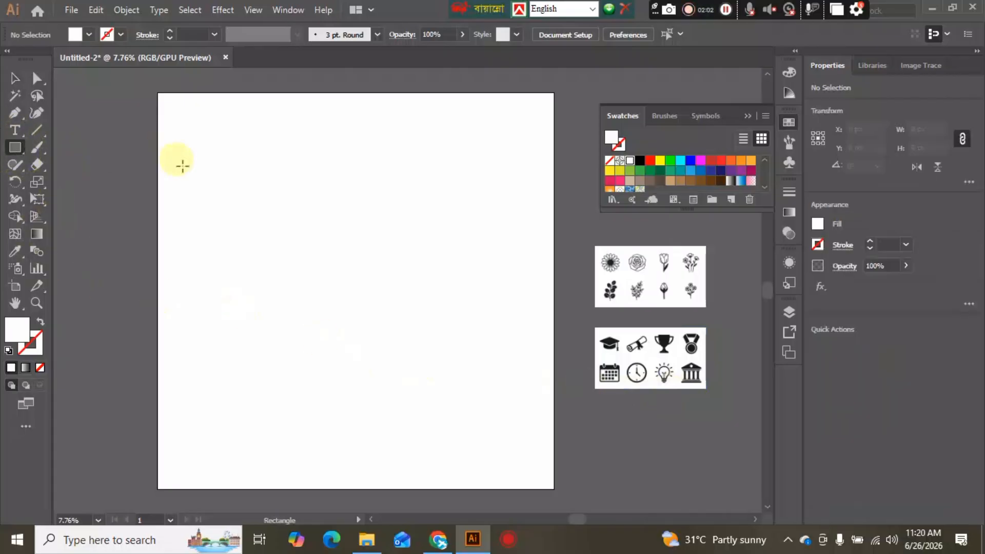
drag(219, 178, 316, 265)
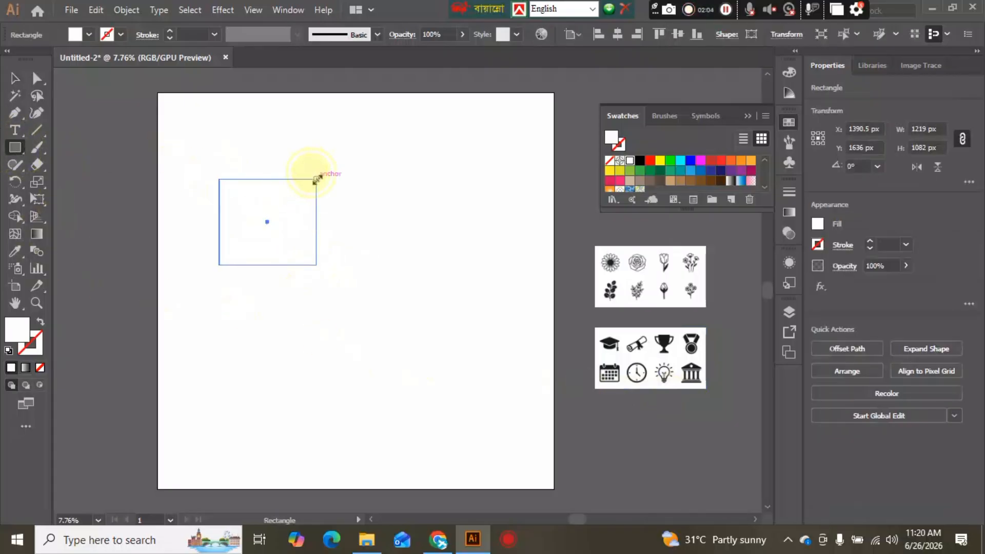
Shrink the white rectangle to about 946 by 782 px and remove it from the artboard
drag(317, 179, 295, 202)
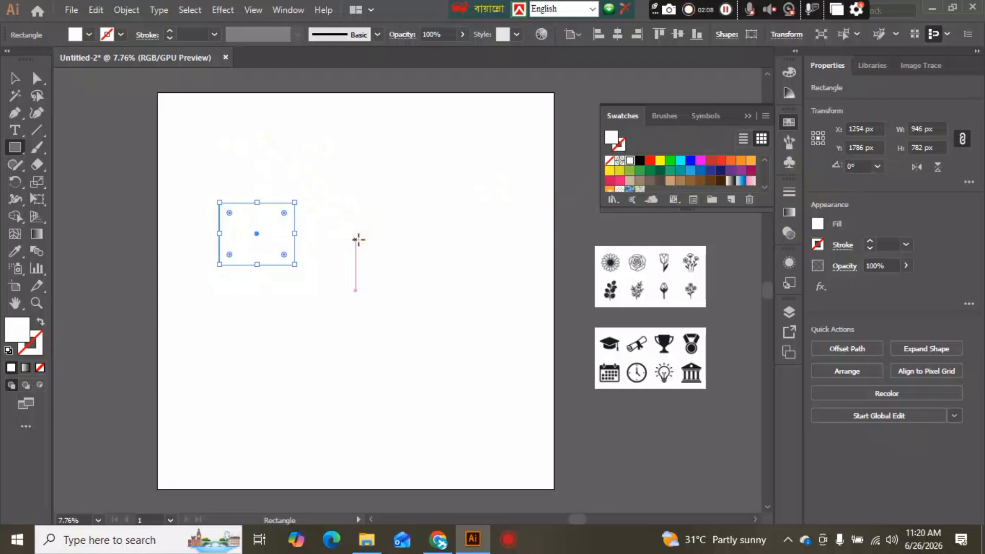
key(ctrl+shift+a)
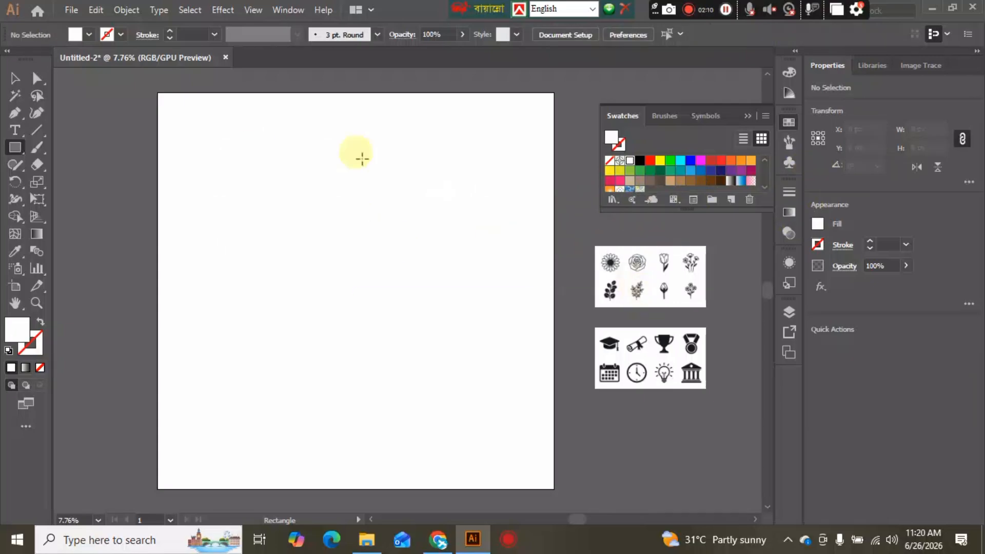
click(11, 81)
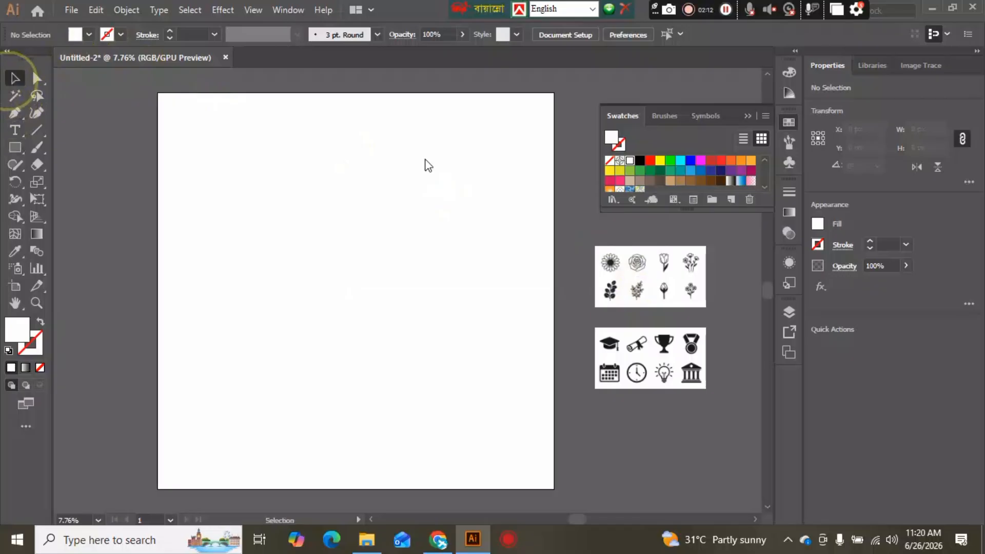
click(634, 261)
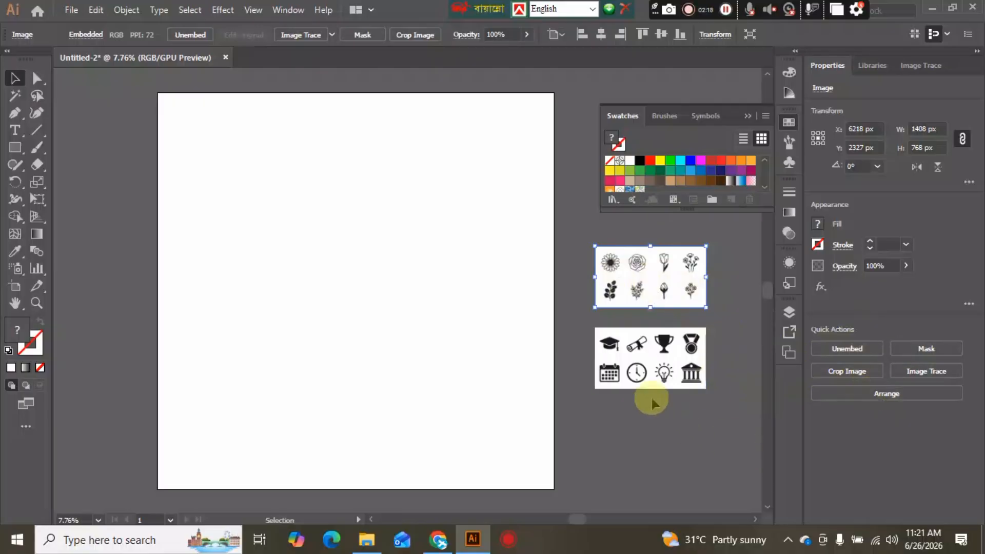
click(636, 219)
key(ctrl+a)
click(651, 445)
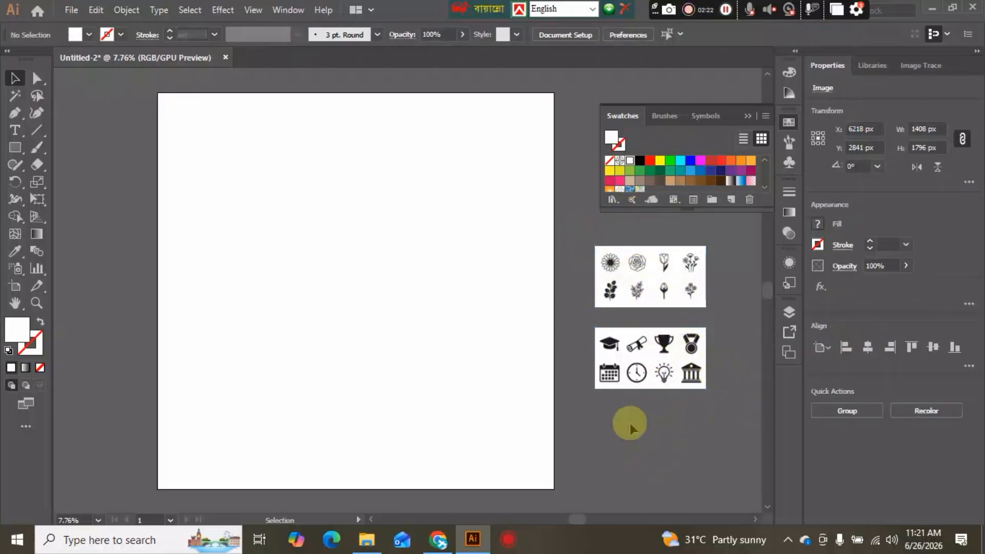
key(ctrl+a)
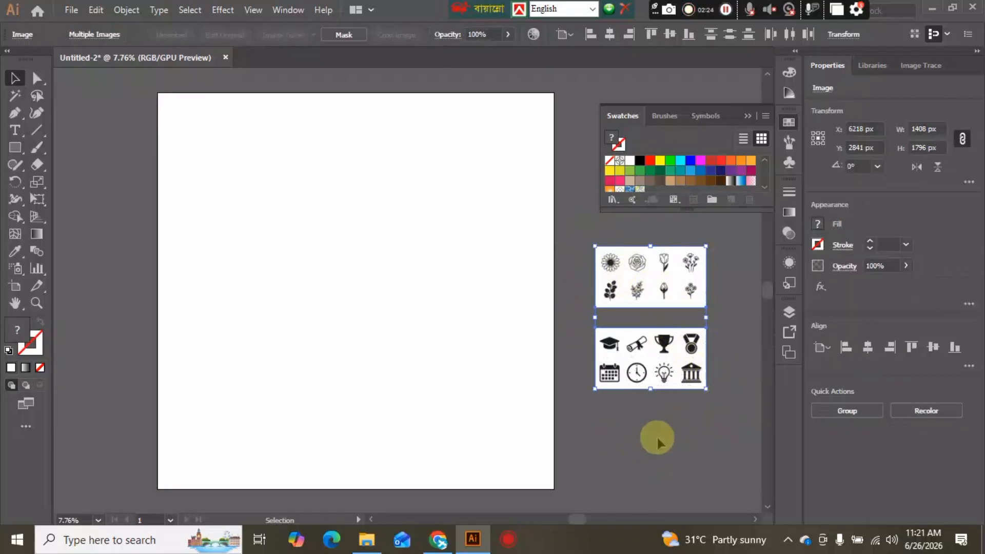
click(656, 437)
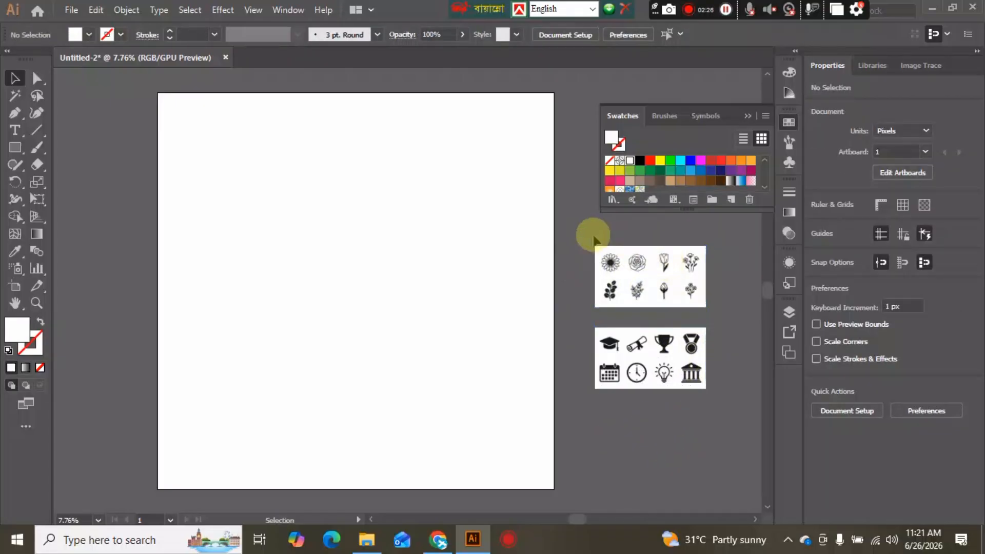
key(ctrl+a)
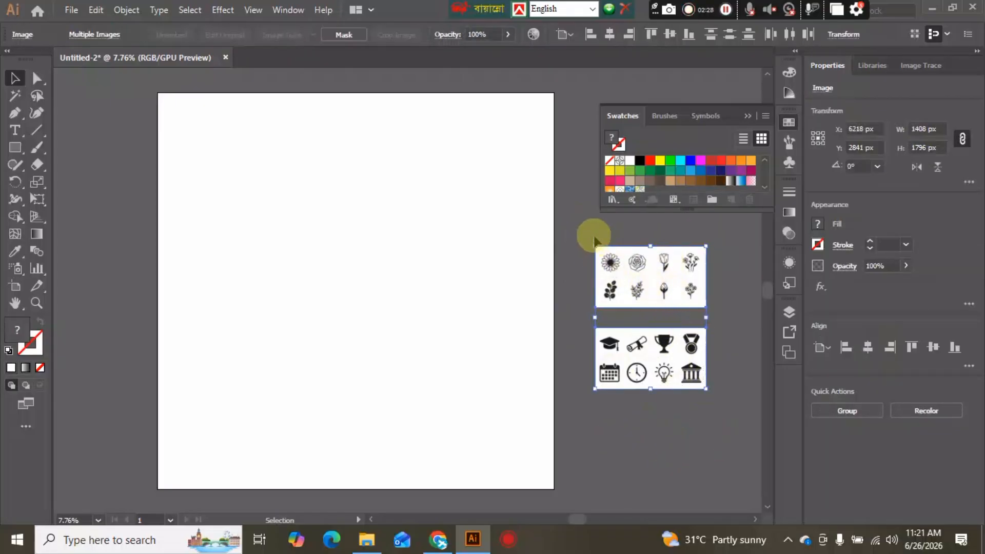
click(626, 232)
Convert the flower icon image to an Image Trace using the [Default] preset
click(629, 289)
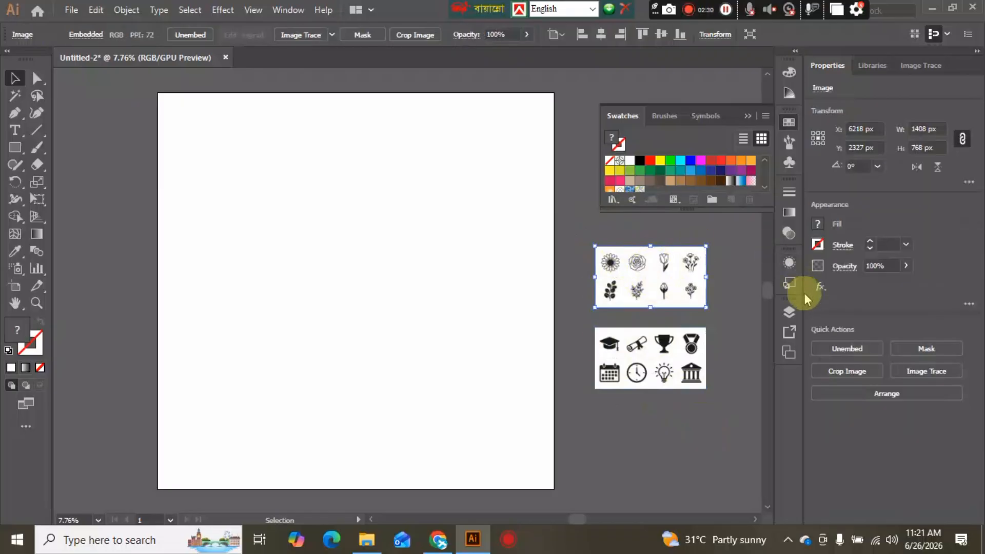
click(926, 371)
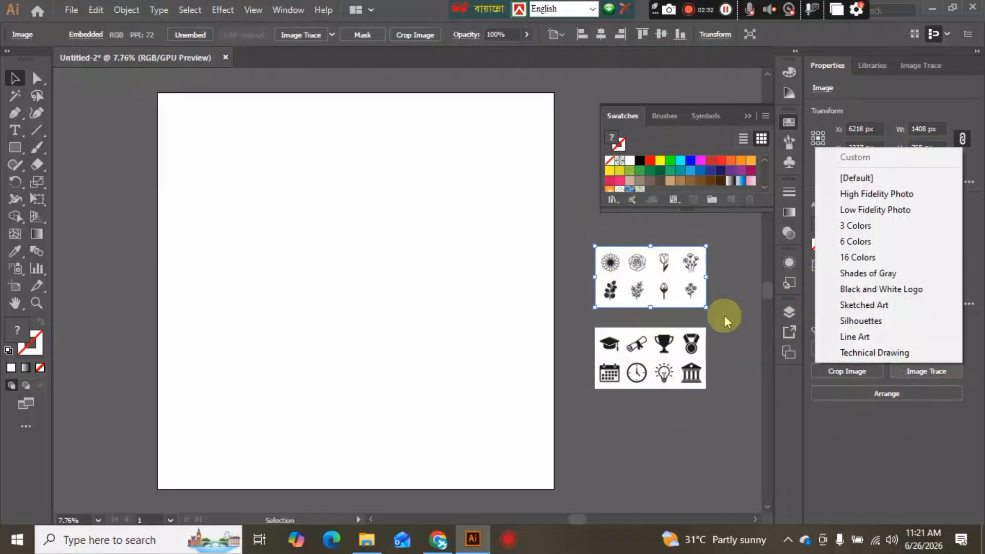
click(897, 177)
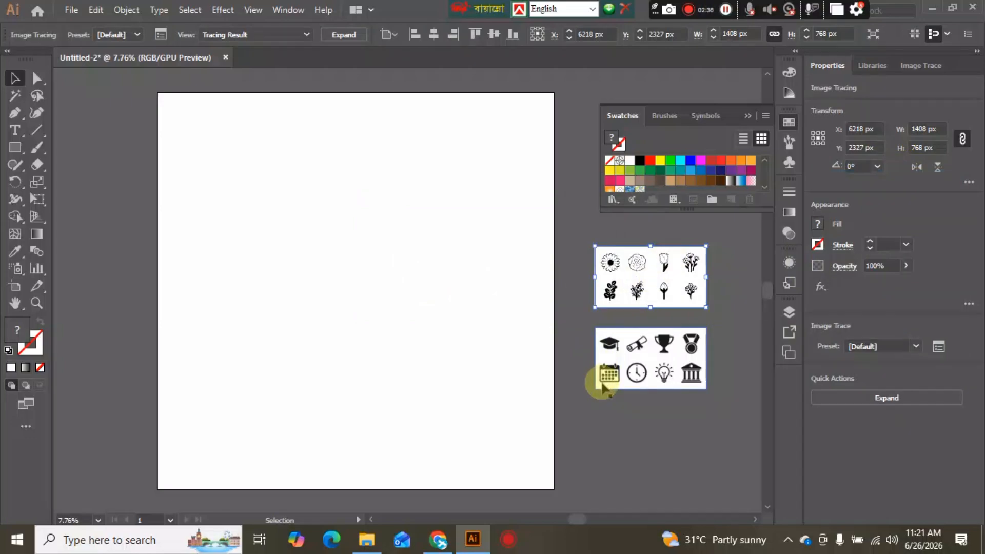
Image Trace the education icon image using the [Default] preset
scroll(604, 389, up, 2)
scroll(634, 382, left, 1)
scroll(632, 391, right, 4)
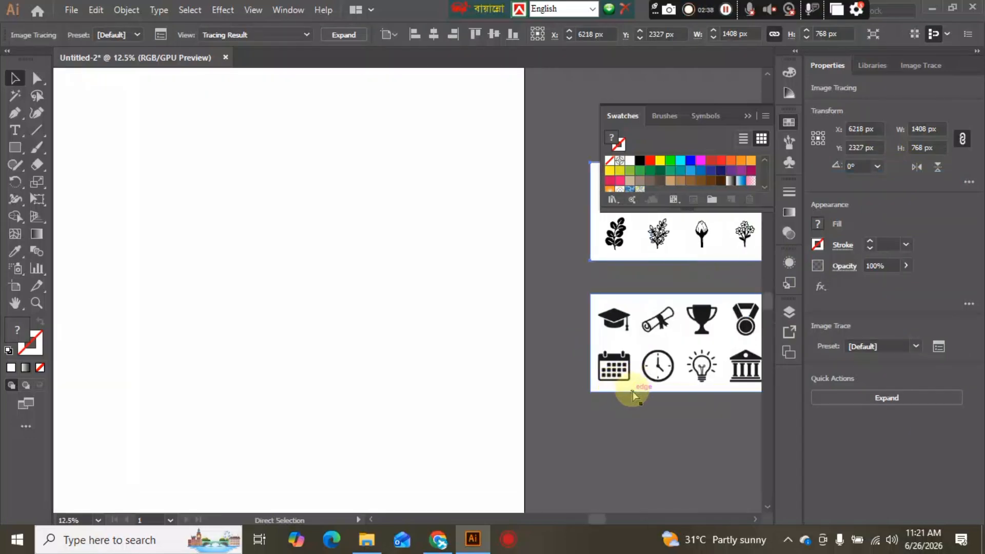
scroll(613, 404, up, 3)
scroll(613, 398, left, 1)
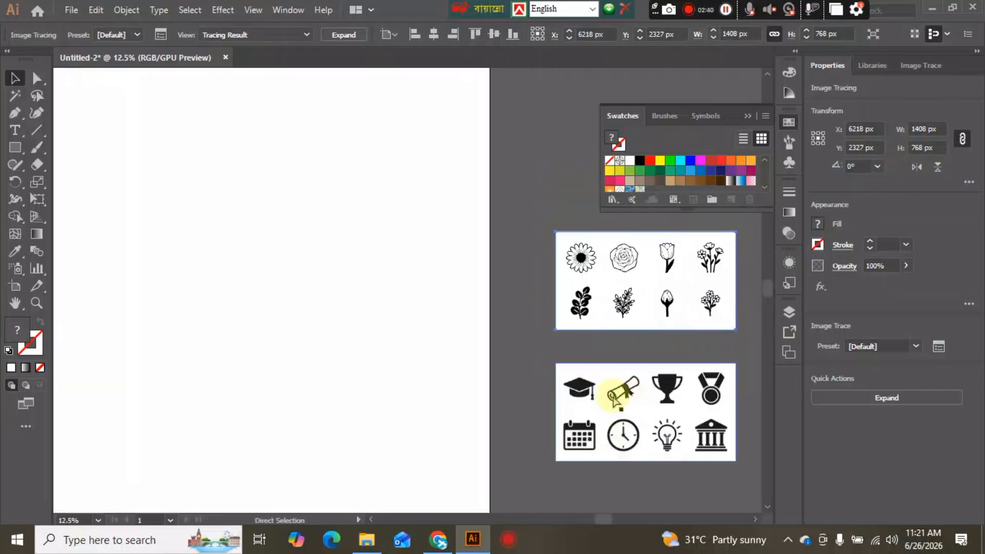
scroll(615, 402, right, 4)
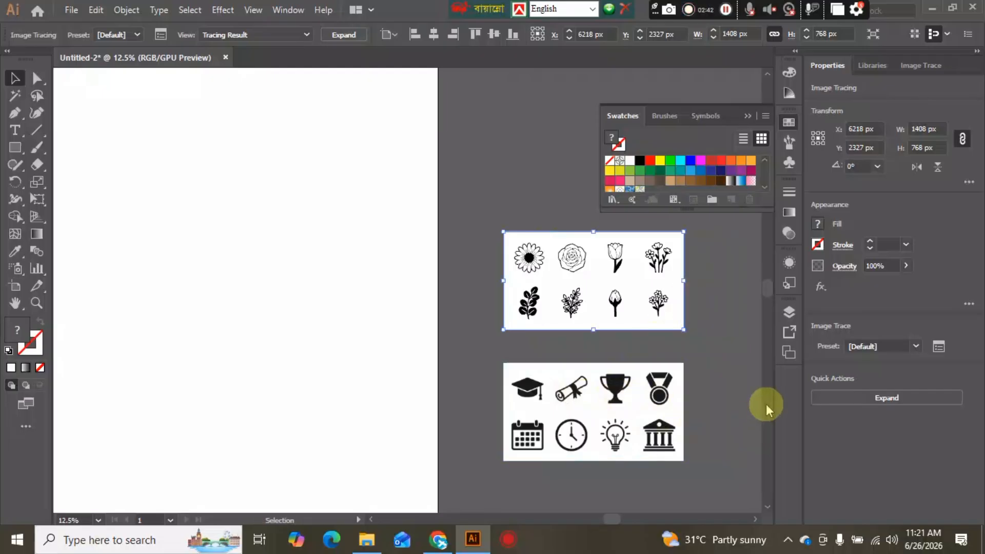
click(597, 409)
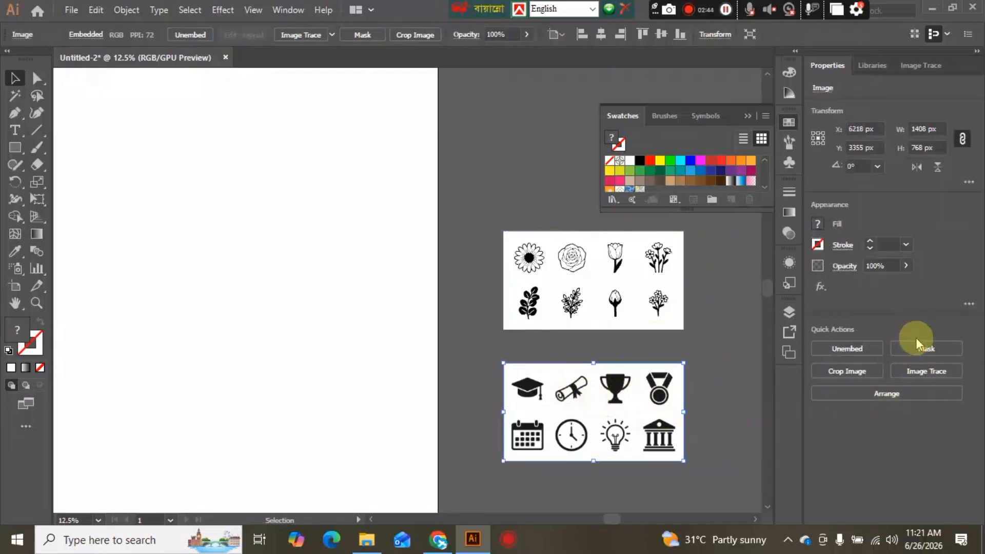
click(925, 372)
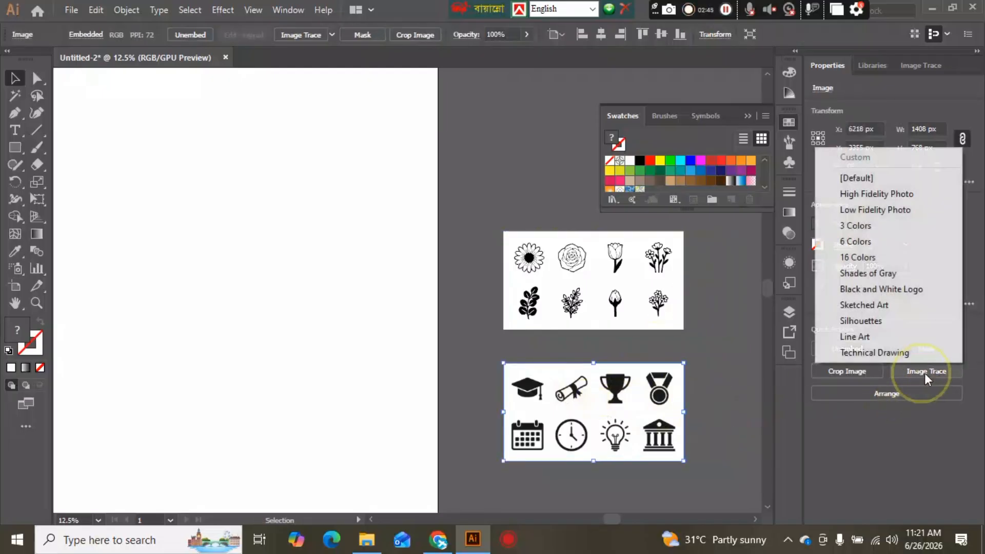
click(851, 178)
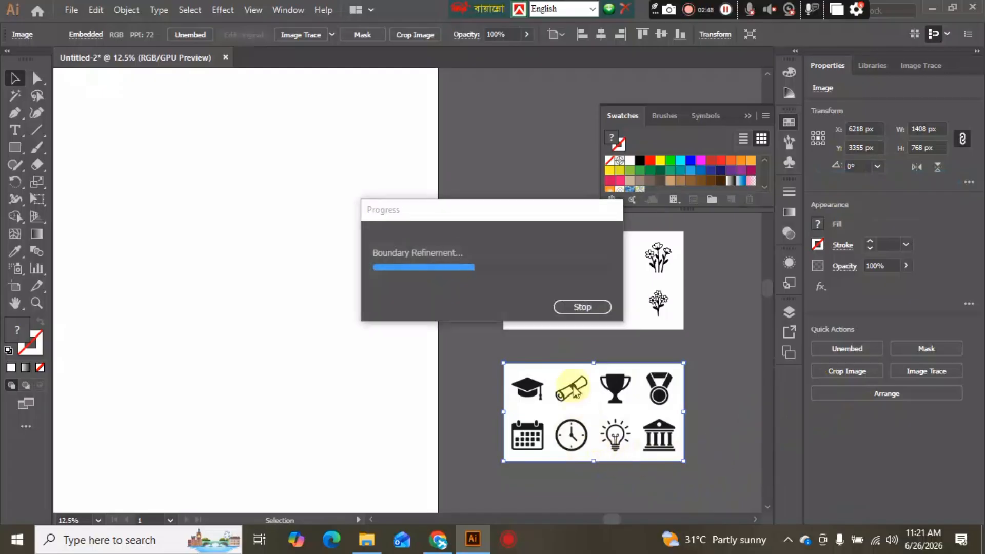
Expand and ungroup both tracings, the education icons and the flower icons, into separate vector paths
click(888, 399)
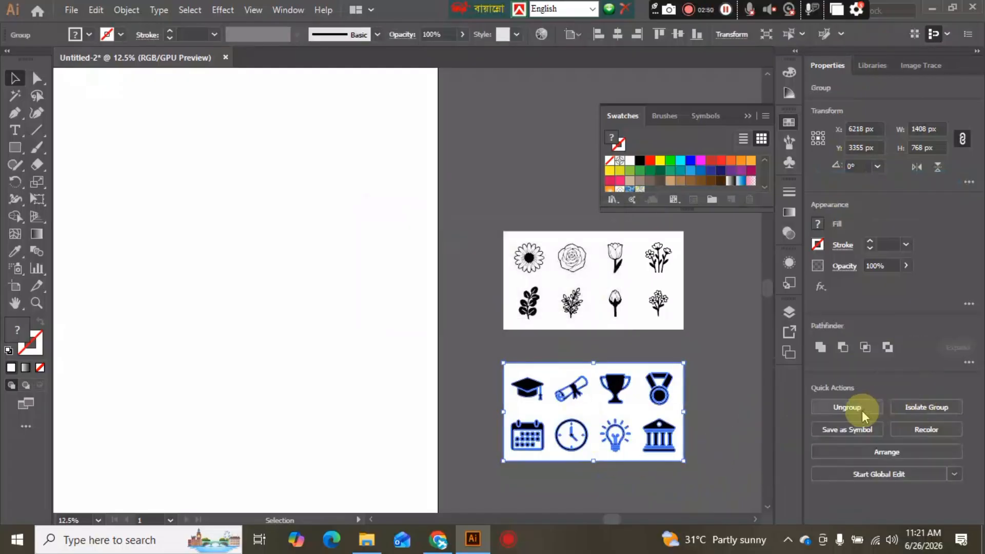
click(847, 408)
click(573, 272)
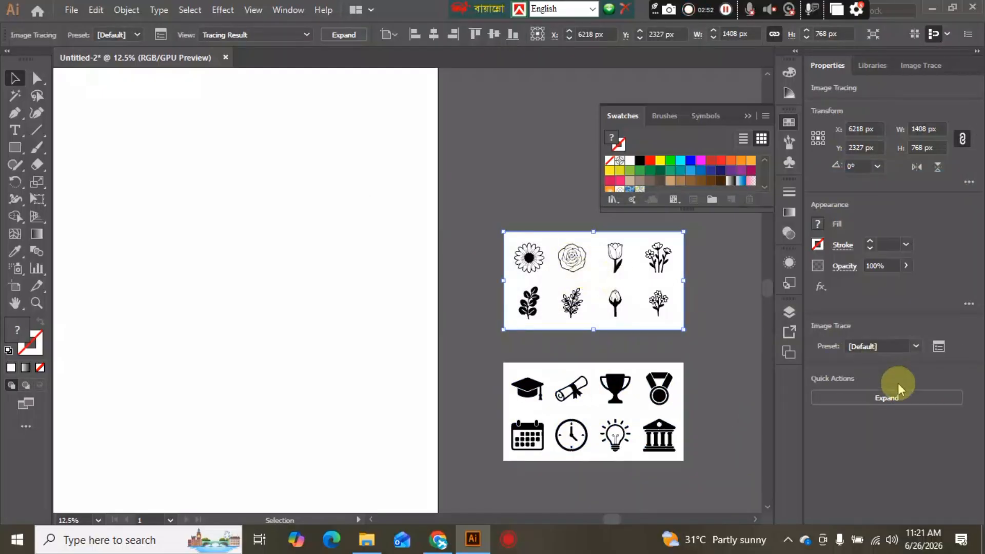
click(891, 396)
click(837, 404)
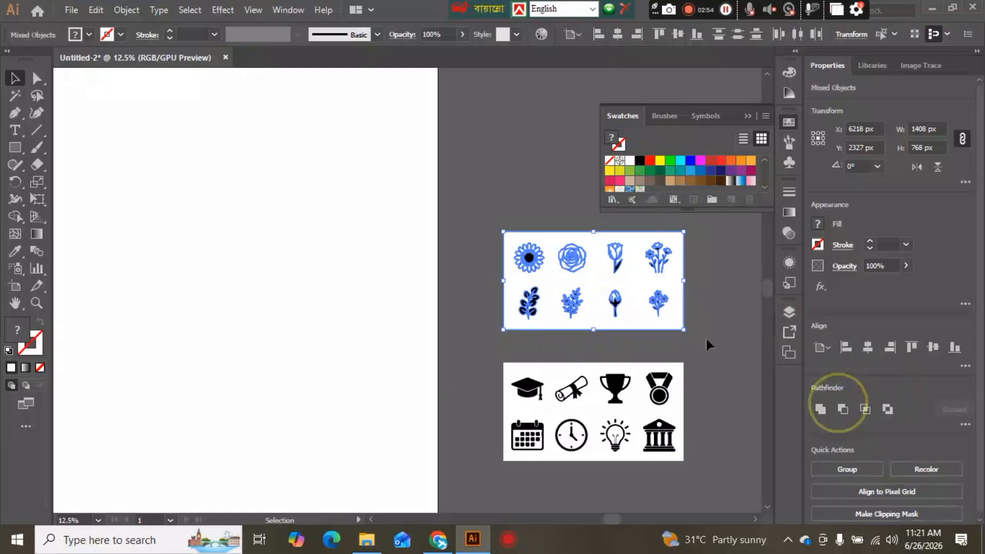
click(473, 195)
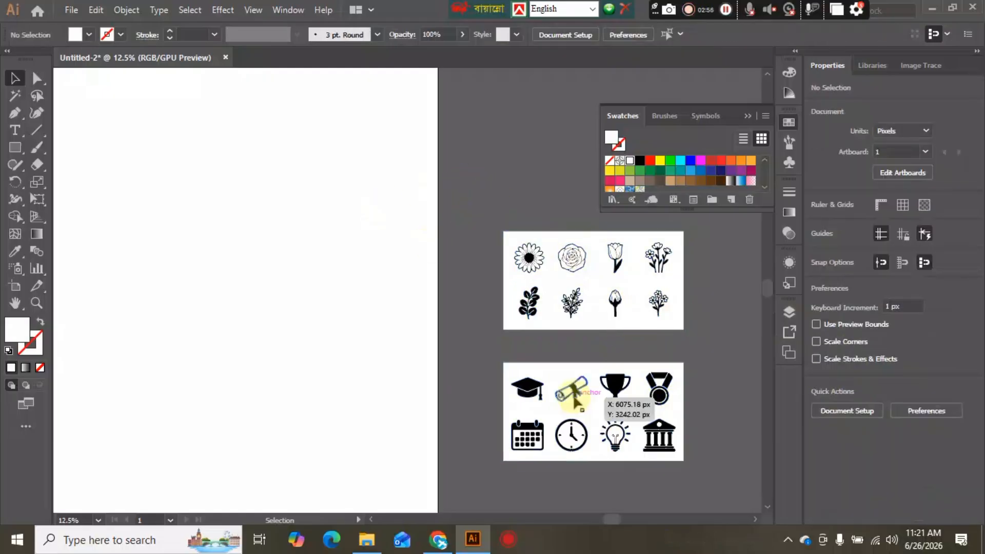
Delete the white background compound path behind the education icons
scroll(744, 391, down, 2)
scroll(646, 387, up, 2)
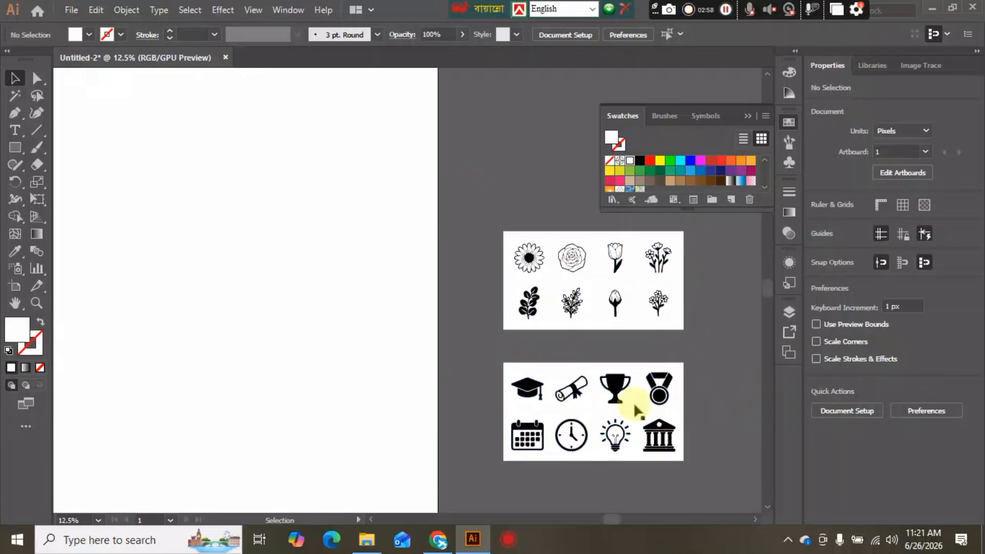
scroll(692, 421, up, 1)
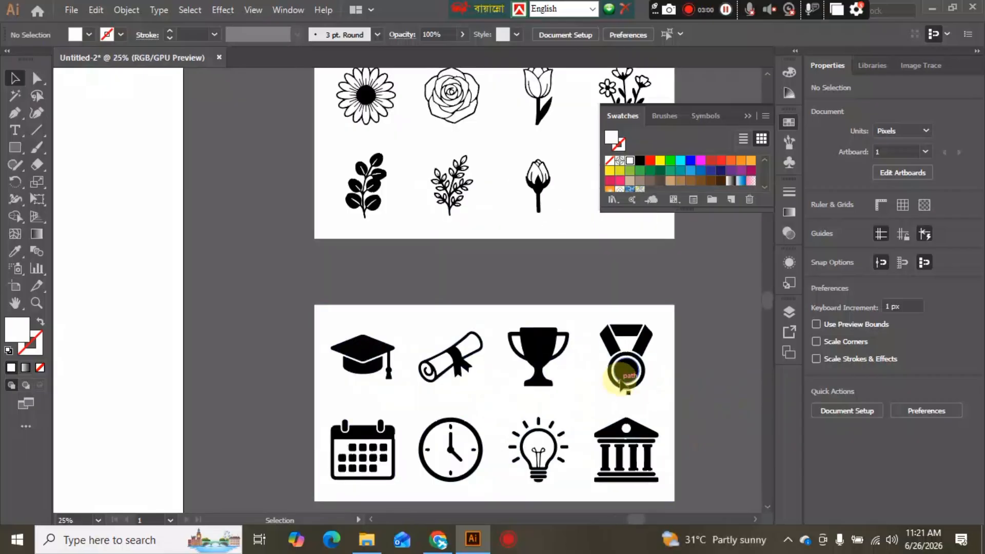
scroll(625, 382, down, 3)
scroll(556, 384, up, 1)
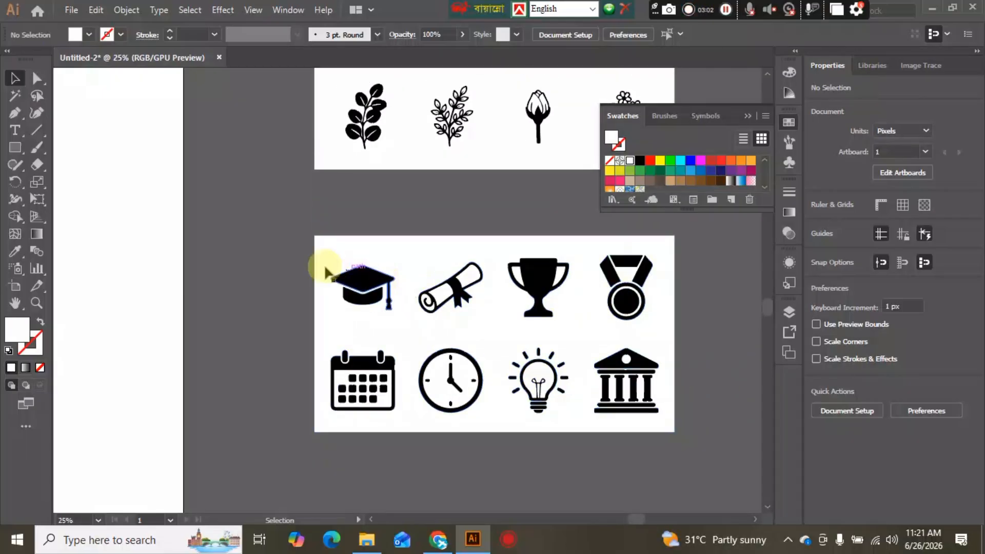
drag(249, 242, 359, 330)
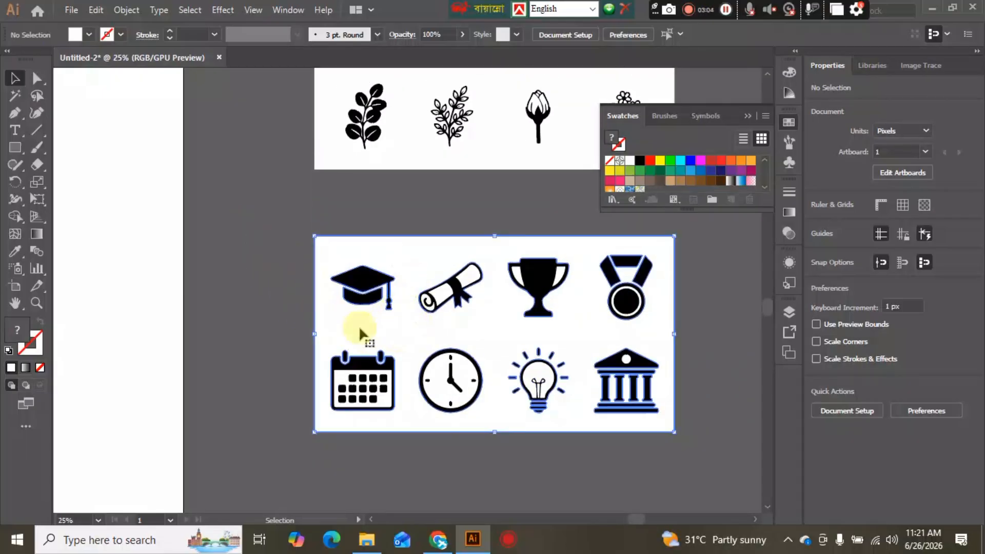
click(243, 252)
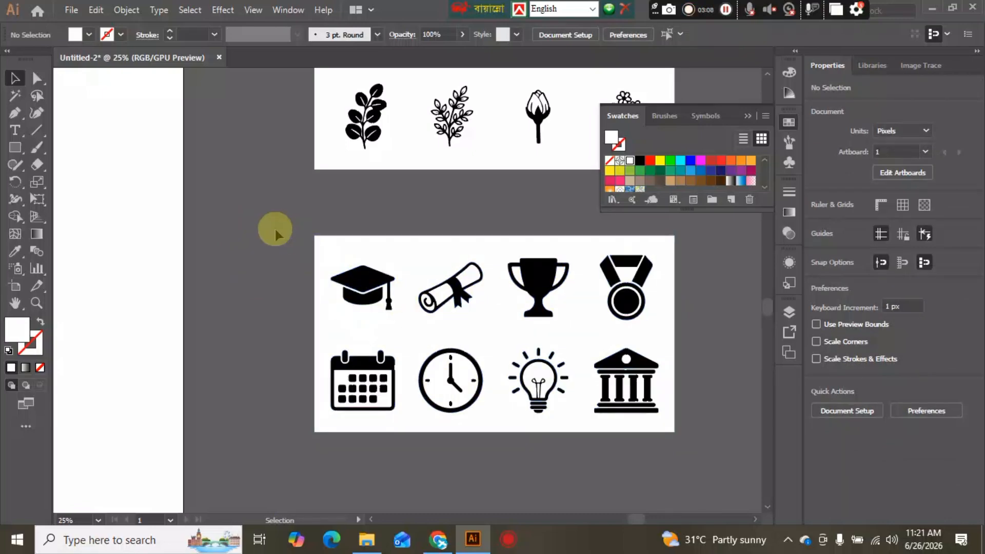
click(455, 301)
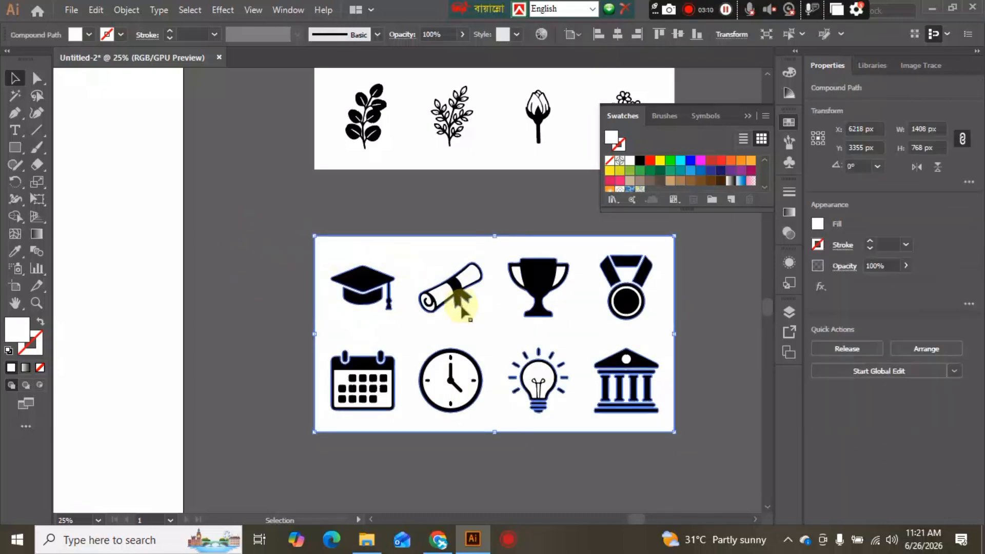
key(Delete)
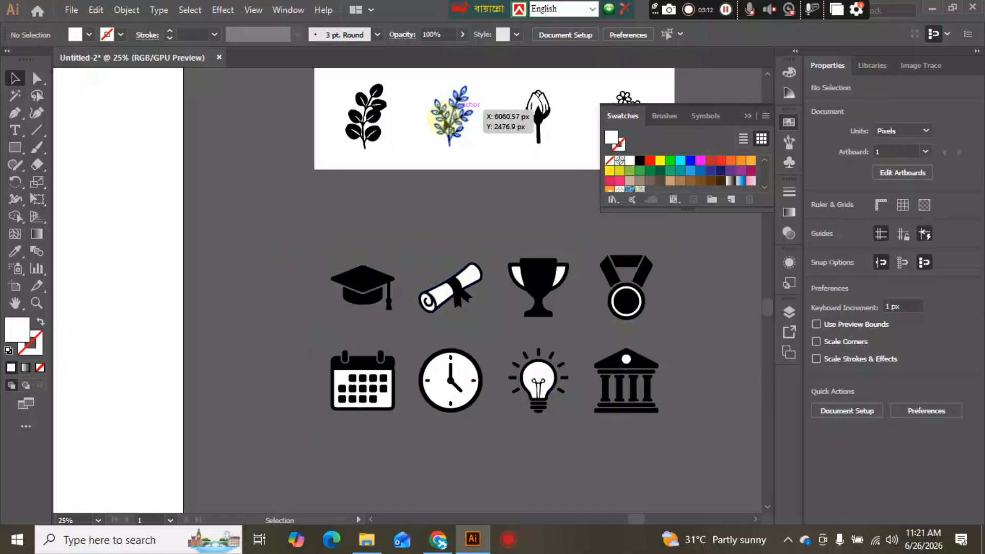
Delete the leftover white fill shapes inside the diploma scroll icon, including those in its rolled end
click(466, 280)
key(Delete)
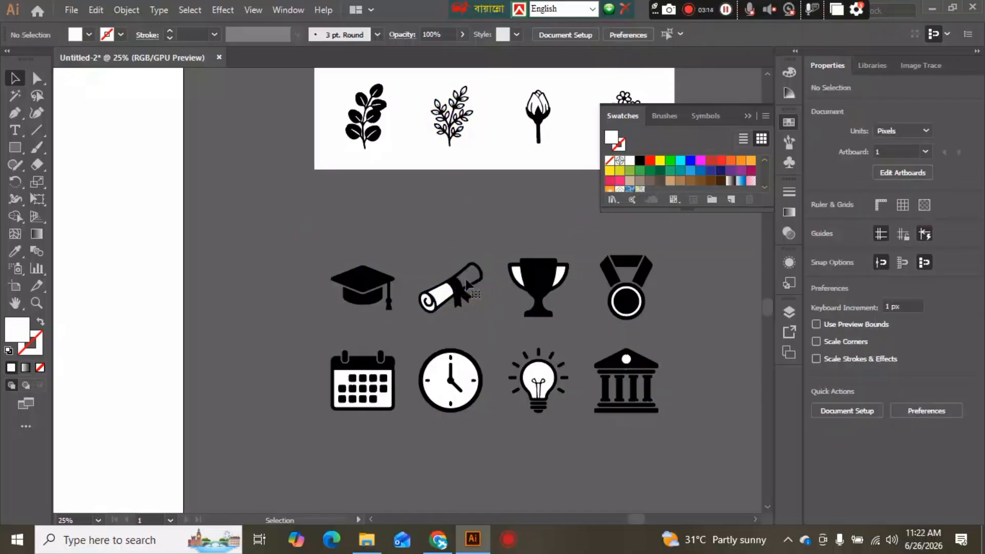
click(444, 299)
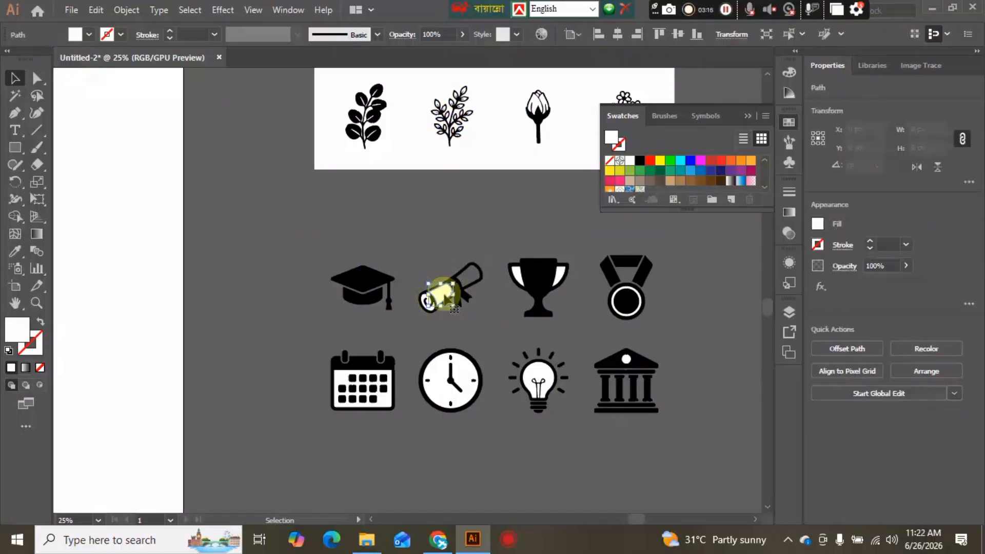
key(Delete)
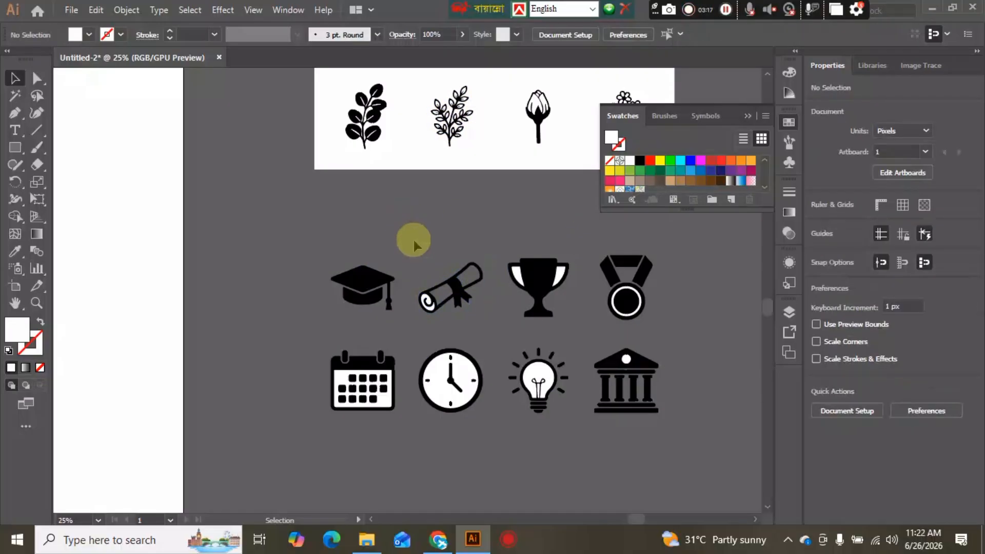
click(426, 302)
key(Delete)
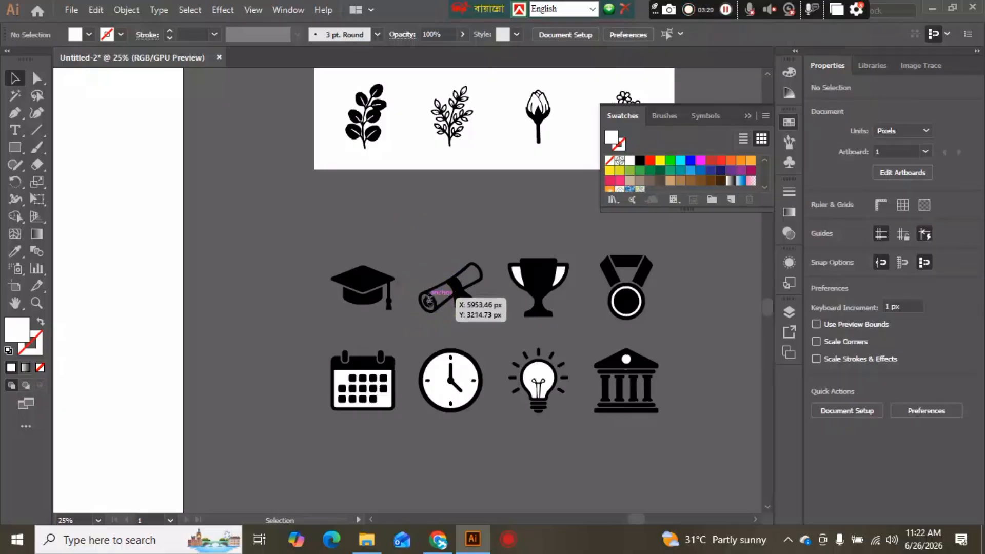
click(478, 229)
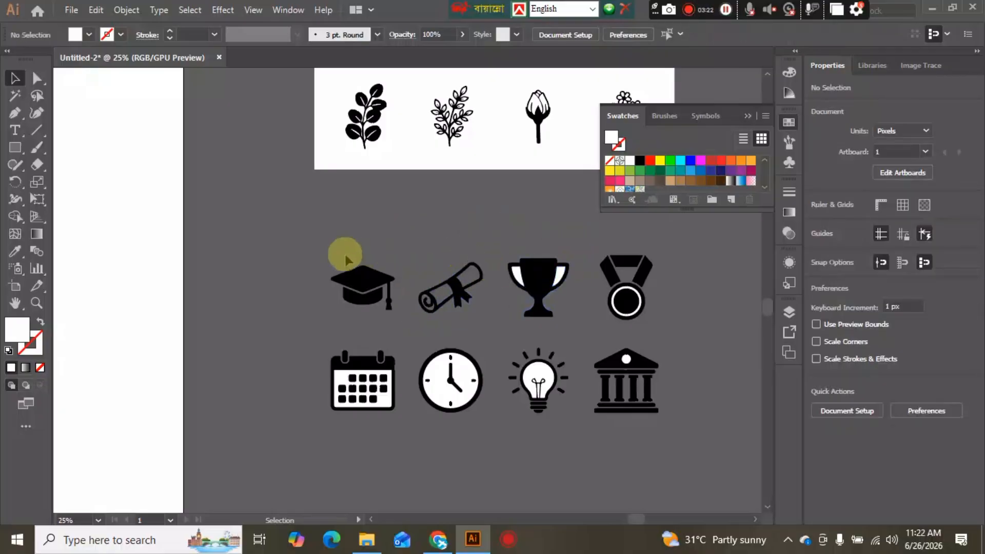
Check the graduation cap icon's paths by selecting them together and clearing the selection
drag(310, 253, 374, 299)
drag(403, 328, 402, 327)
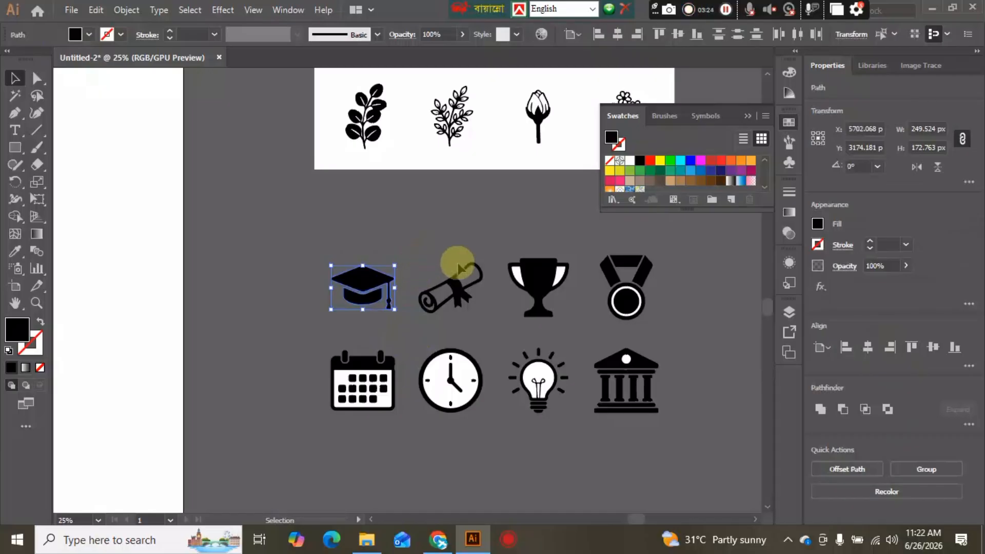
click(554, 222)
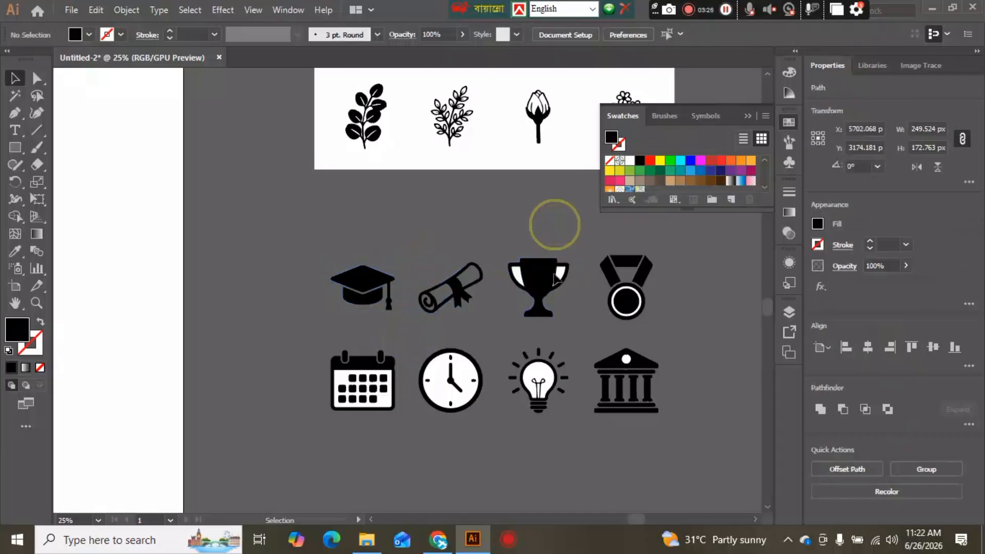
Delete the white fill shapes inside both handles of the trophy icon
click(563, 277)
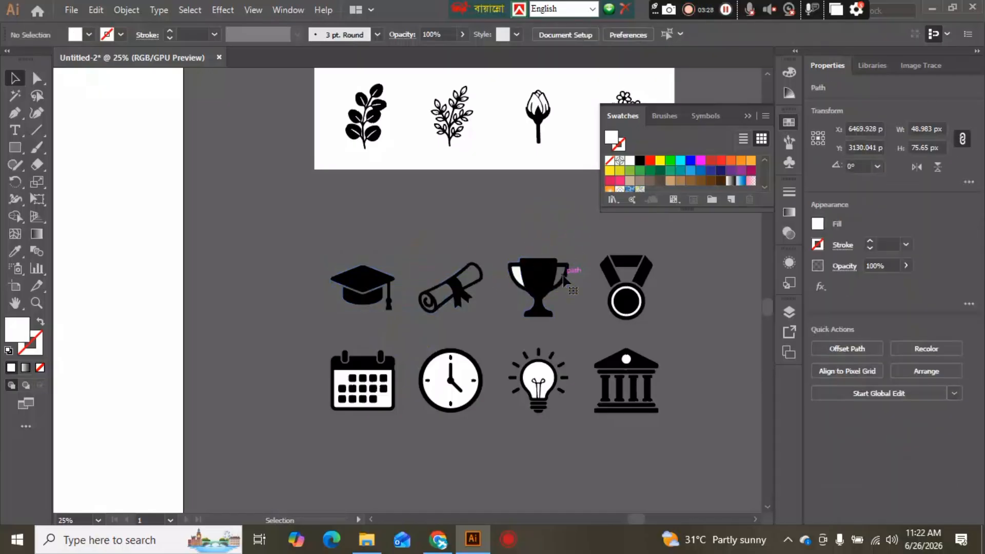
click(567, 265)
click(518, 277)
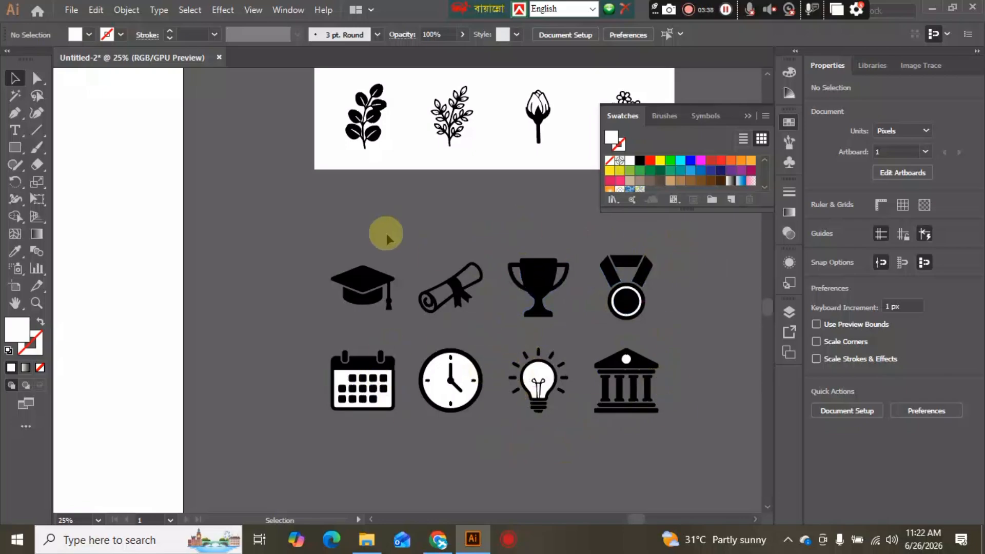
Create a new RGB document of 5000 x 5000 px with one artboard
click(373, 295)
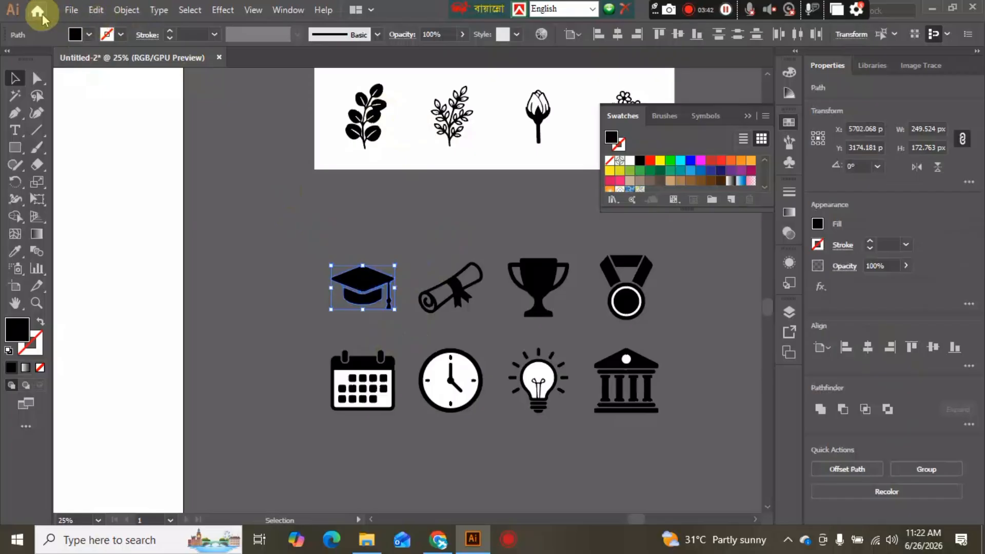
click(72, 11)
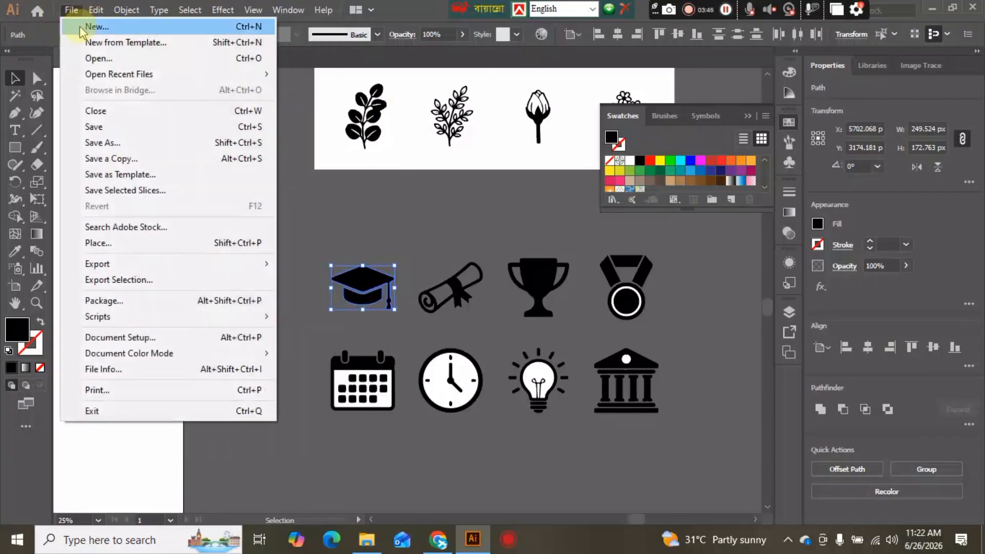
click(106, 60)
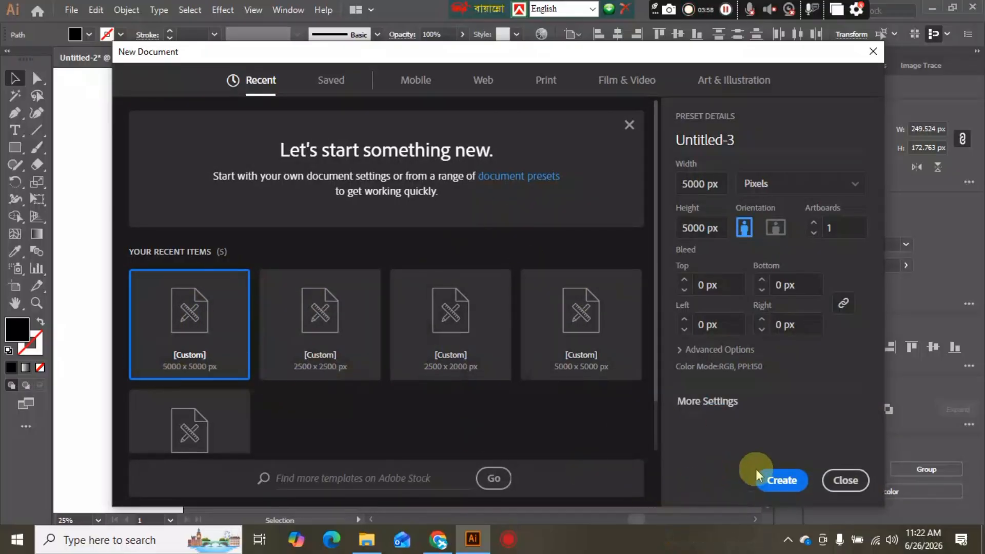
click(780, 481)
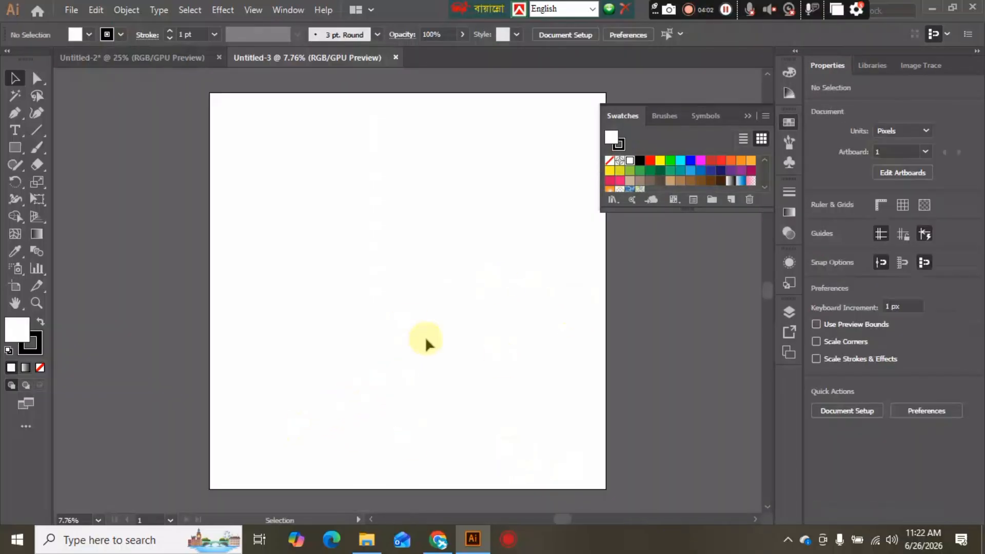
scroll(475, 325, right, 1)
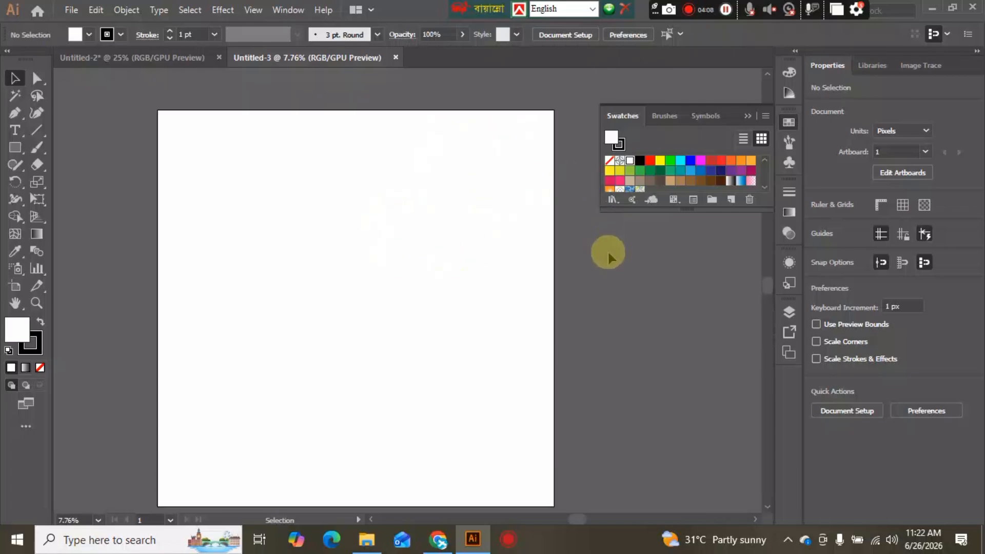
scroll(598, 266, down, 1)
scroll(599, 272, up, 2)
click(599, 280)
scroll(559, 210, down, 1)
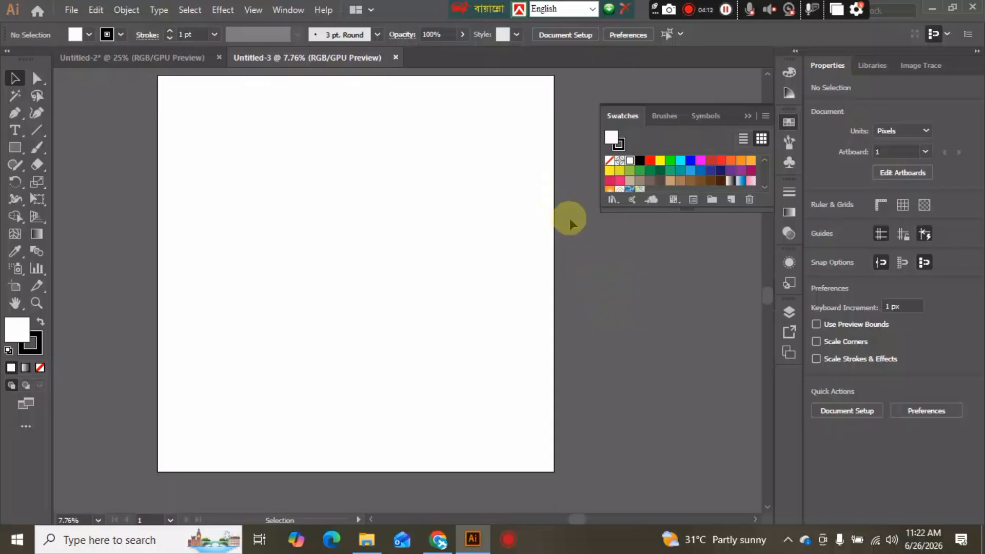
scroll(569, 216, up, 1)
scroll(514, 199, down, 1)
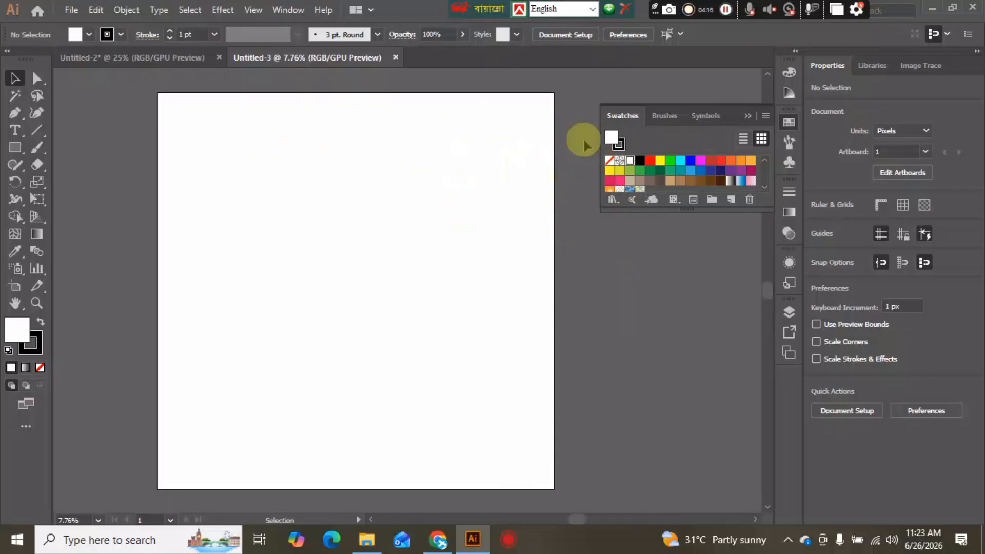
scroll(574, 154, up, 1)
scroll(569, 160, down, 1)
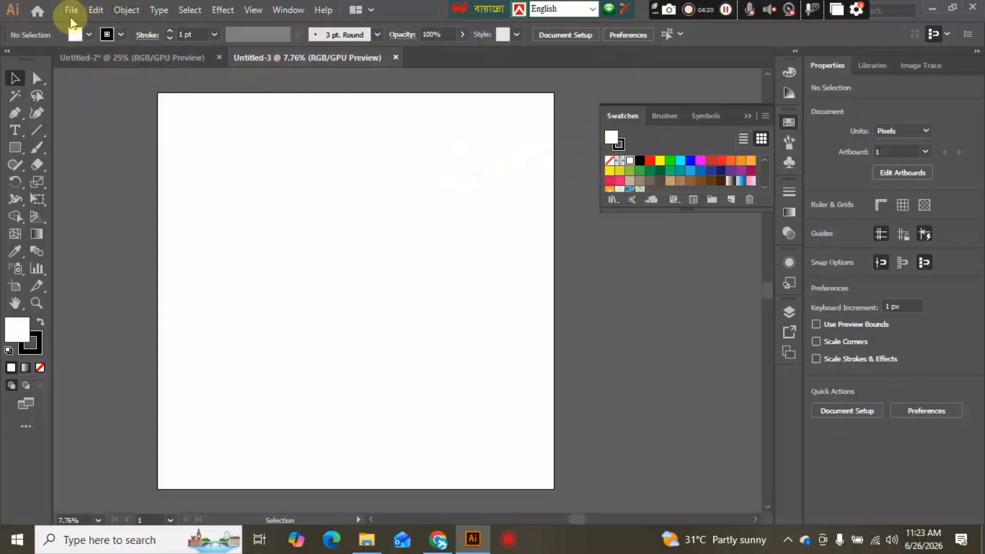
Copy the graduation cap as one group into the blank Untitled-3 document and enlarge it to about 764 px wide
click(153, 57)
click(339, 270)
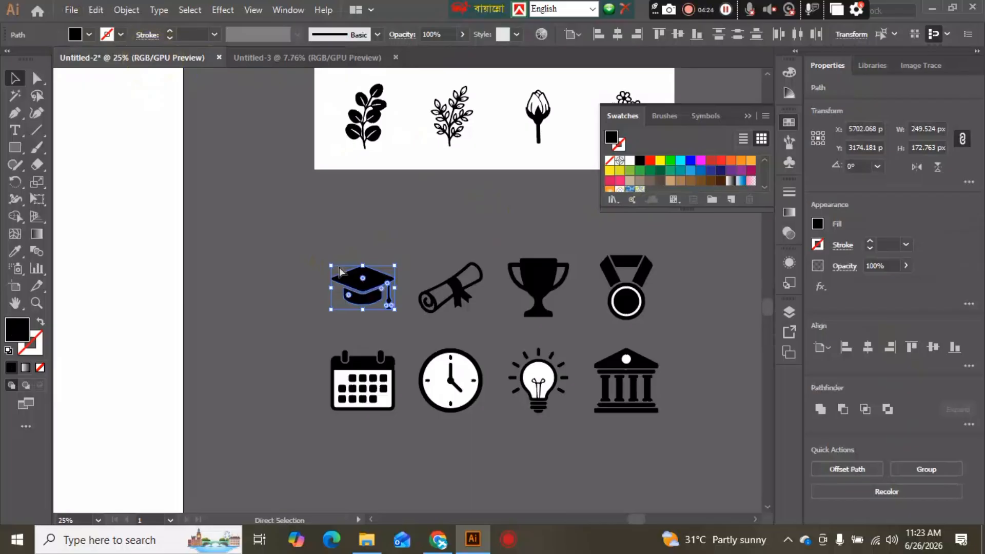
key(v)
click(362, 262)
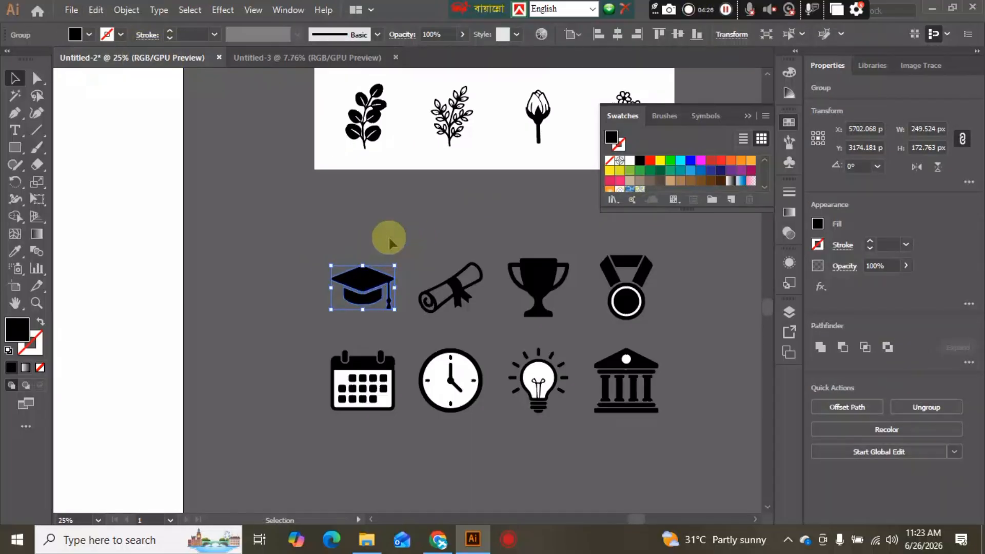
key(v)
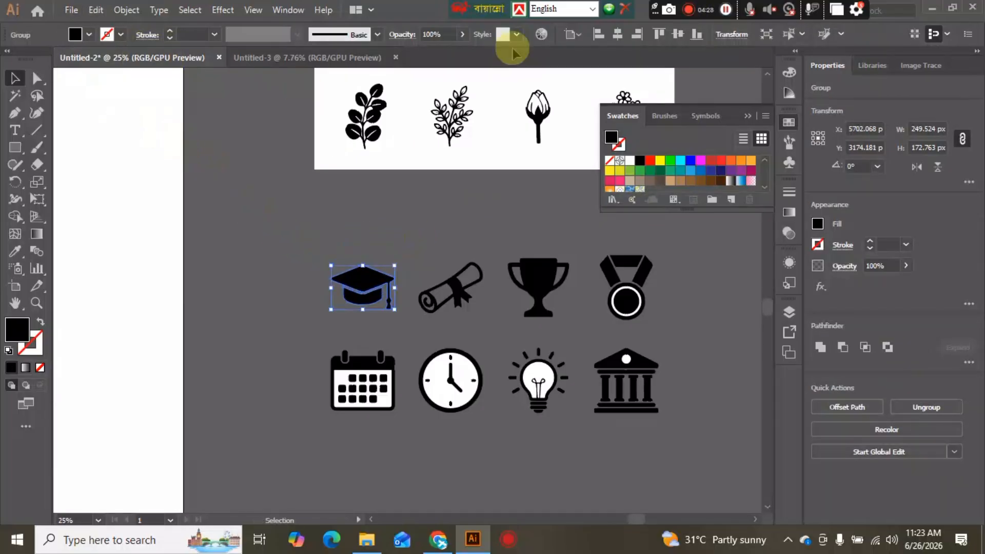
click(300, 57)
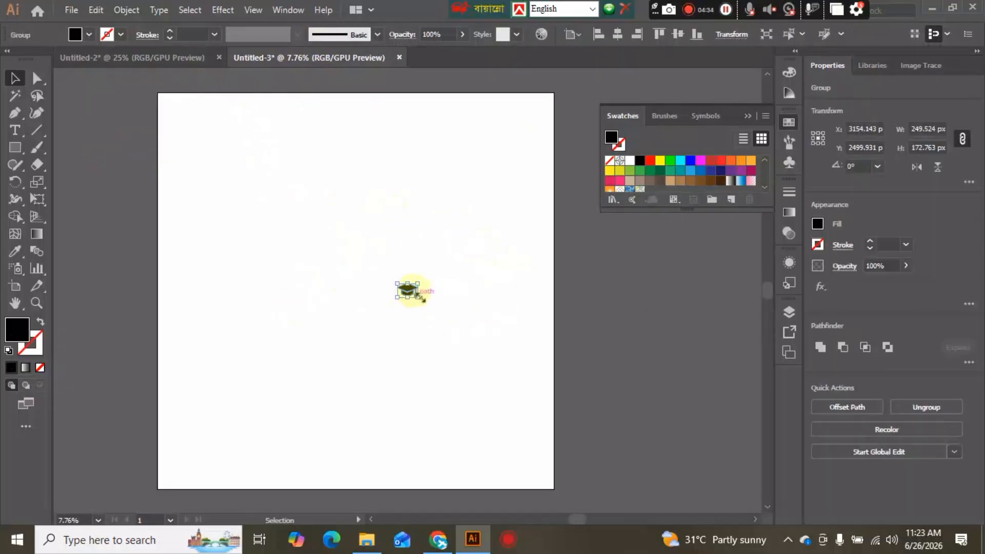
mouse_move(422, 297)
mouse_down()
mouse_move(440, 321)
mouse_move(392, 285)
mouse_move(360, 277)
mouse_up()
click(426, 345)
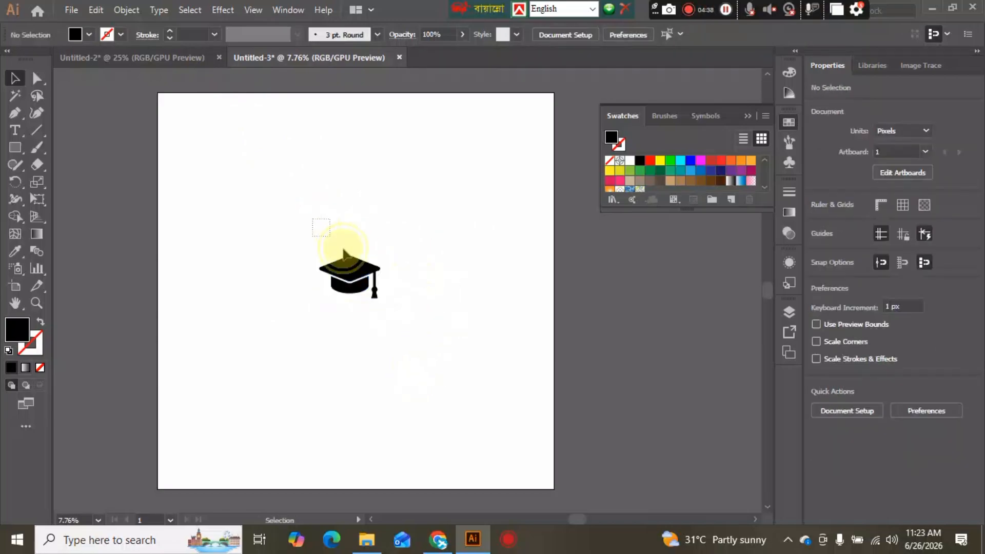
Give the graduation cap group a 10 pt stroke
drag(325, 221, 331, 317)
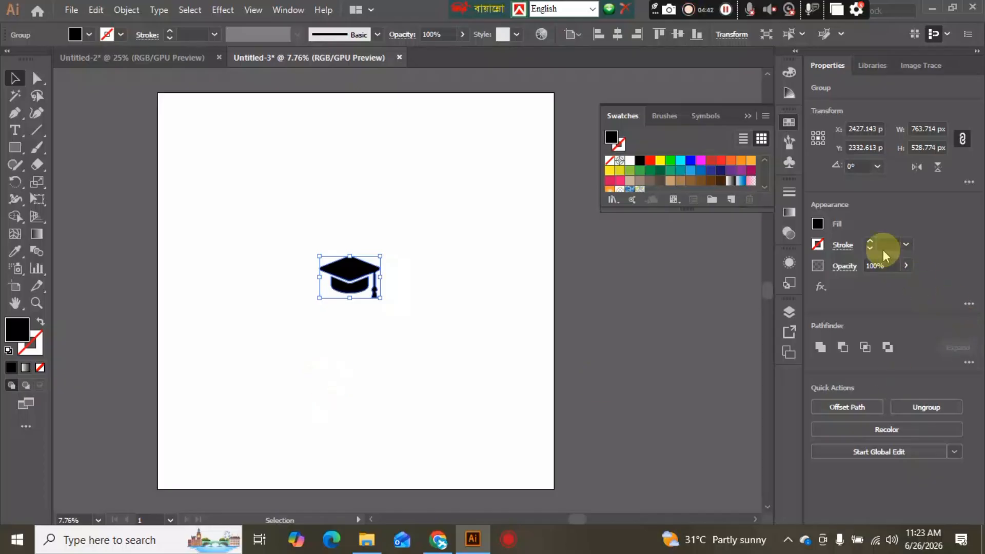
click(869, 239)
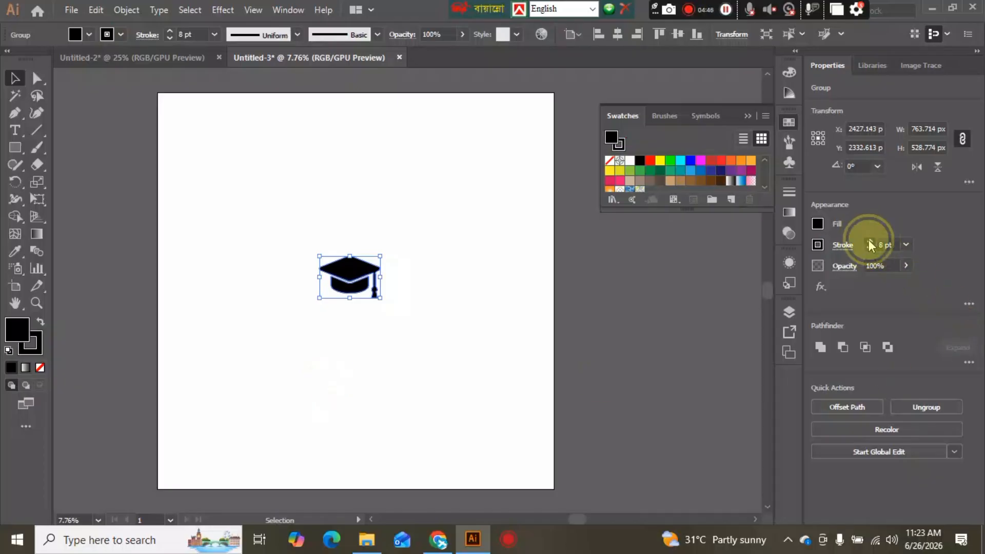
click(869, 241)
click(208, 331)
Change the graduation cap's stroke colour to RGB Red
drag(267, 257, 416, 297)
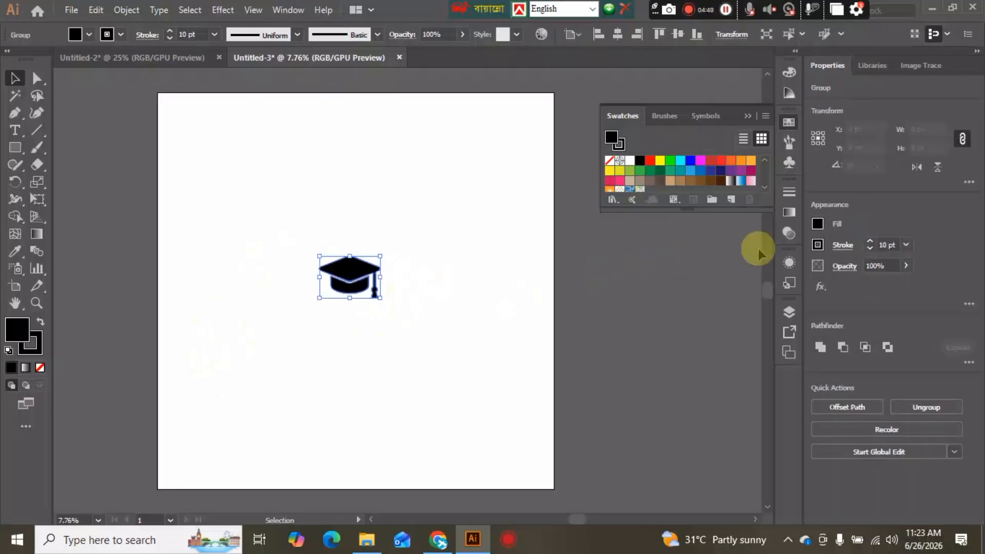
click(817, 245)
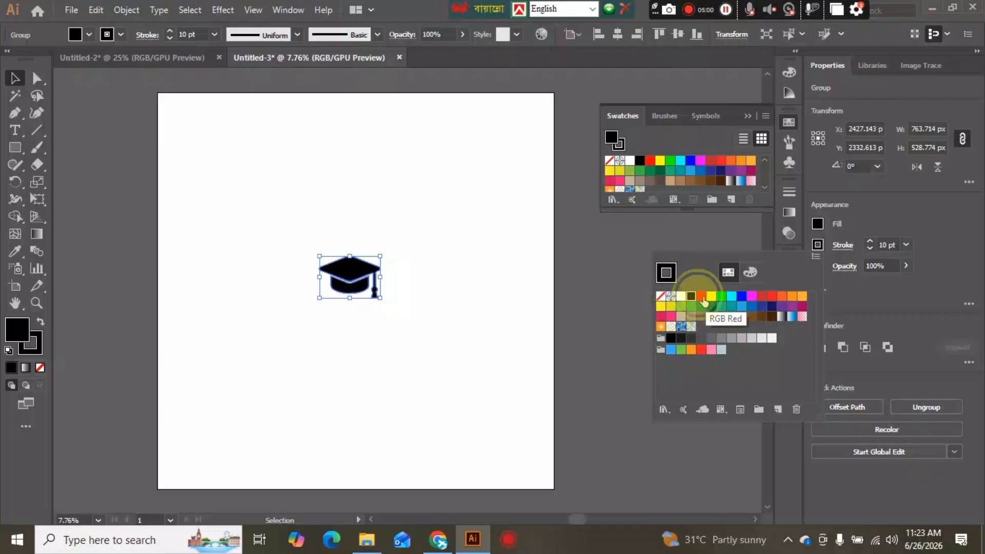
click(702, 298)
click(250, 263)
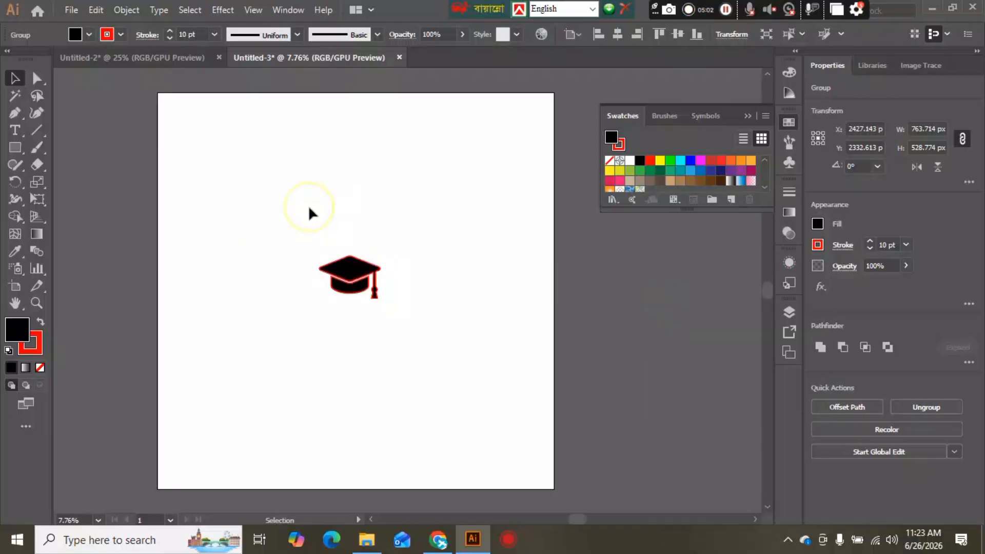
click(422, 379)
Expand the graduation cap's fill and stroke into separate shapes
click(377, 295)
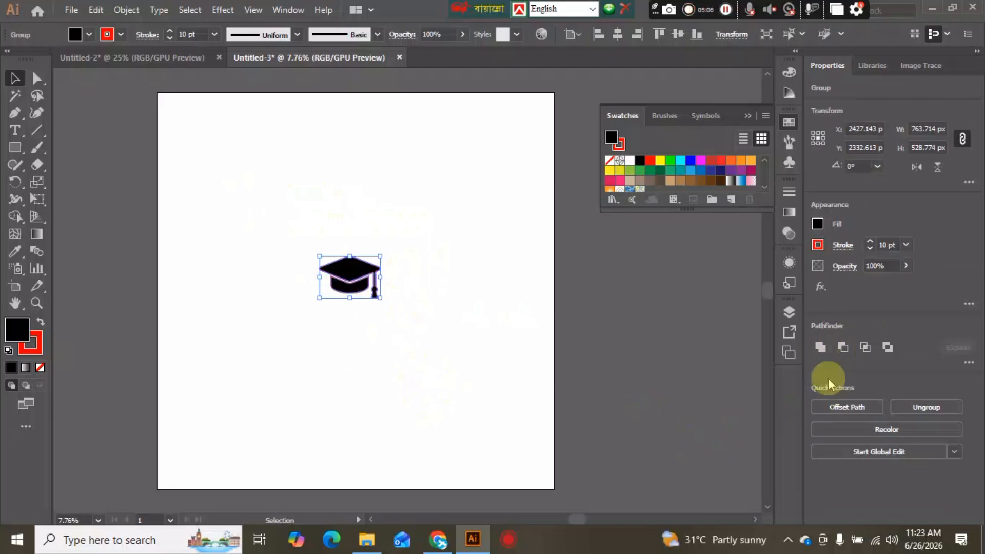
click(126, 10)
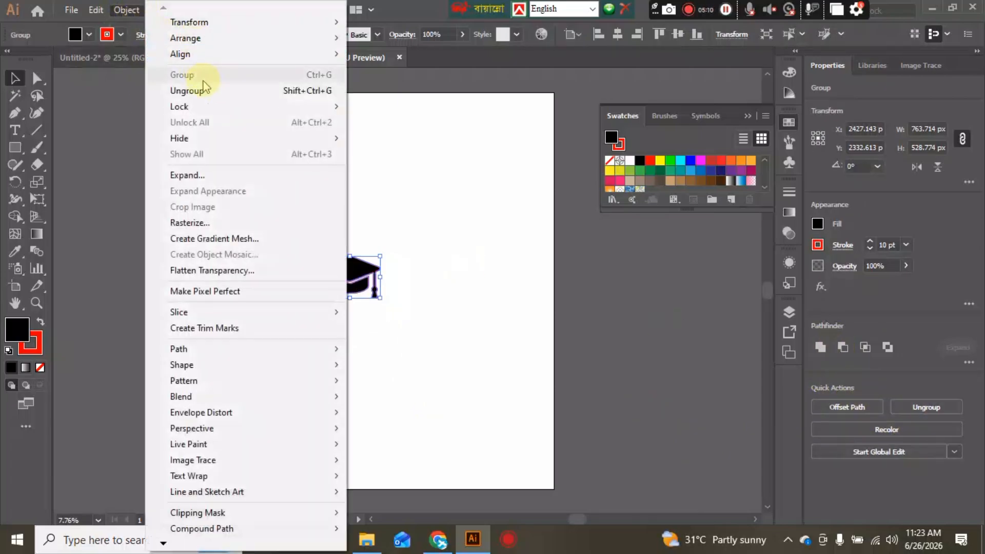
click(215, 175)
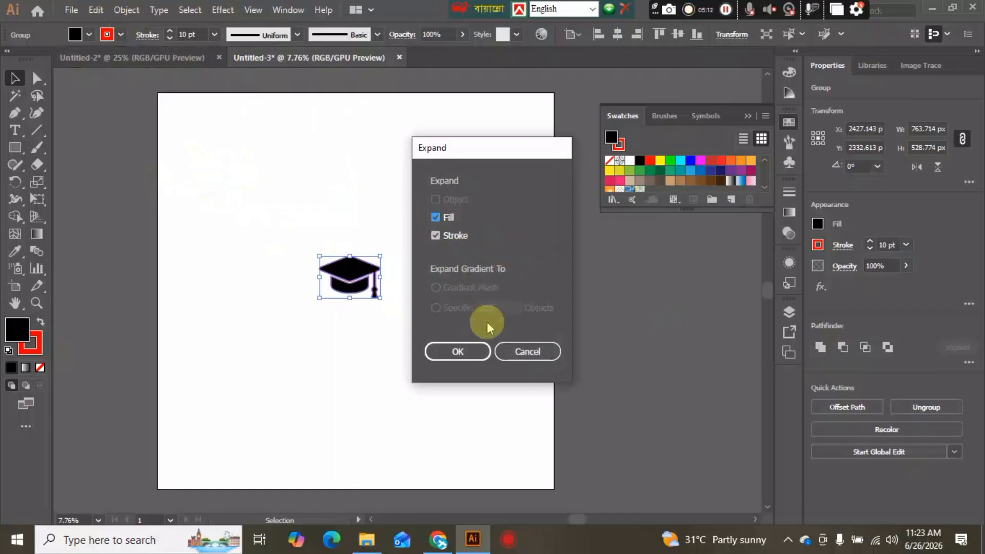
click(467, 353)
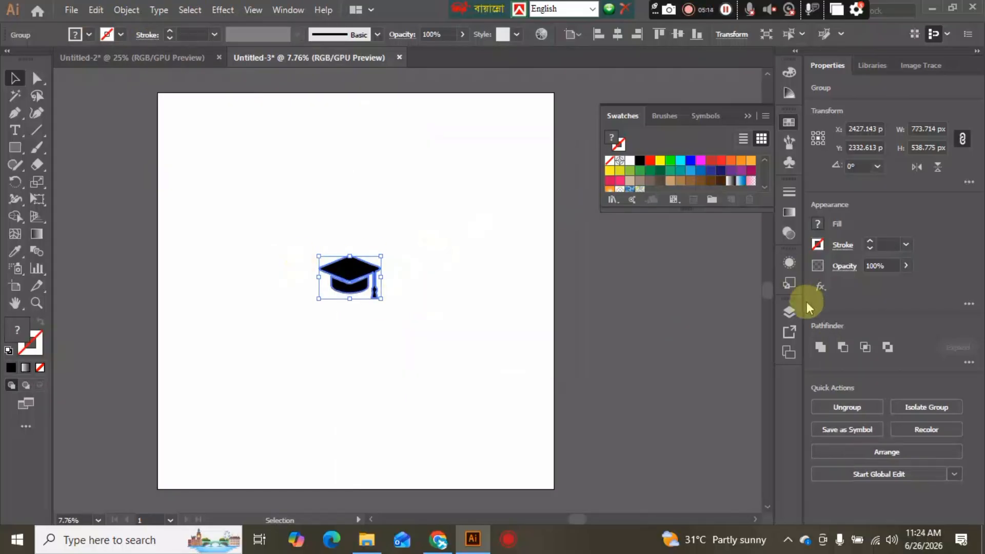
Try to unite the cap's expanded fill and outline shapes with Pathfinder
click(820, 347)
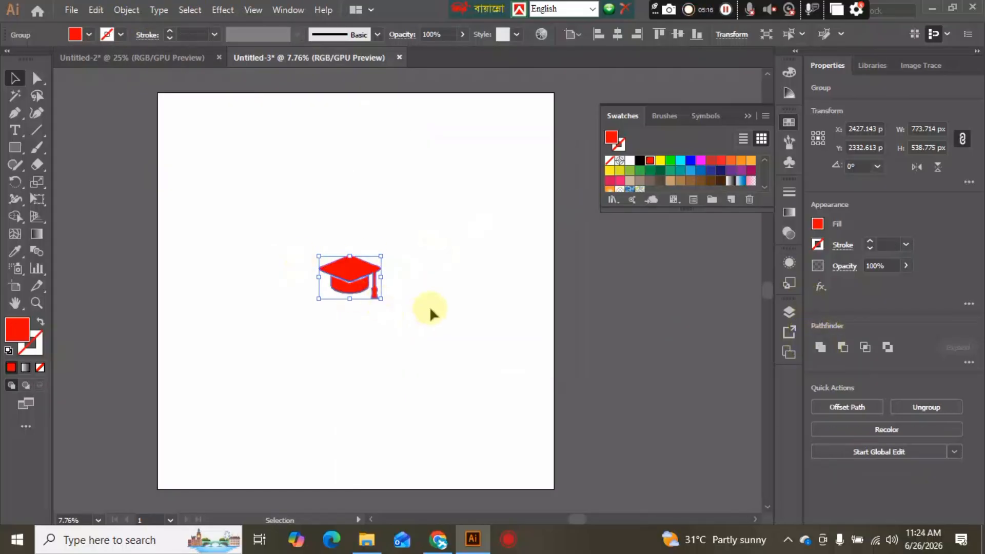
key(a)
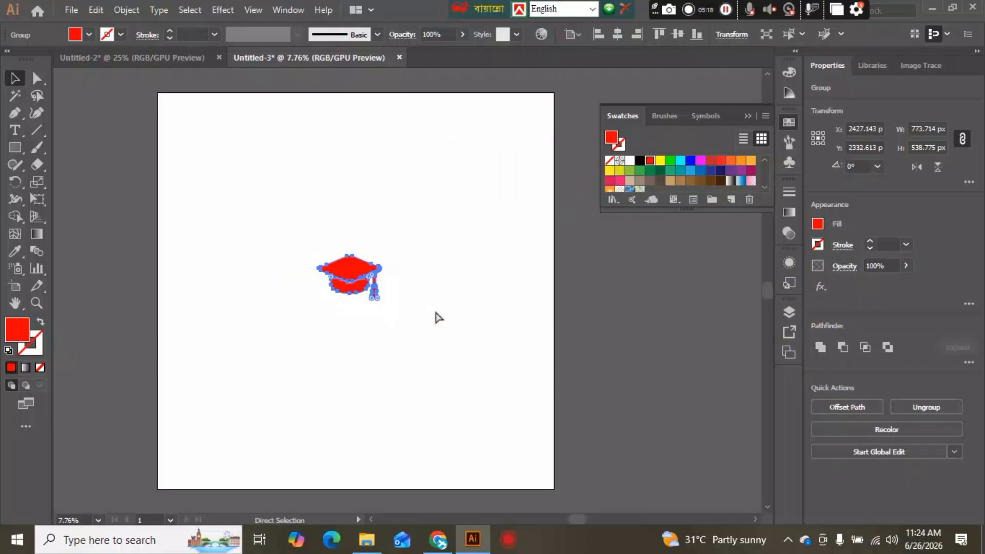
key(ctrl+z)
Move the expanded graduation cap to the centre of the artboard and inspect its anchor points
key(v)
drag(277, 205, 415, 268)
drag(346, 272, 353, 285)
click(426, 295)
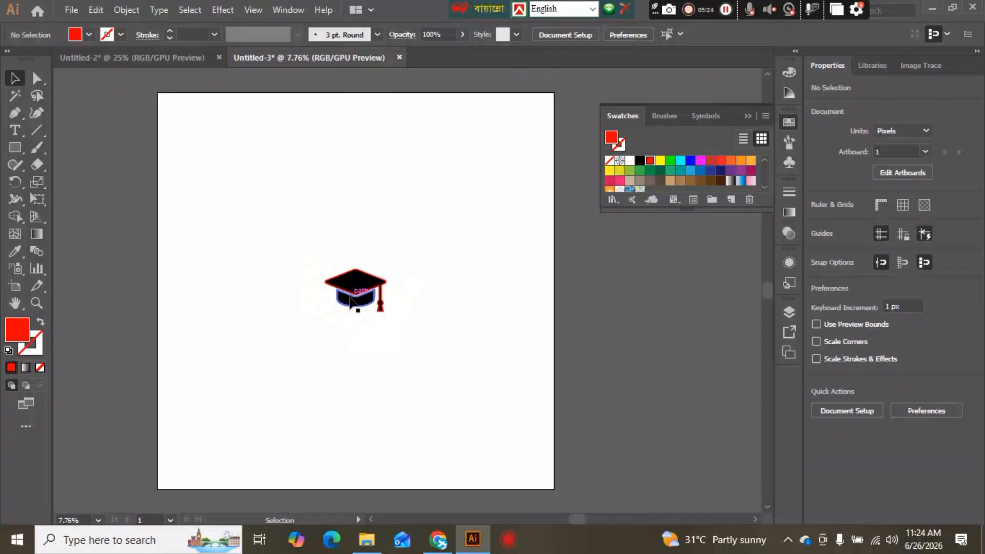
drag(279, 257, 450, 319)
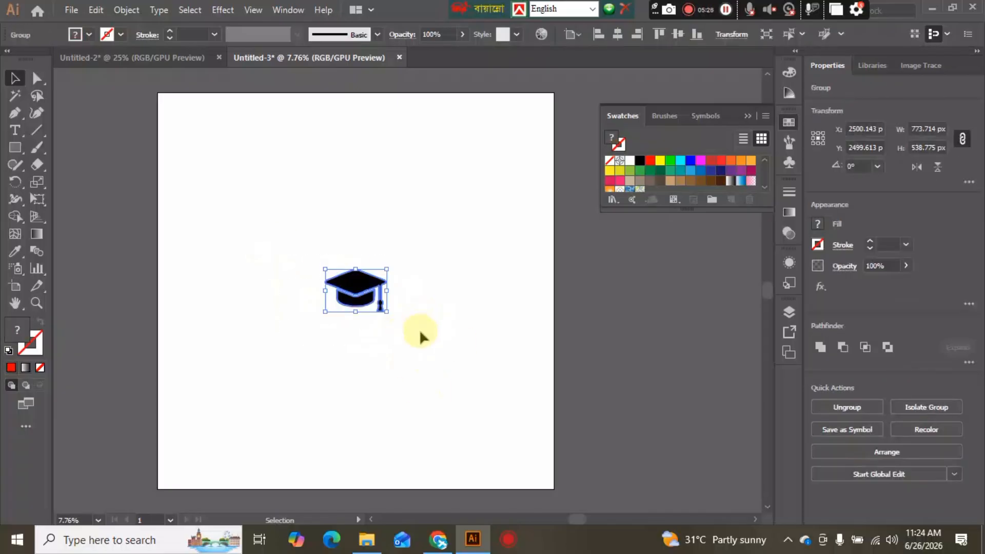
key(a)
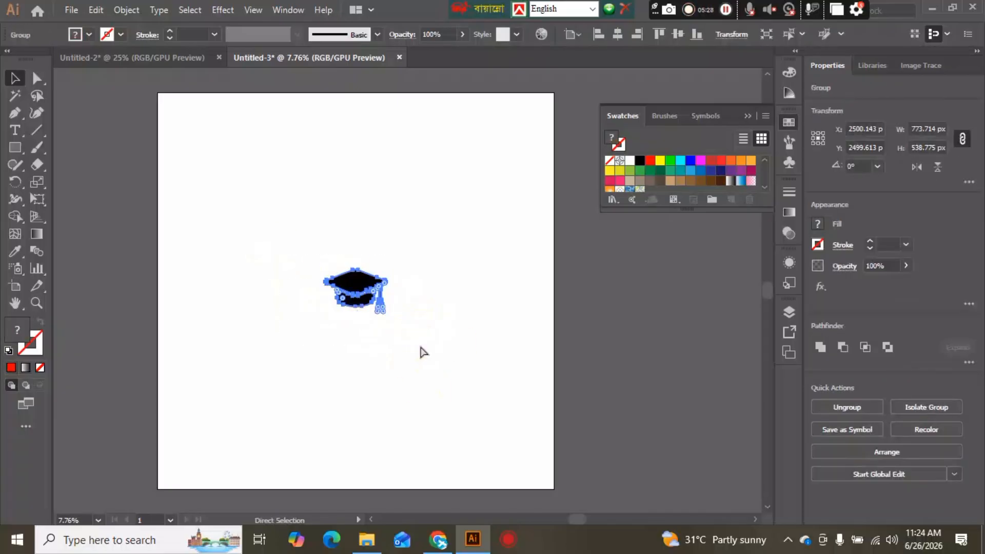
key(v)
Duplicate the graduation cap and place the copy directly beside the original, slightly lower
drag(362, 287, 435, 304)
click(411, 375)
key(a)
key(v)
key(ctrl+c)
key(ctrl+v)
click(429, 335)
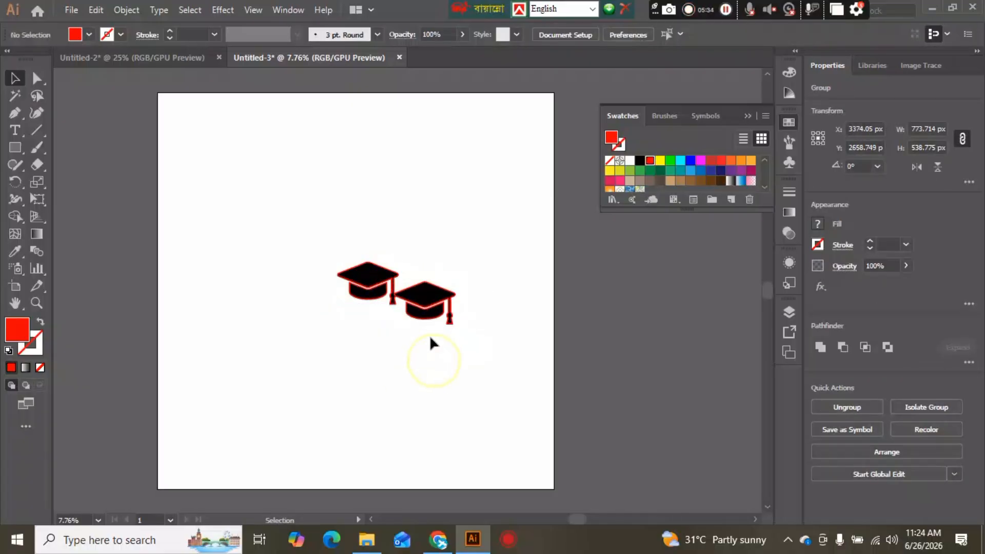
drag(470, 336, 469, 338)
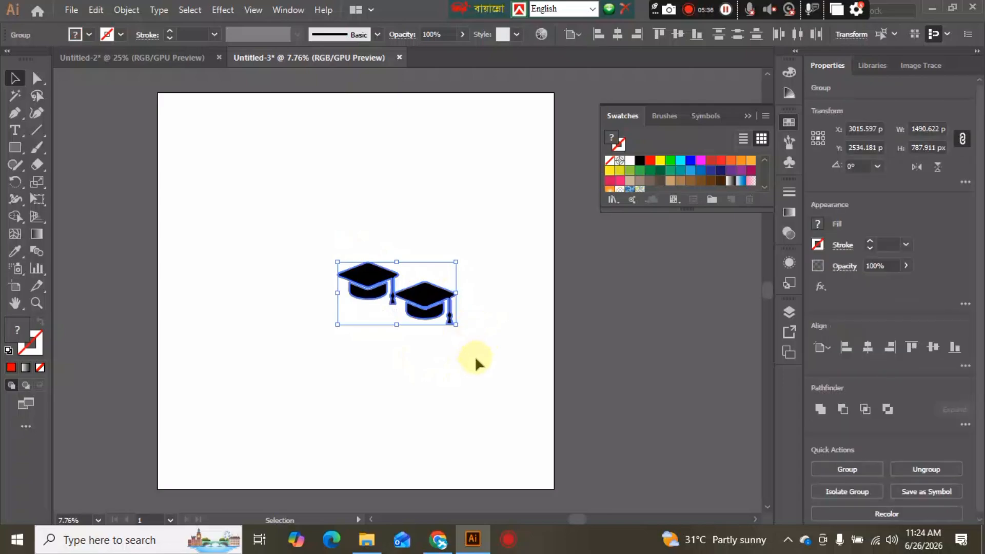
click(494, 285)
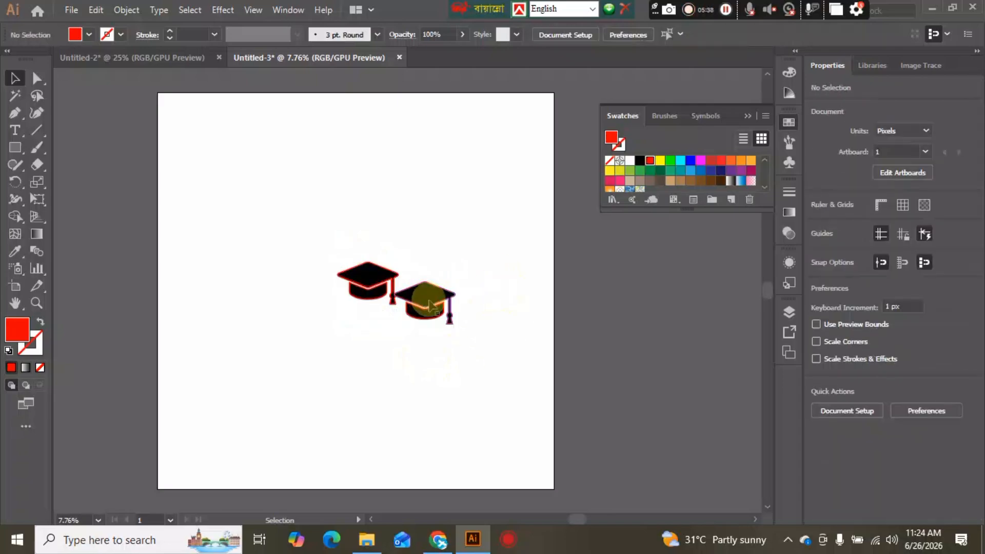
Add three more copies of the graduation cap around the first pair and select all five caps' anchor points
drag(430, 307, 408, 224)
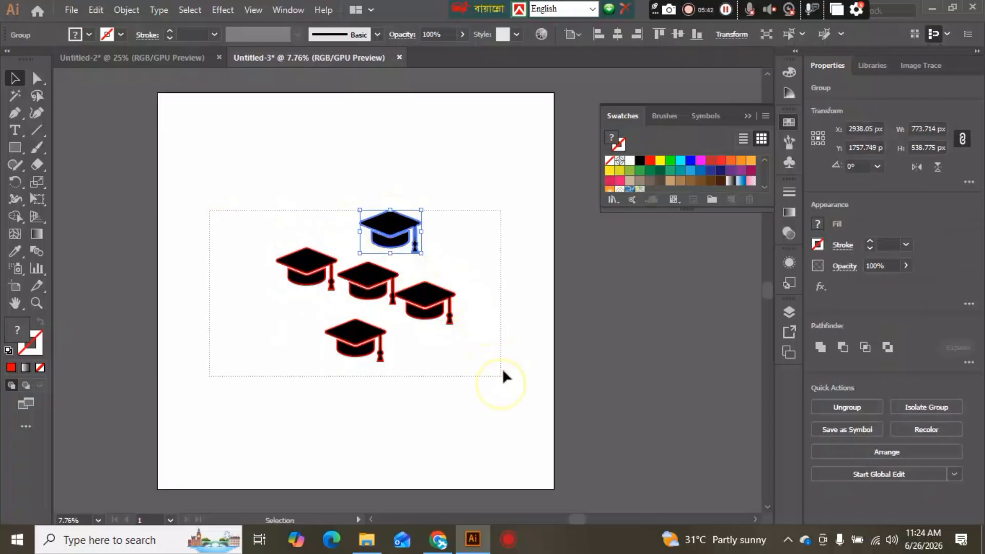
key(ctrl+a)
key(a)
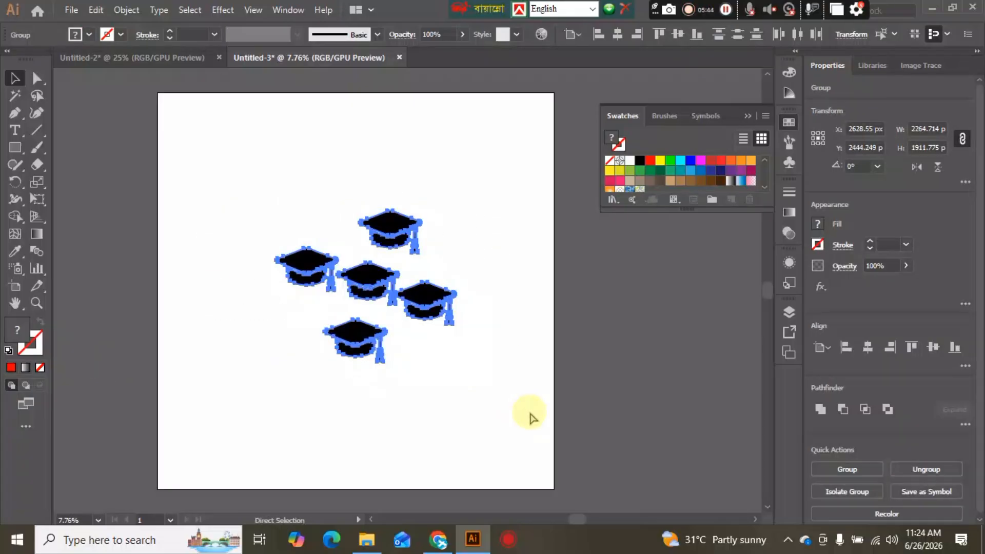
Duplicate the whole set of five caps toward the artboard's upper-left corner
key(v)
drag(424, 288, 326, 149)
drag(402, 194, 404, 194)
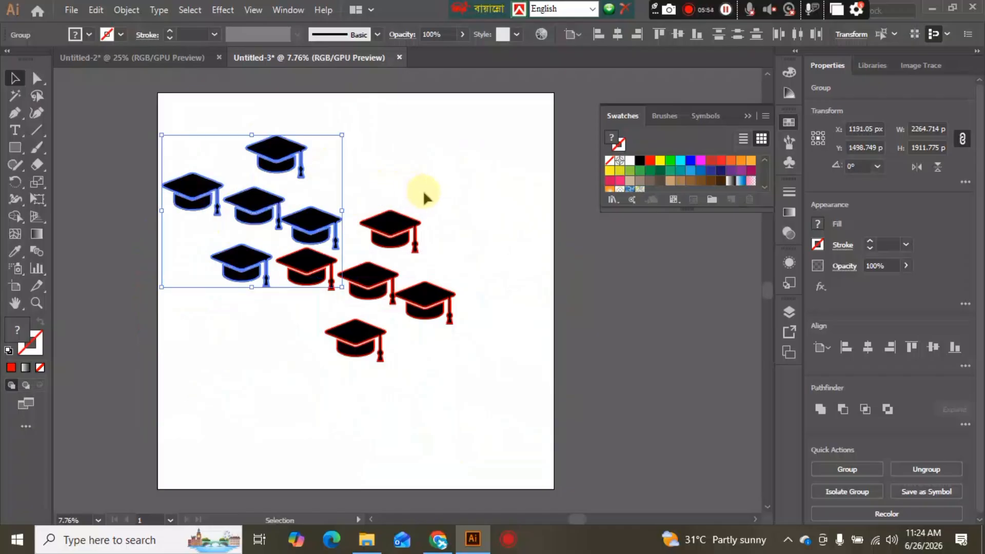
Delete the five duplicated caps and the leftmost original cap, keeping four caps on the artboard
click(334, 154)
click(254, 210)
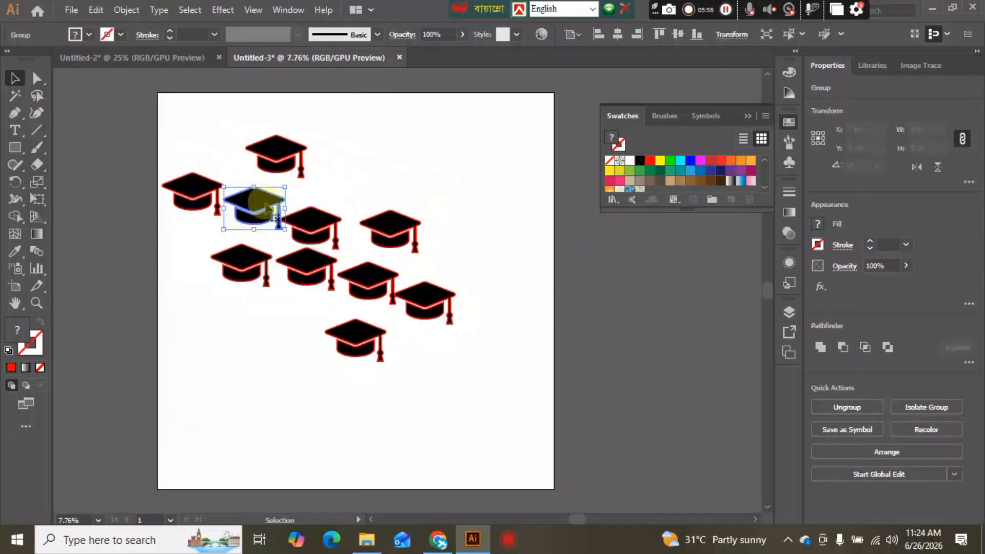
key(Delete)
drag(200, 129, 318, 308)
key(Delete)
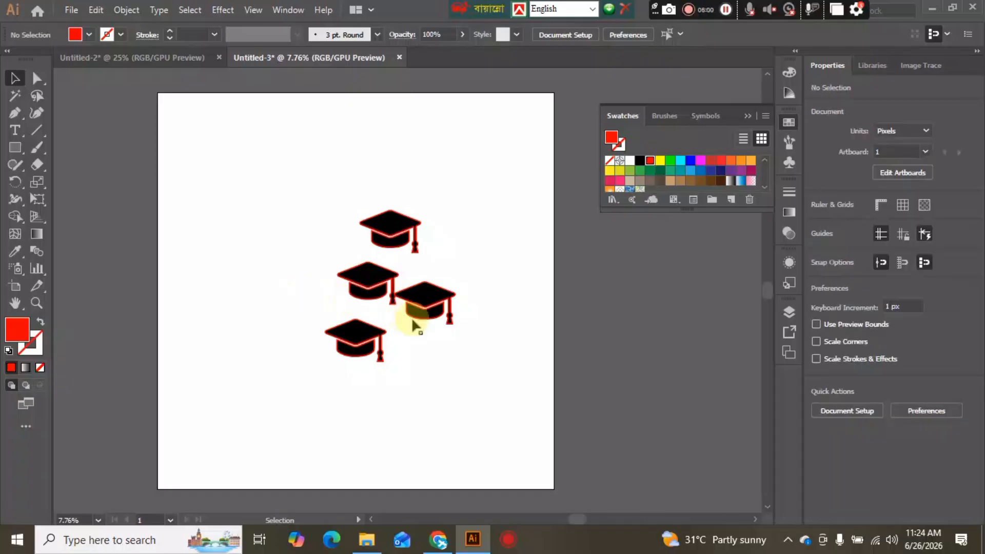
Rearrange the four caps with three spread across an upper row and one centred below them
drag(426, 312, 293, 285)
drag(390, 256, 433, 287)
drag(351, 354, 369, 354)
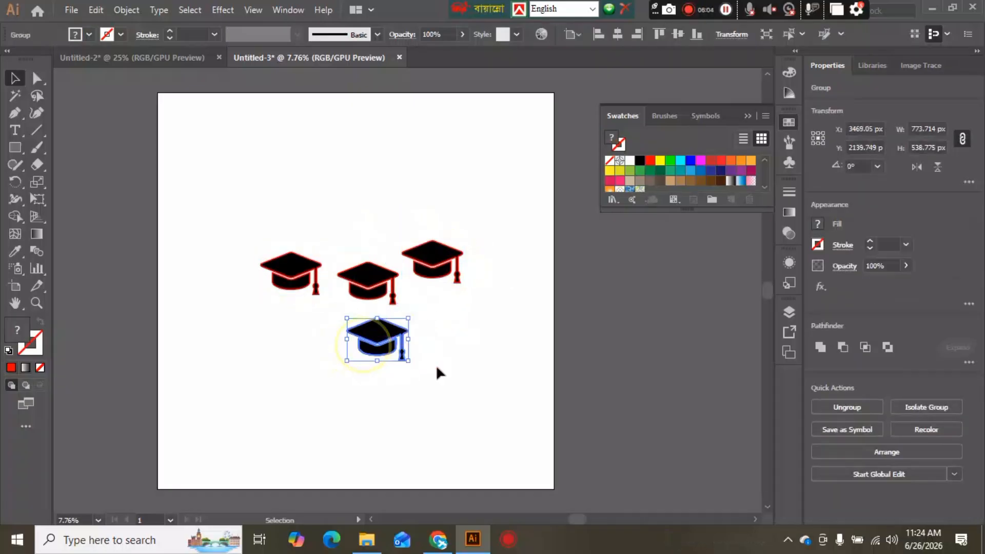
click(272, 159)
drag(213, 169, 479, 386)
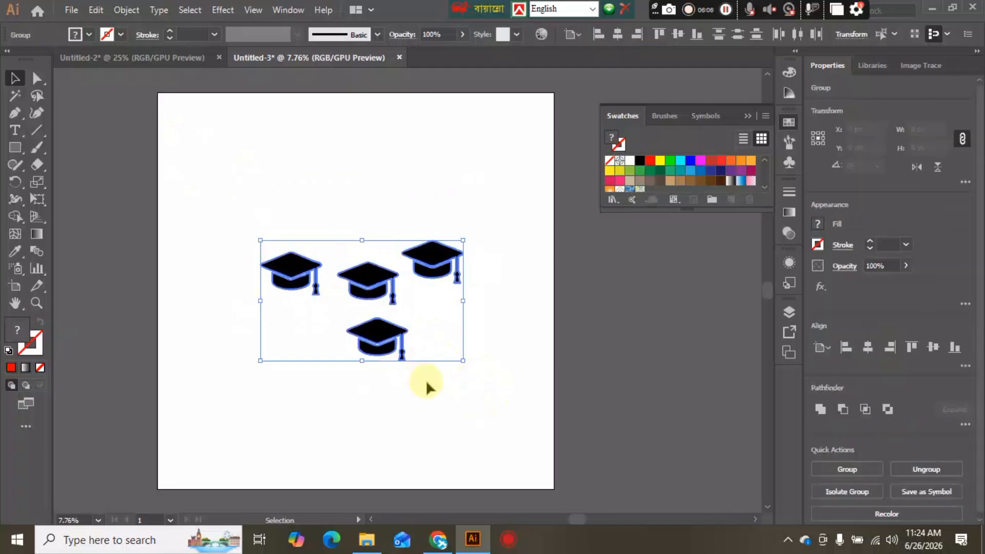
click(481, 374)
Rotate the right cap about 59° counter-clockwise and shift it slightly right
click(451, 269)
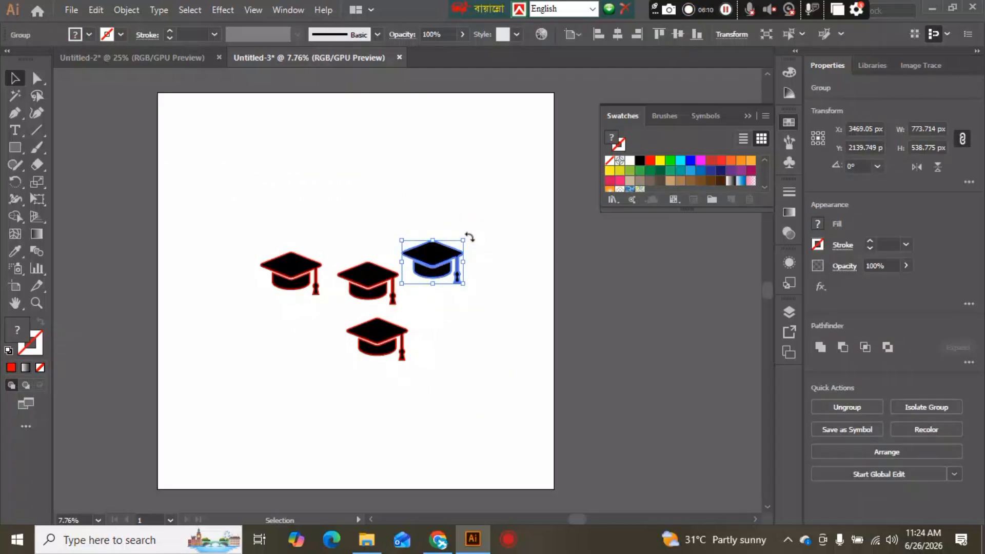
drag(469, 236, 423, 196)
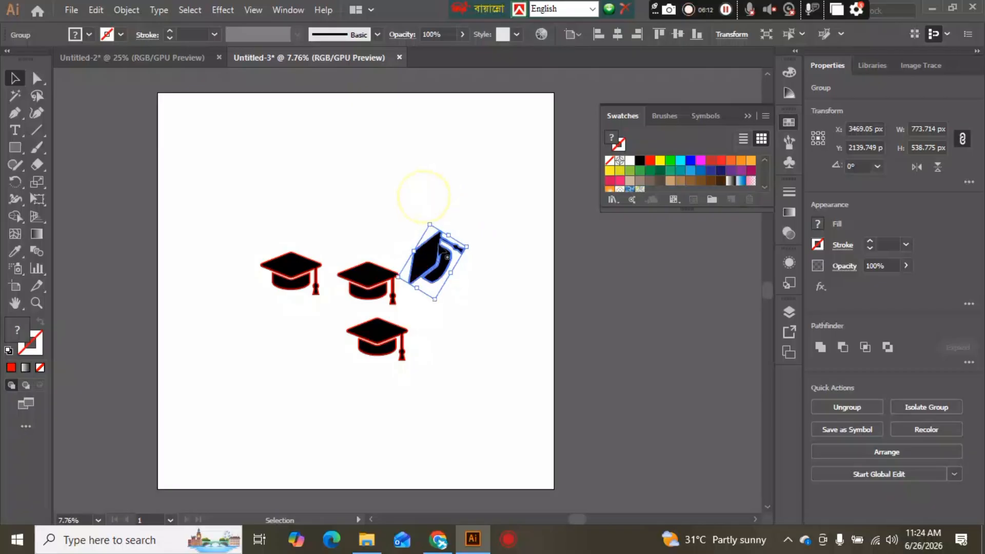
click(450, 300)
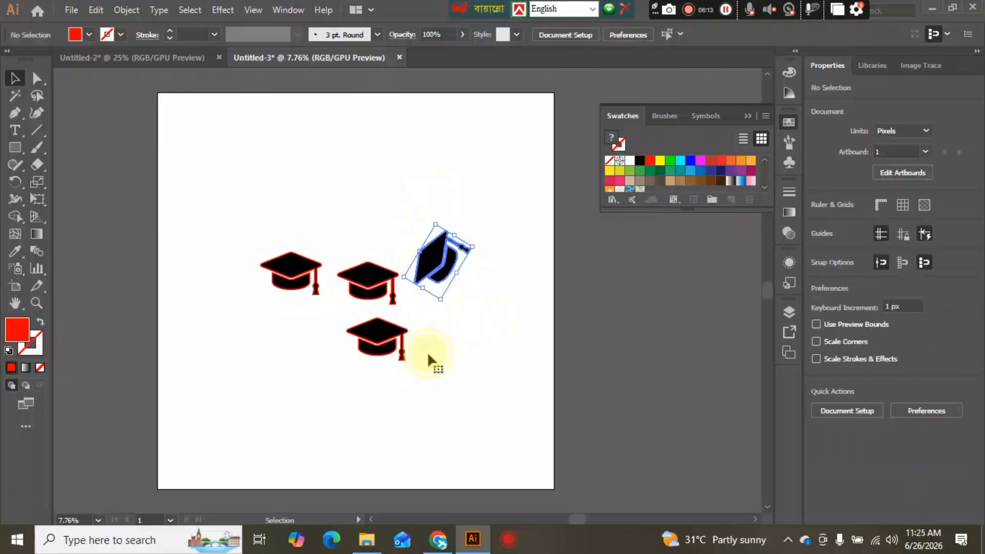
Rotate the lower cap clockwise so its tassel points down-left, and tilt the left cap about 26° counter-clockwise
drag(427, 352, 374, 330)
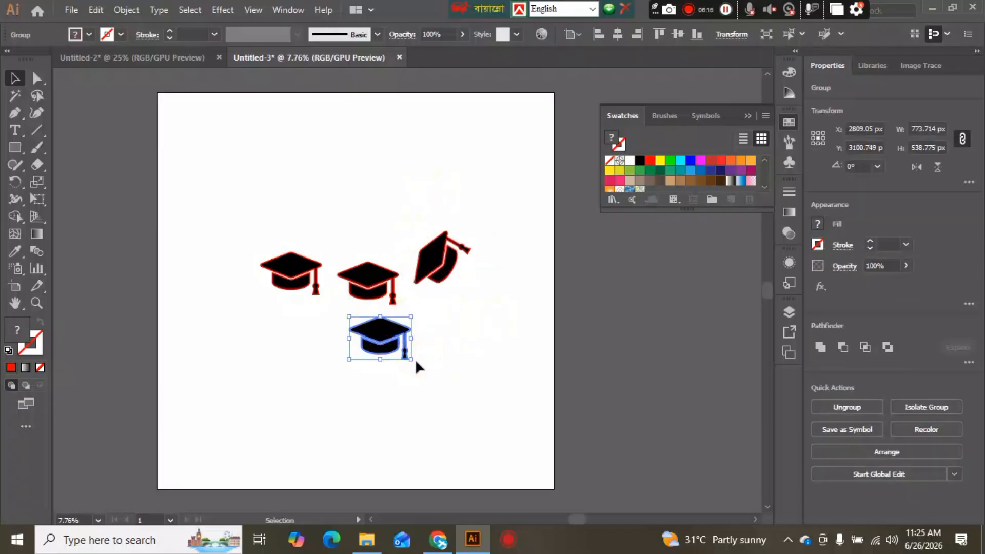
drag(412, 359, 392, 398)
click(441, 390)
click(284, 268)
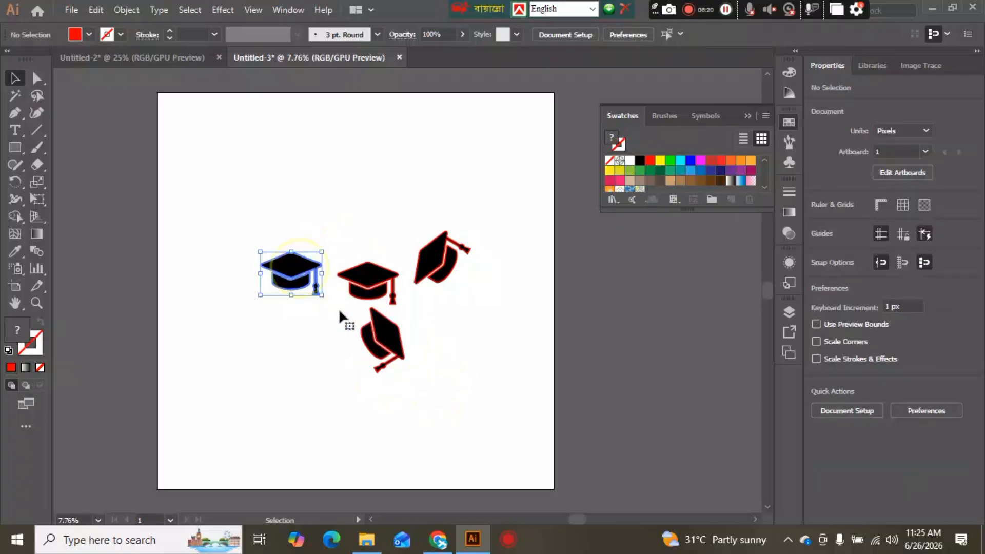
drag(323, 294, 333, 279)
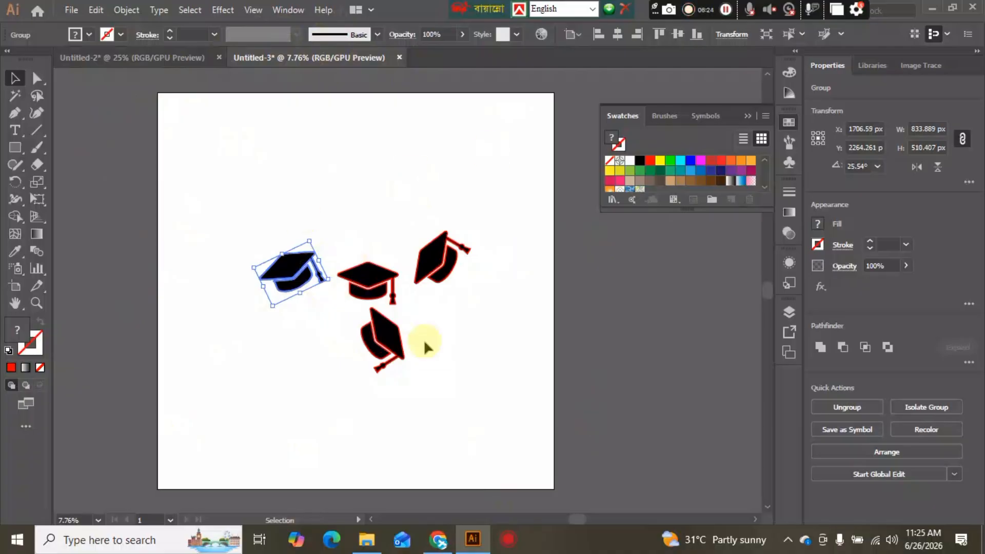
Shift the two outer caps slightly down and the middle cap slightly up to balance the arrangement
drag(457, 258, 455, 271)
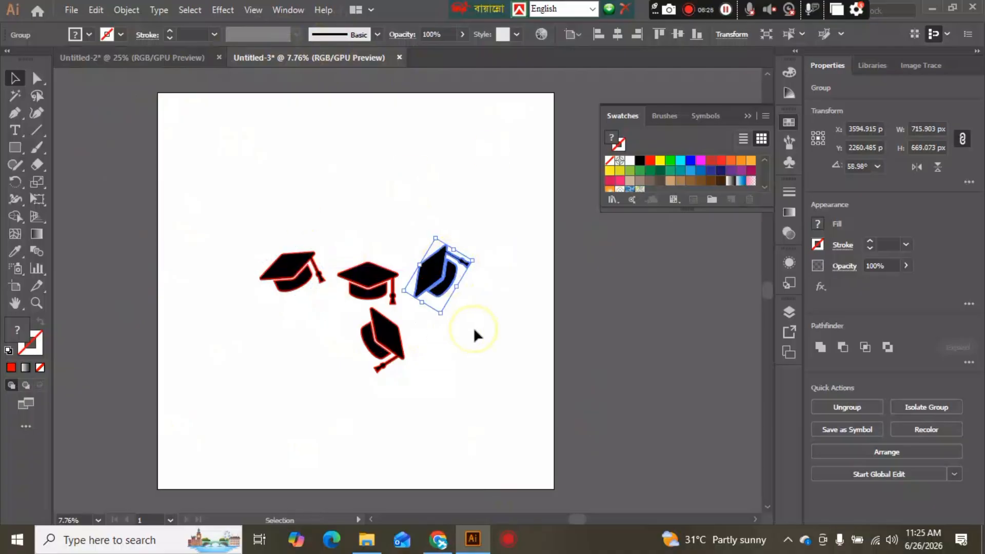
click(473, 327)
drag(287, 259, 295, 280)
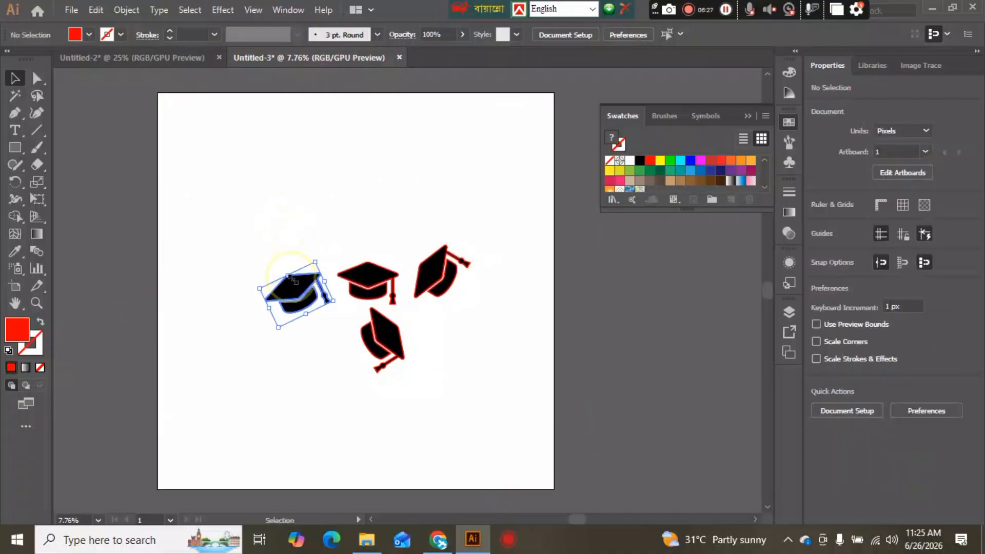
click(362, 198)
drag(383, 273, 382, 262)
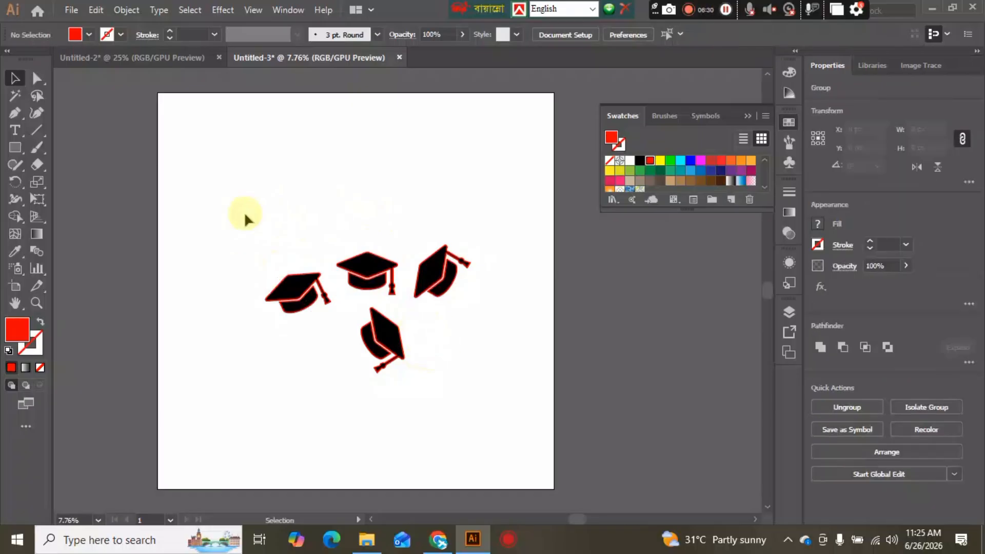
Group the four caps and move the group slightly up and left on the artboard
drag(244, 214, 474, 387)
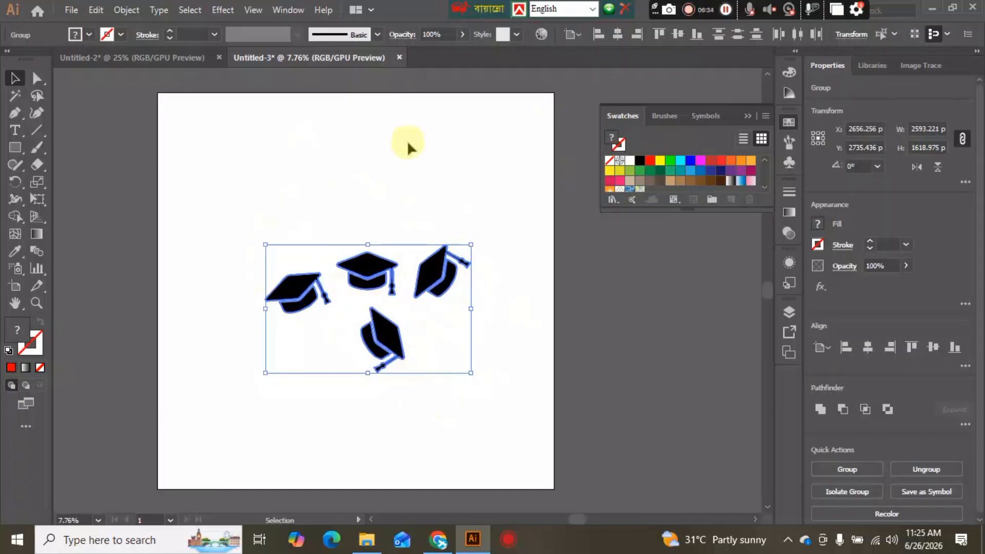
key(a)
key(v)
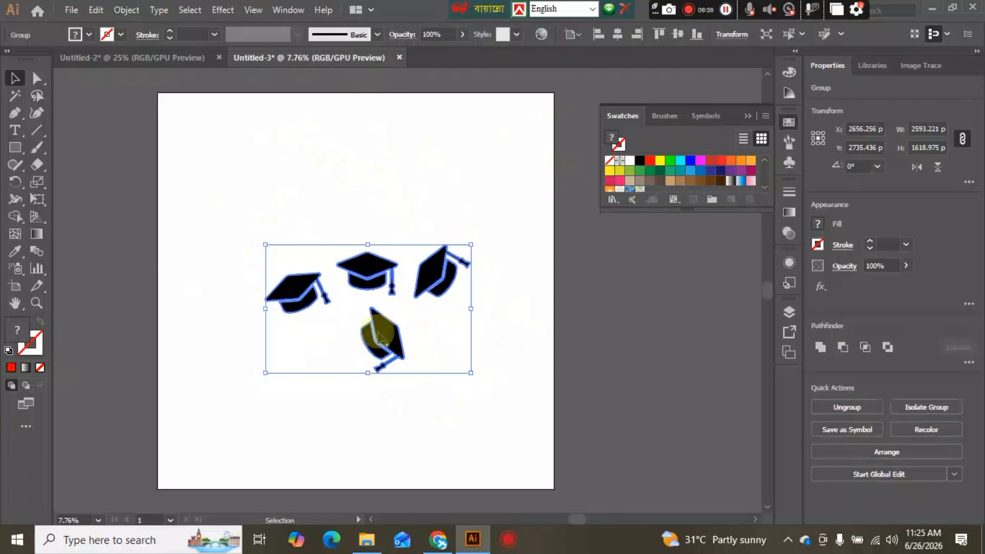
drag(378, 340, 365, 333)
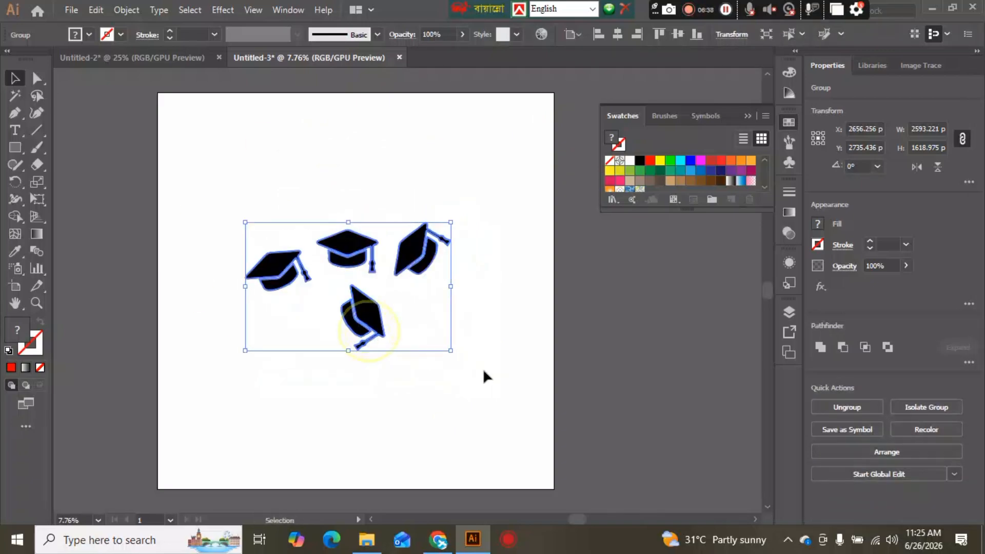
click(417, 218)
click(344, 254)
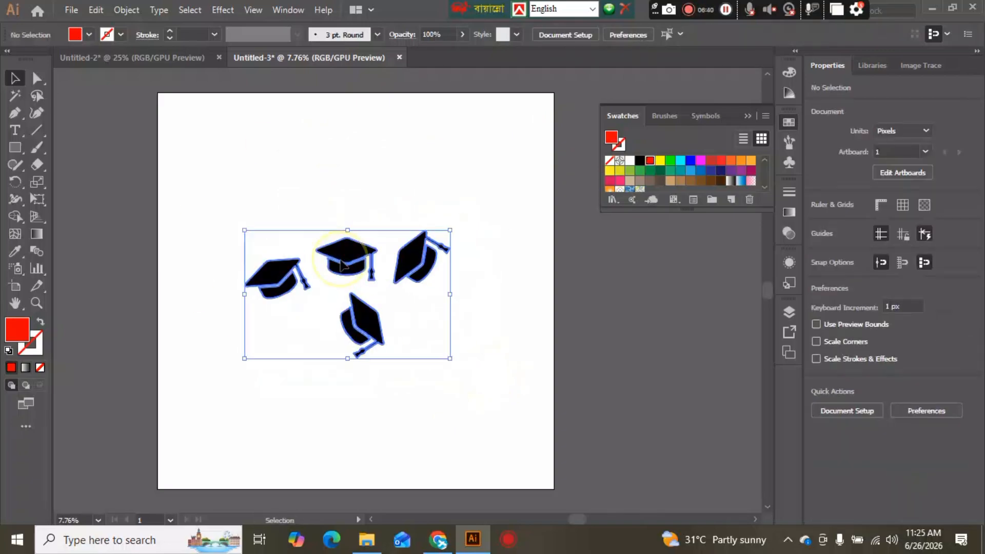
mouse_move(344, 257)
mouse_down()
mouse_move(350, 263)
mouse_move(350, 244)
mouse_up()
click(371, 185)
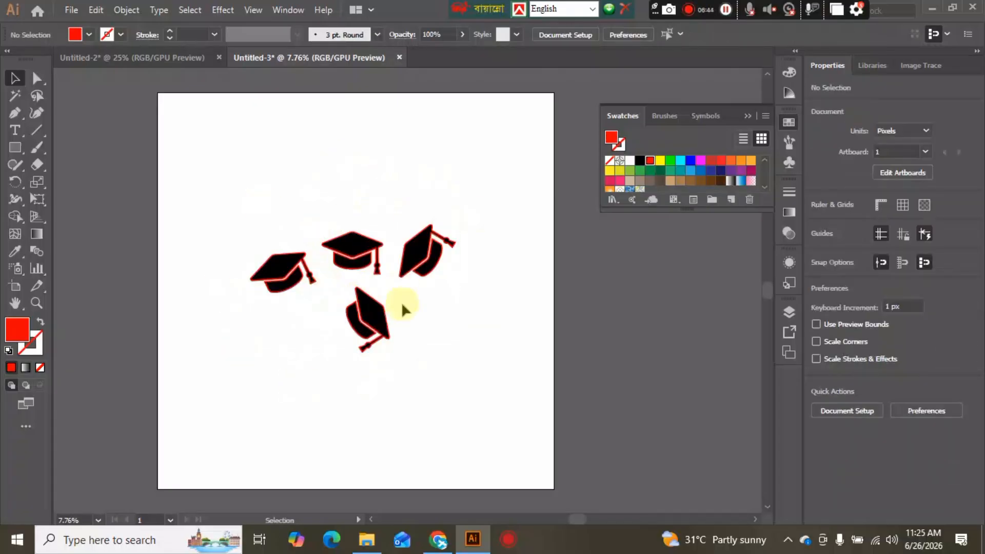
Make a new pattern from the grouped caps and dismiss the pattern notice
click(387, 336)
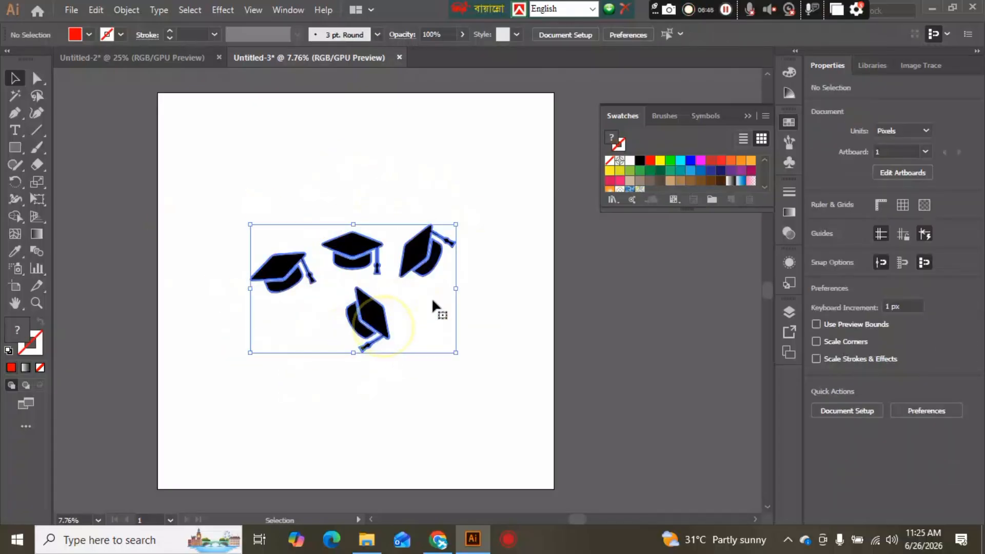
click(122, 11)
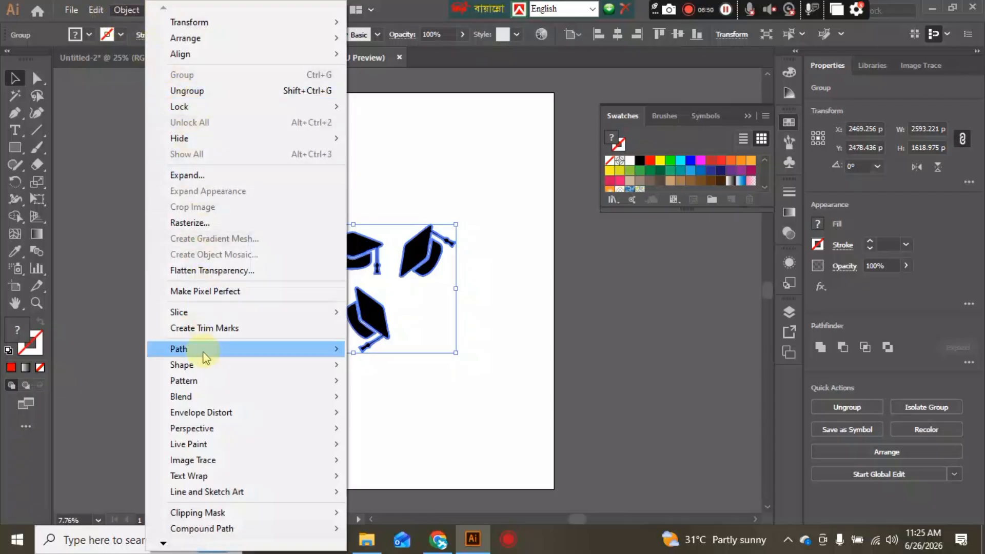
mouse_move(207, 363)
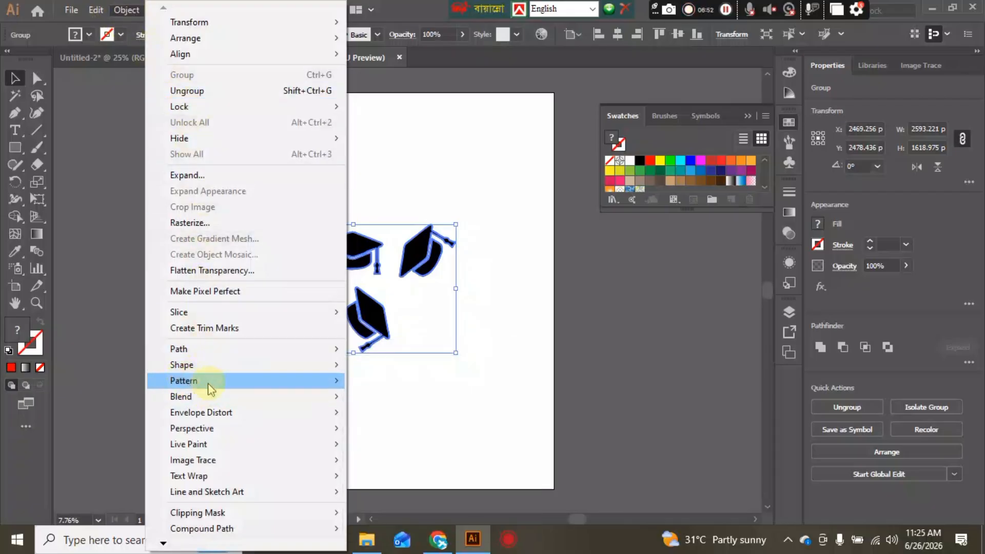
mouse_move(210, 390)
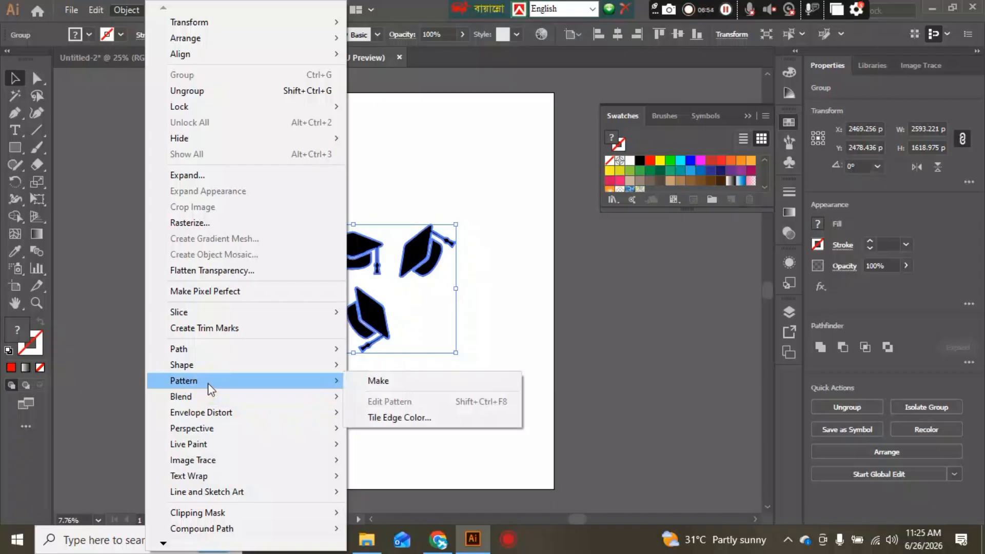
click(406, 383)
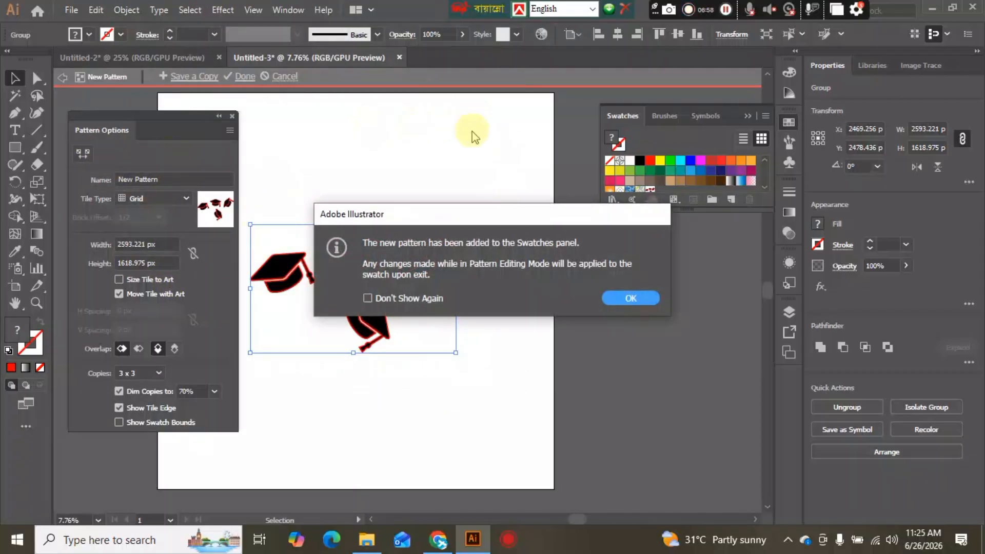
click(633, 298)
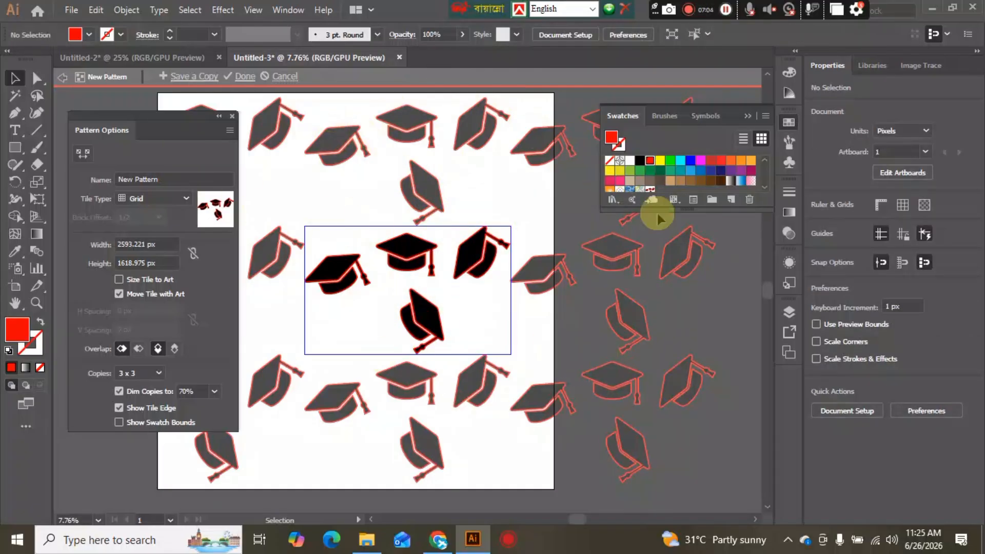
Try the Brick by Row and Brick by Column tile types on the new cap pattern
click(149, 197)
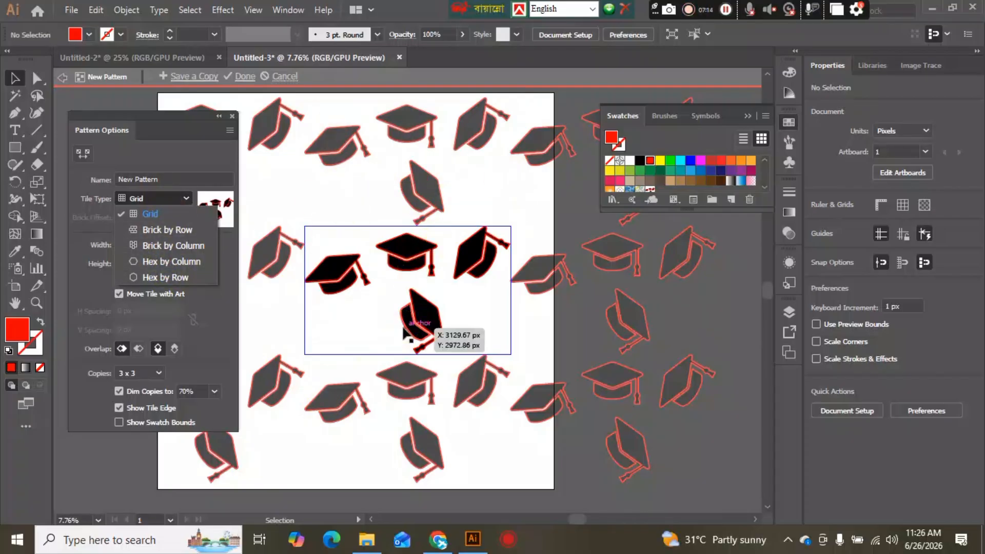
click(417, 296)
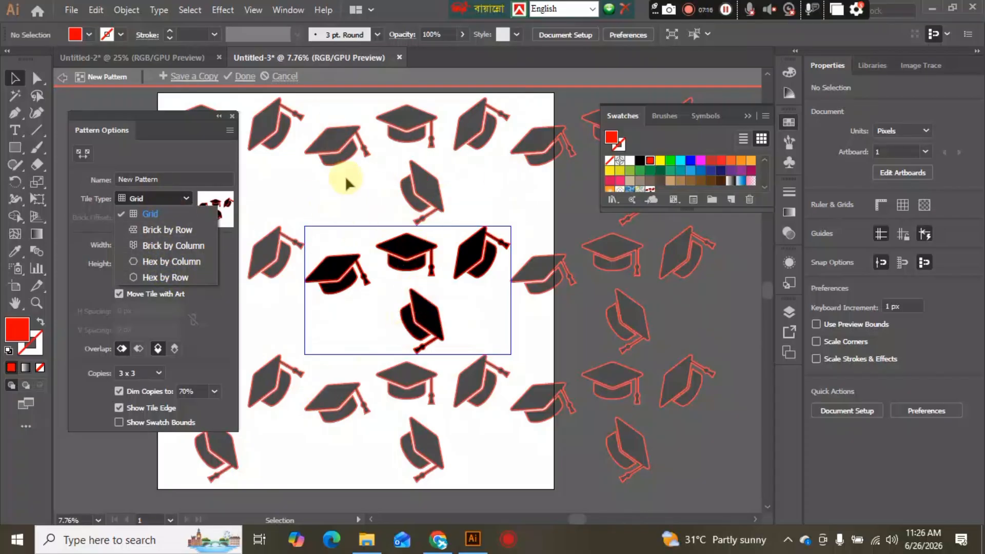
click(179, 231)
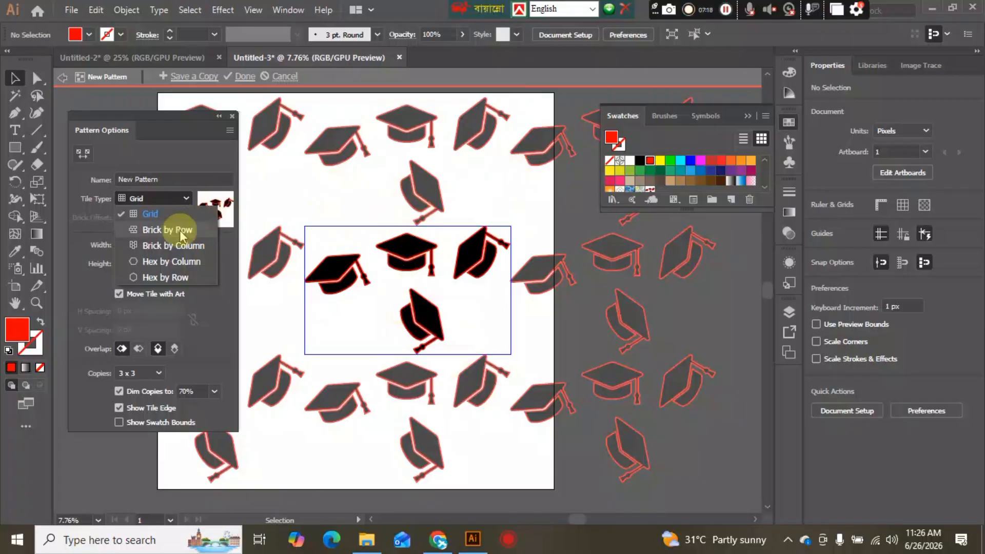
click(181, 234)
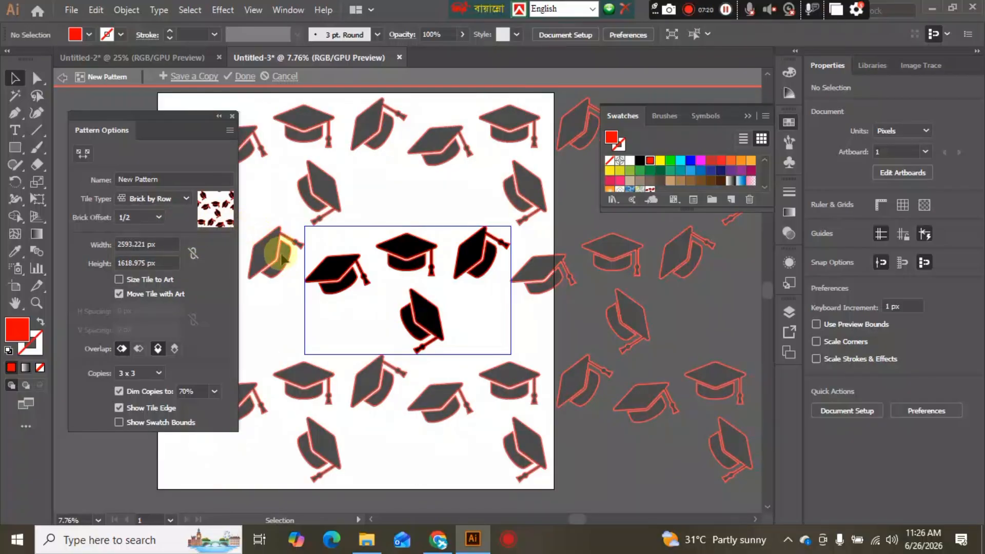
click(181, 199)
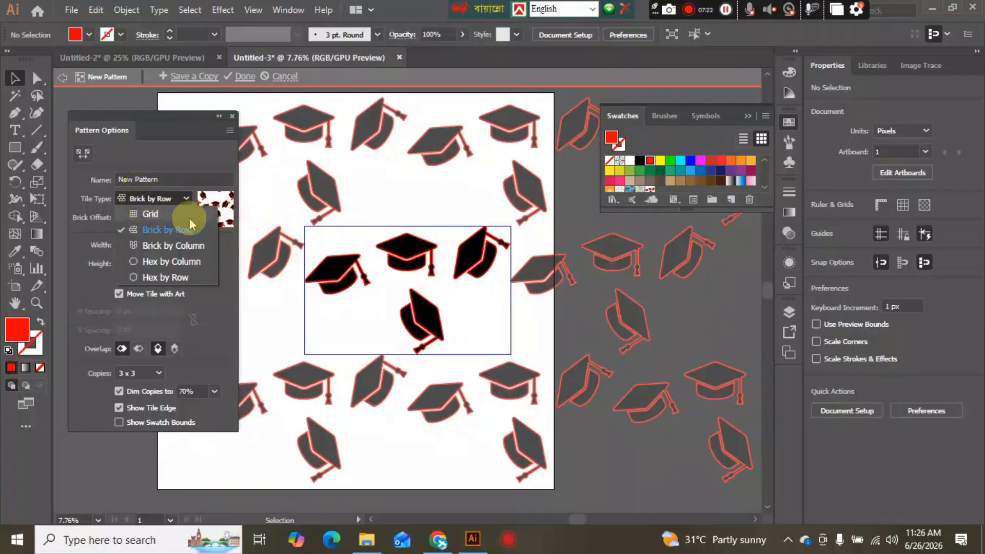
click(179, 246)
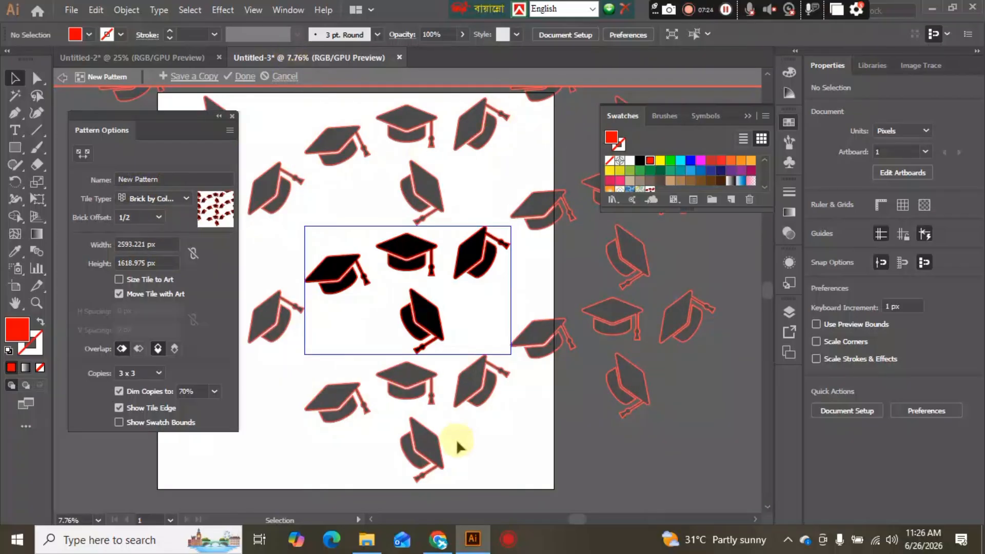
Try the Hex by Column tile type and return the pattern to Brick by Row
click(152, 201)
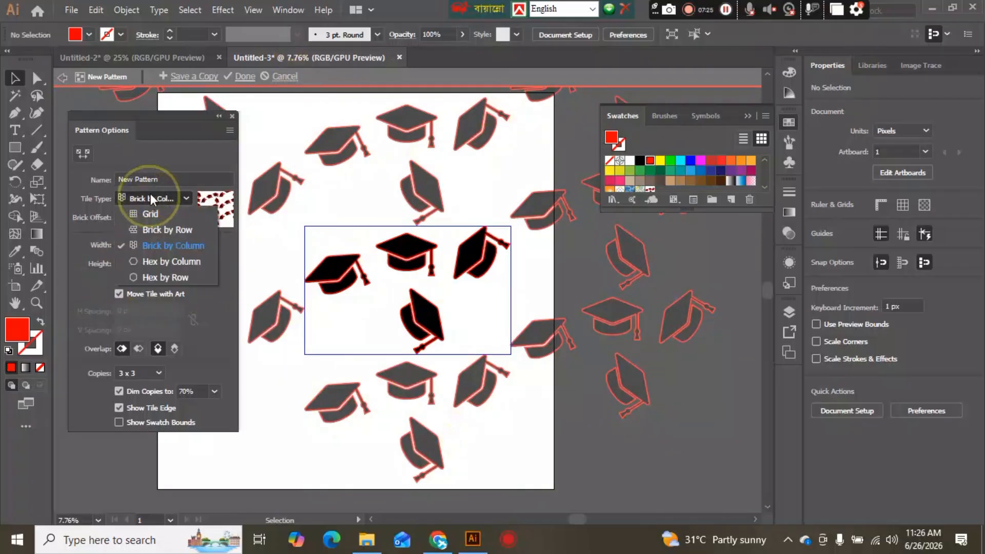
click(175, 262)
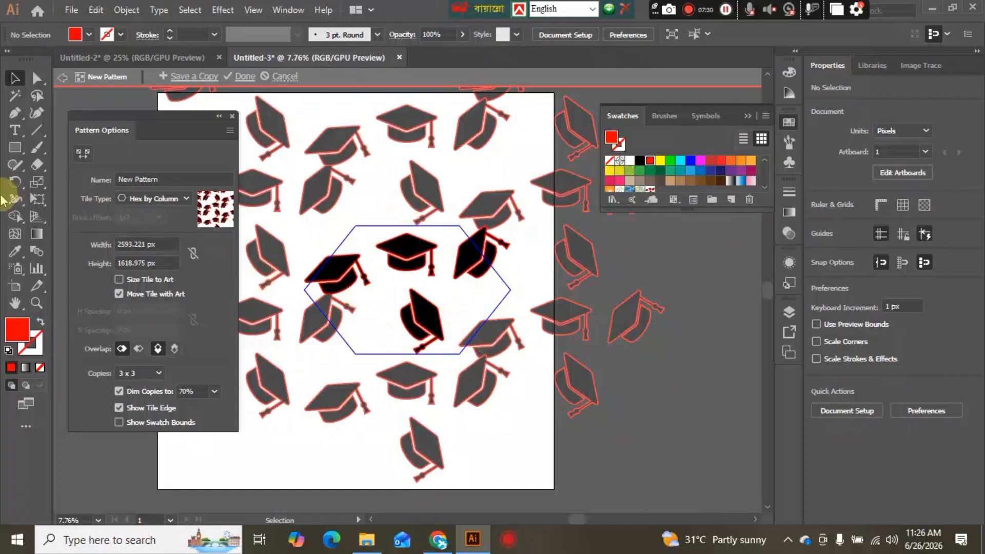
click(155, 198)
click(164, 230)
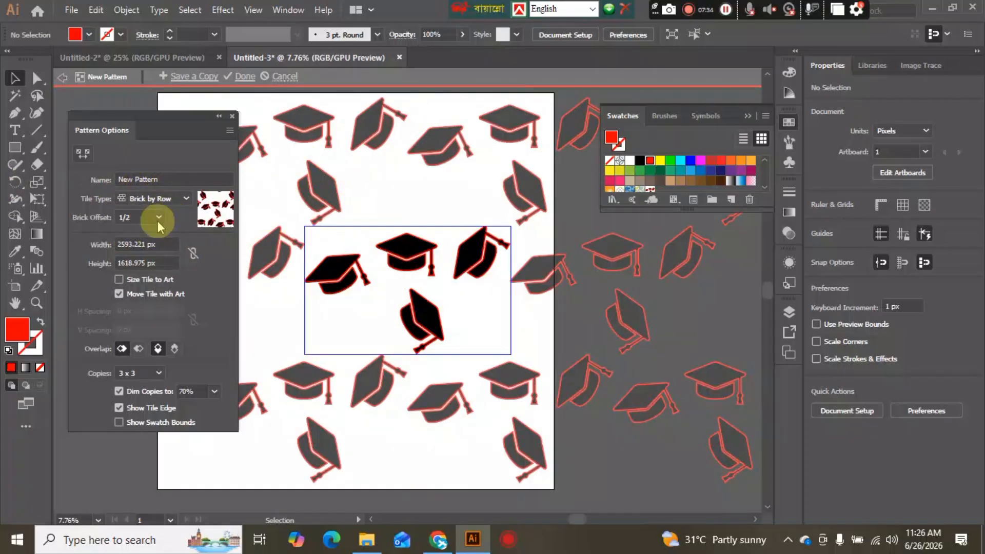
Switch the cap pattern's tile type to Brick by Column and try brick offsets of 3/4, 2/3 and 1/2
click(187, 199)
click(165, 246)
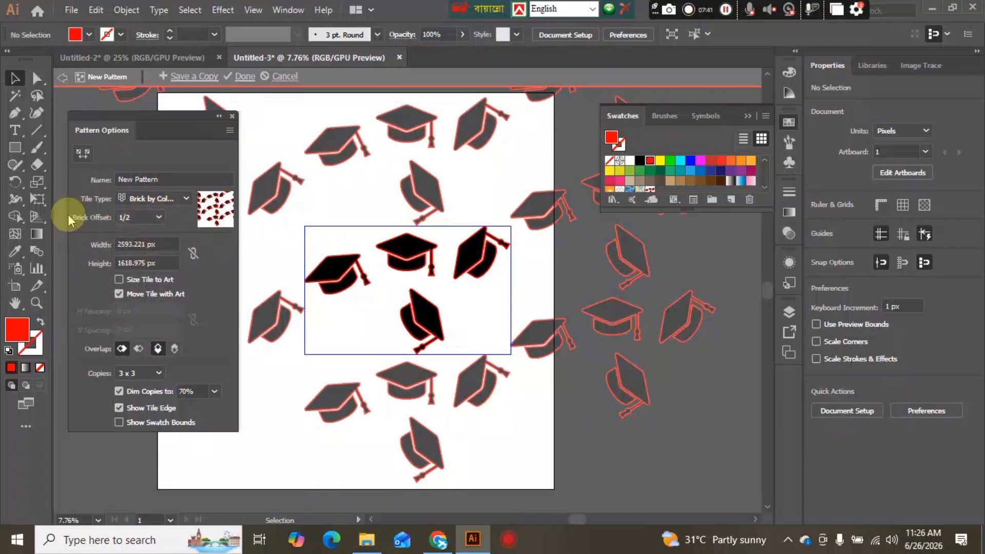
click(149, 217)
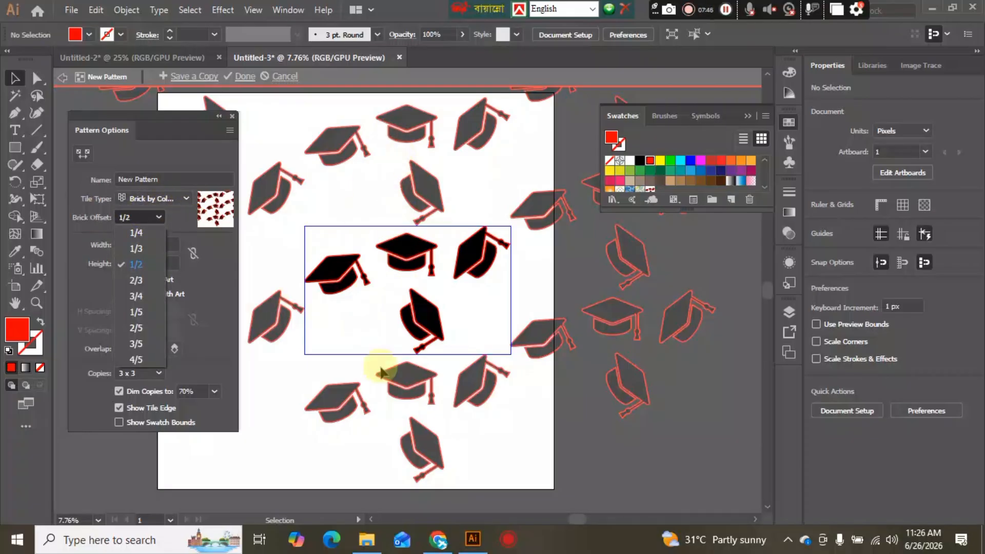
click(142, 297)
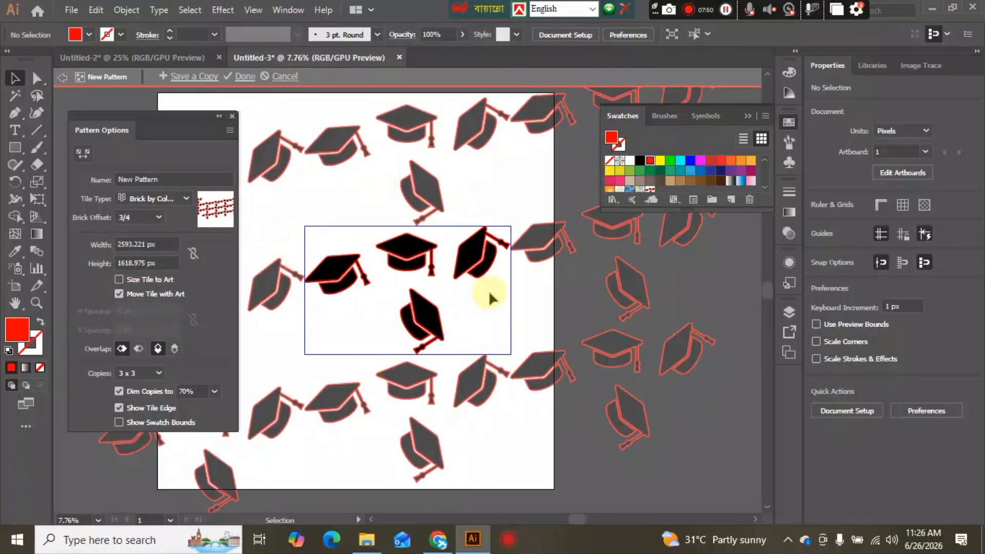
click(146, 221)
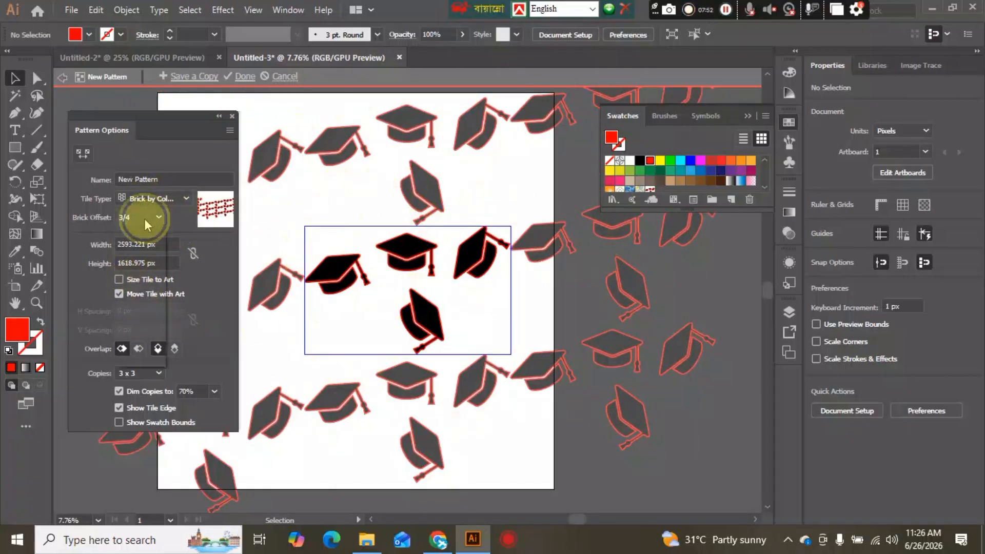
click(136, 266)
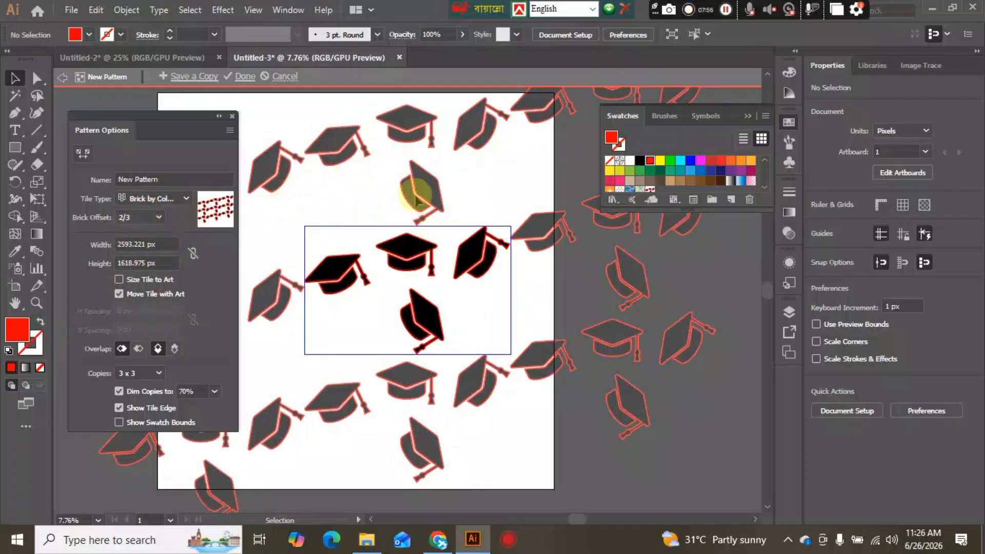
click(137, 224)
click(132, 257)
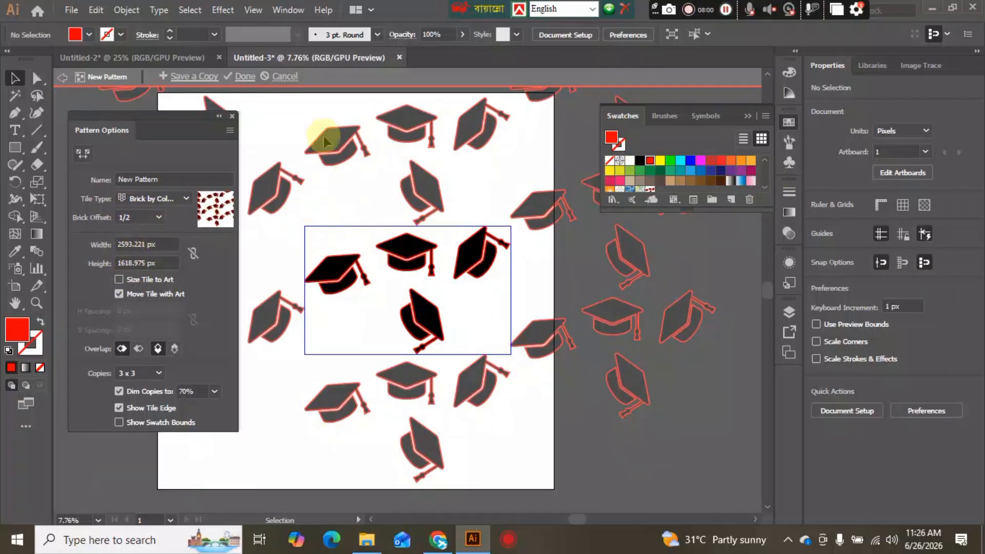
Try the 3/4 brick offset once more, then restore 1/2 and return the tile type to Brick by Row
click(139, 225)
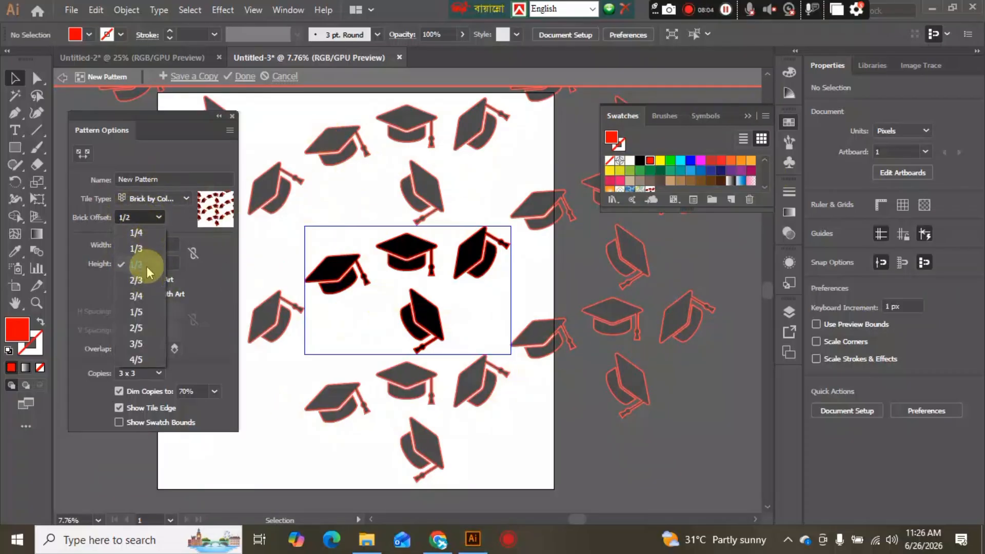
click(136, 296)
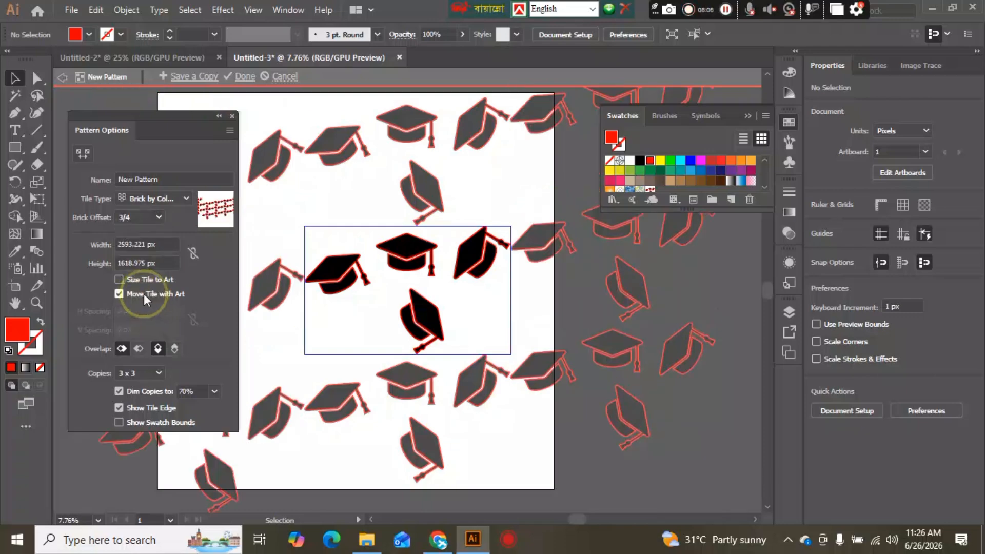
click(136, 216)
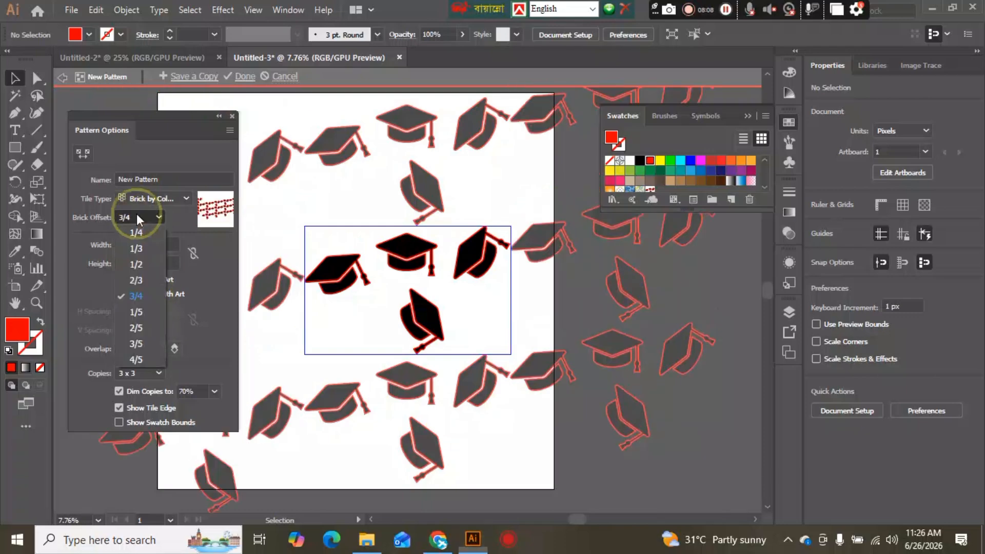
click(136, 265)
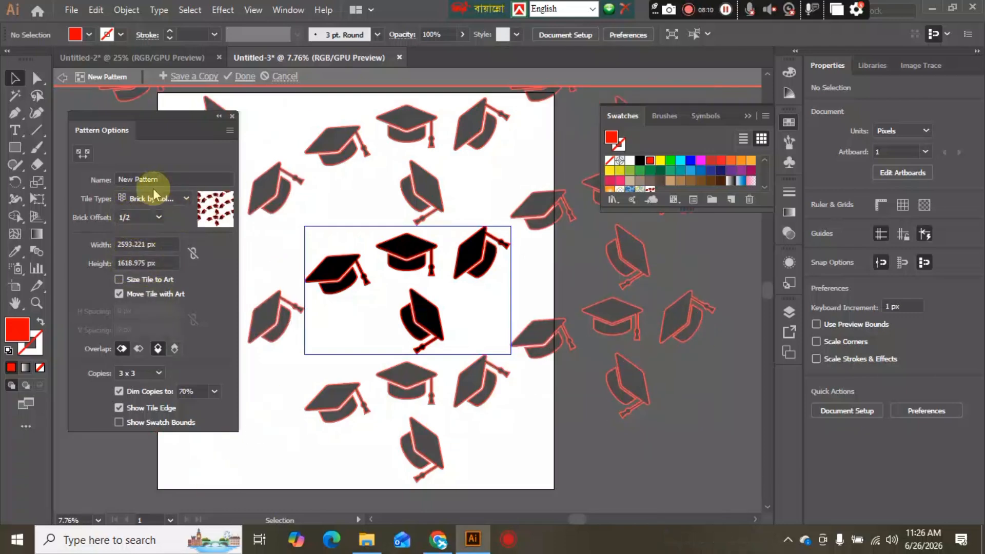
click(167, 204)
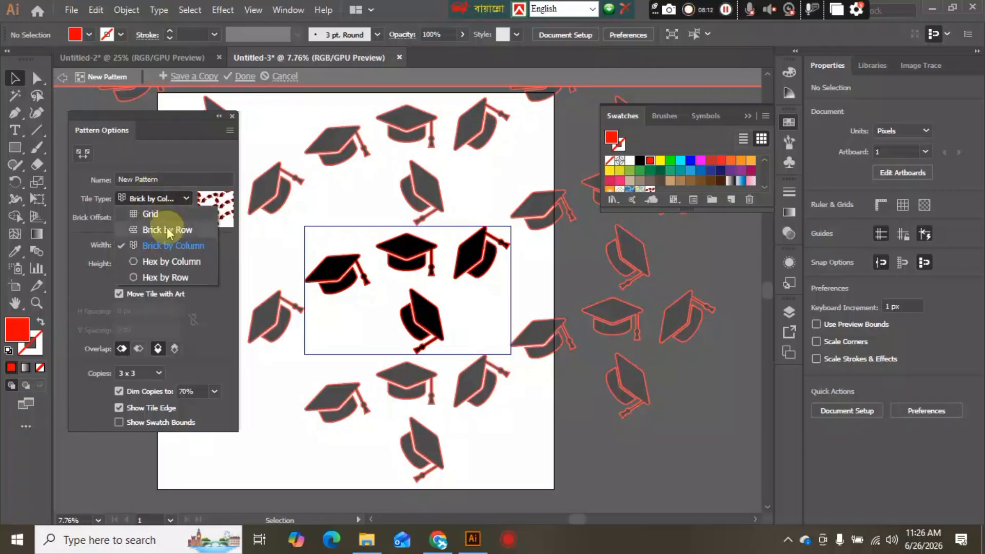
click(179, 230)
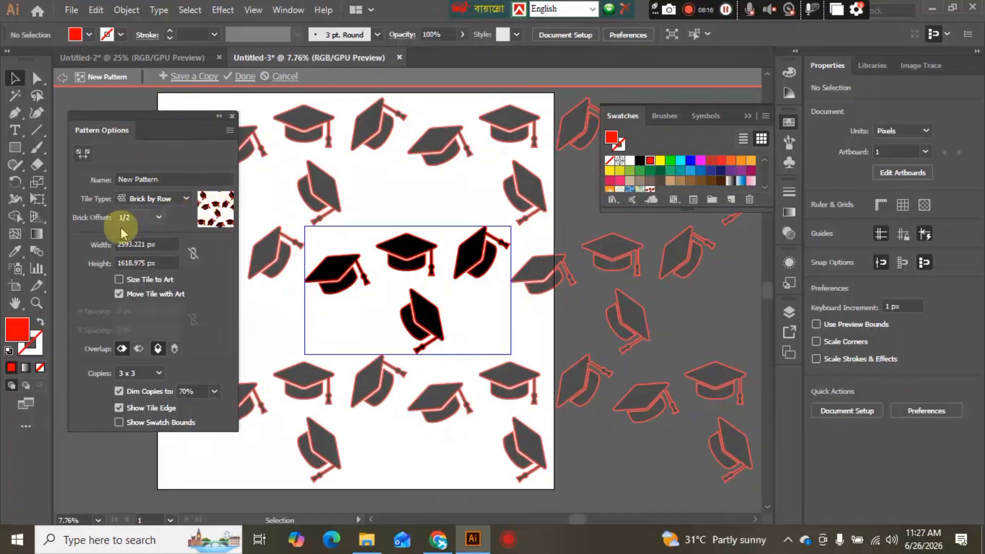
Try a 2/3 brick offset on the Brick by Row pattern and set it back to 1/2
click(137, 218)
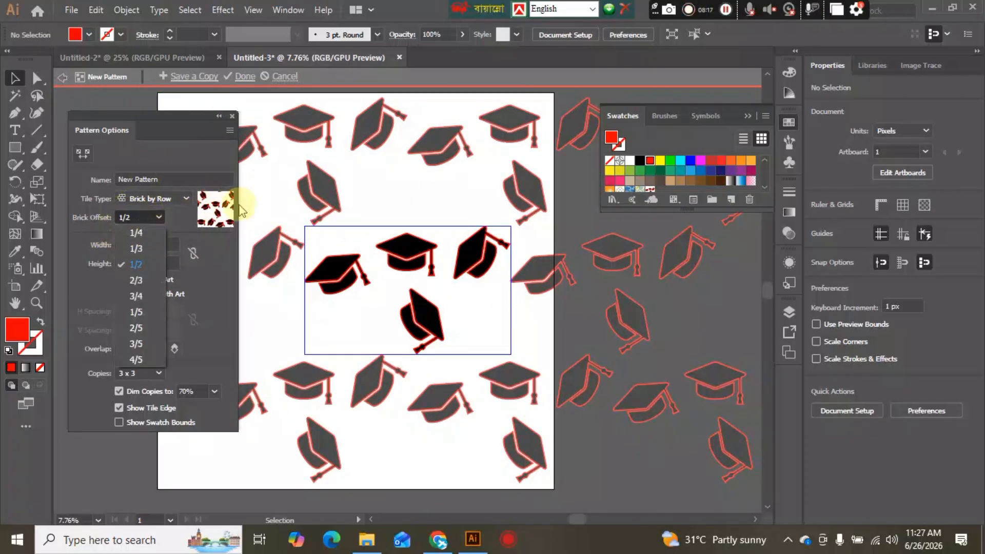
click(136, 281)
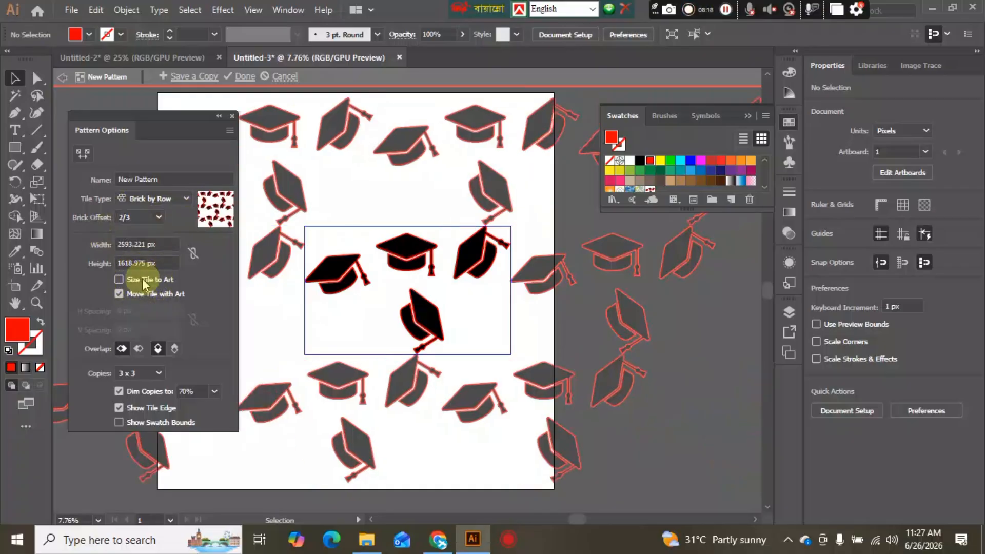
click(137, 218)
click(136, 230)
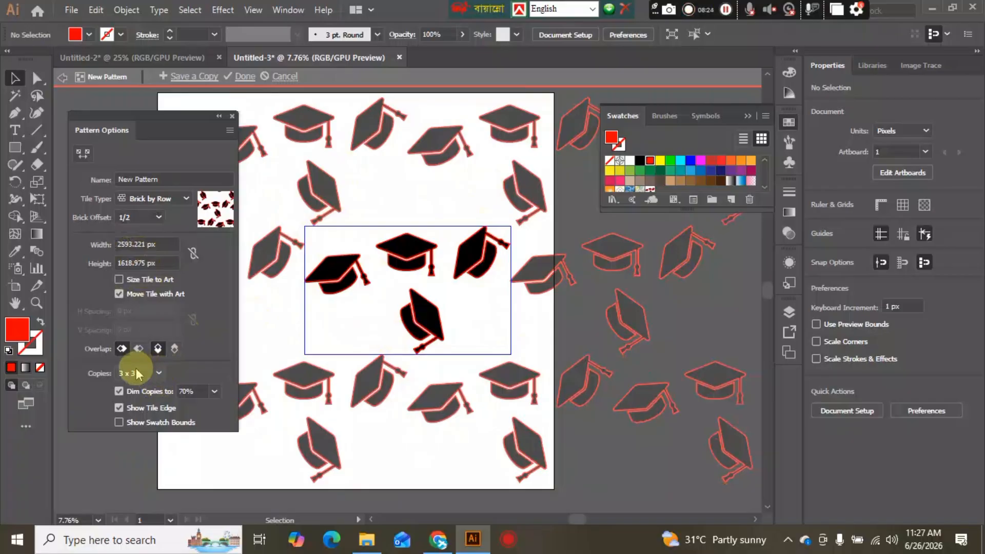
Set the pattern preview to 5 x 5 copies and finish editing the pattern
click(160, 378)
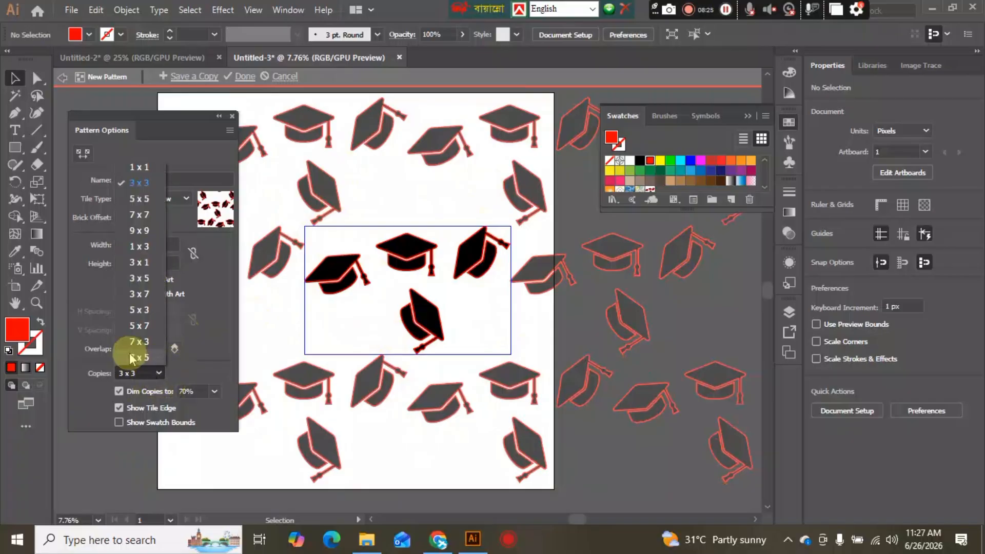
click(147, 204)
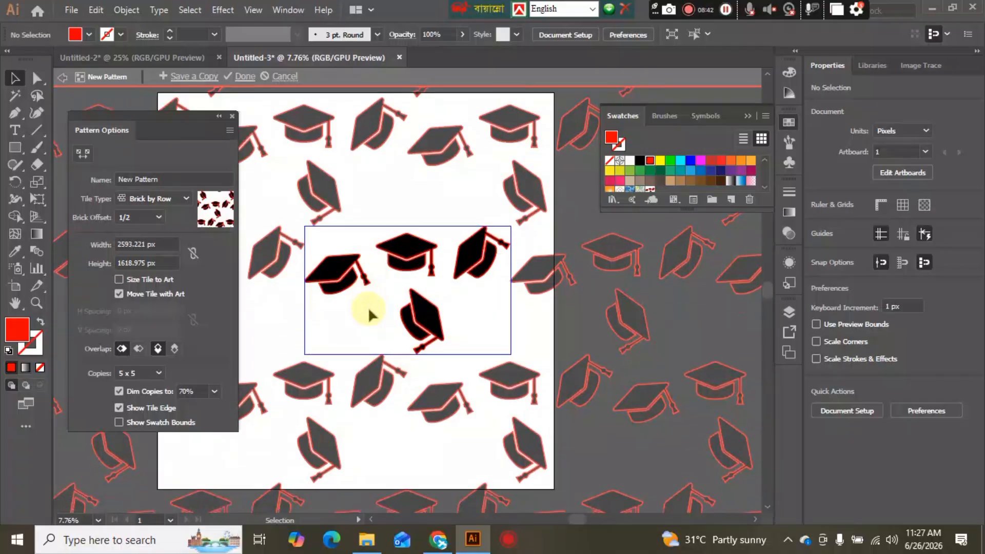
click(245, 77)
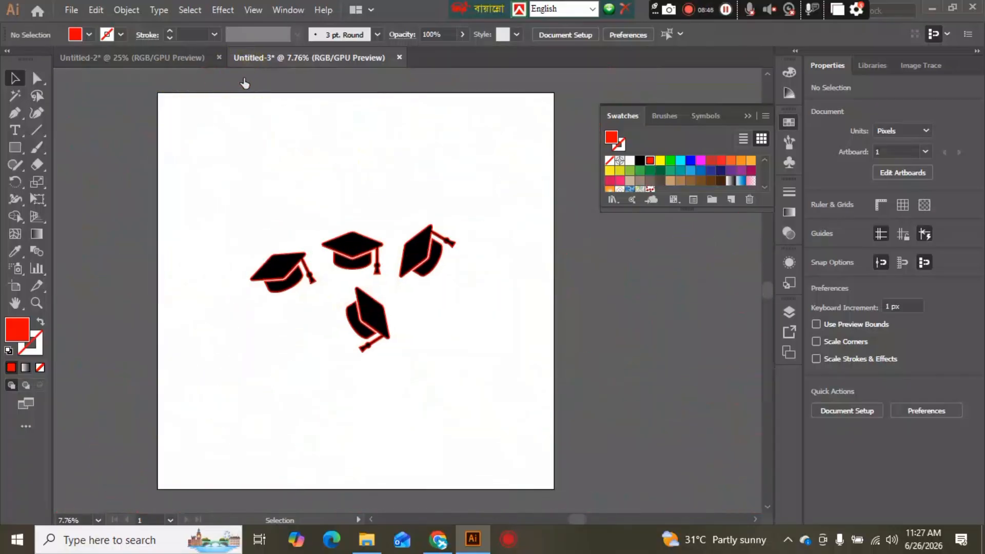
Delete the original group of four caps from the artboard
drag(246, 195, 477, 398)
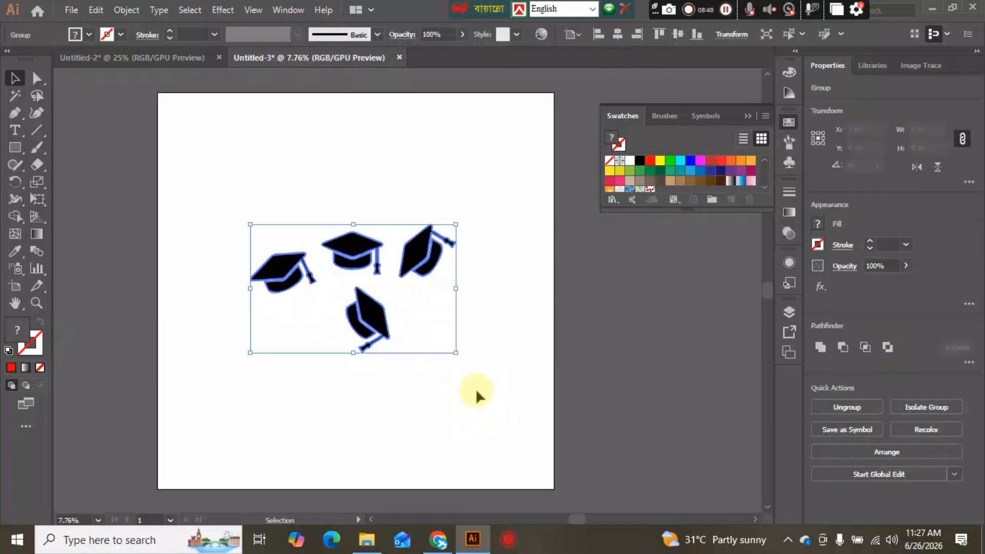
key(Delete)
click(485, 392)
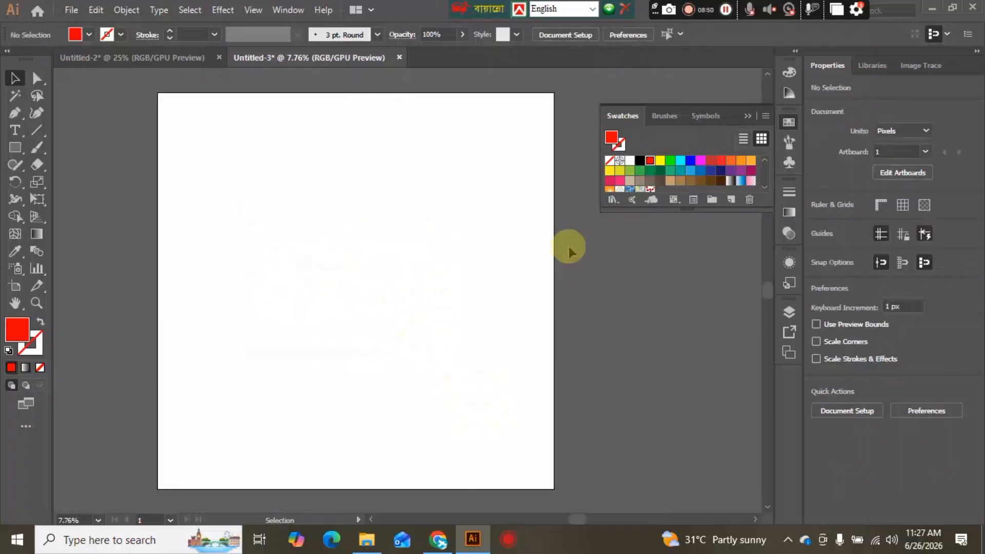
Create a rectangle 5000 px wide and 5000 px high with the Rectangle tool
scroll(645, 175, down, 3)
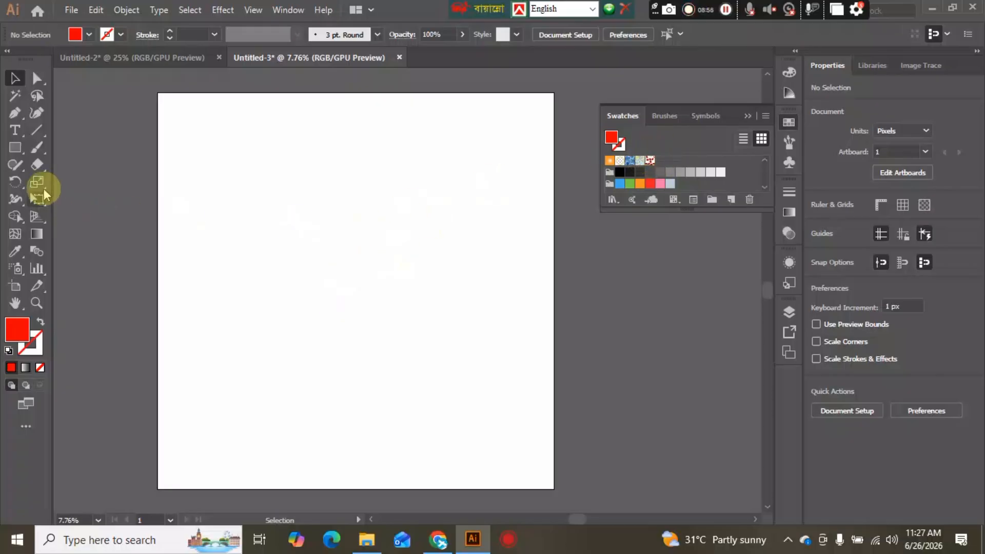
scroll(233, 250, up, 2)
scroll(246, 254, down, 3)
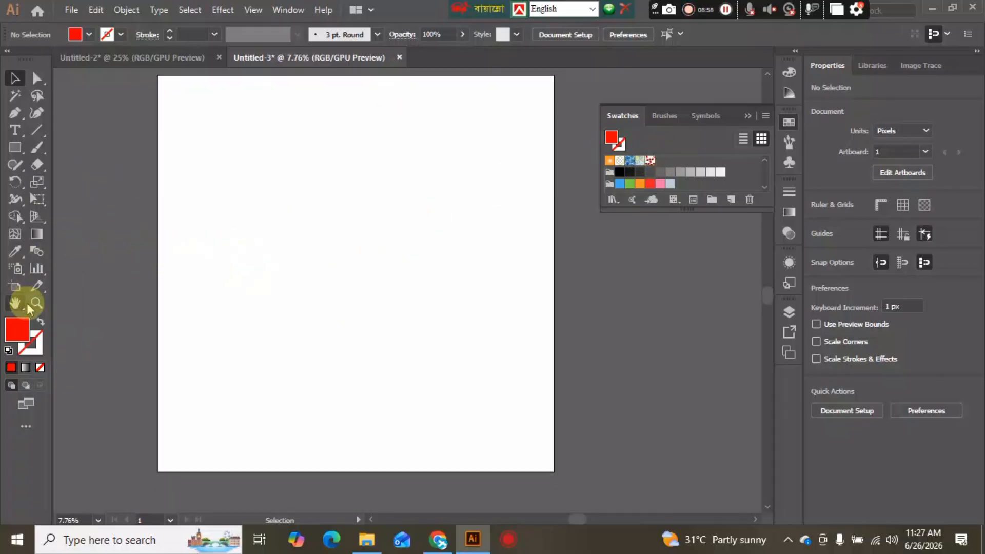
click(15, 147)
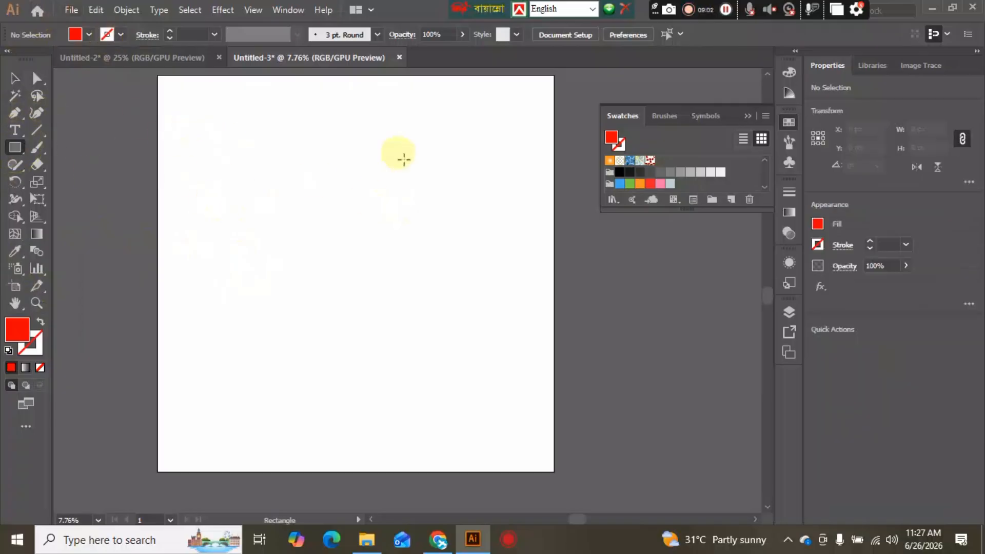
scroll(299, 264, up, 1)
scroll(307, 269, down, 1)
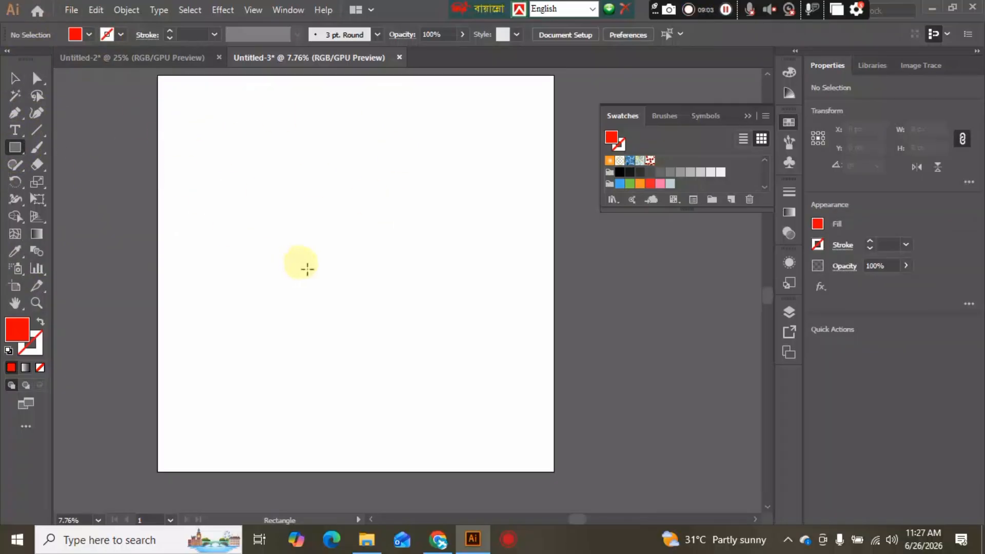
click(345, 233)
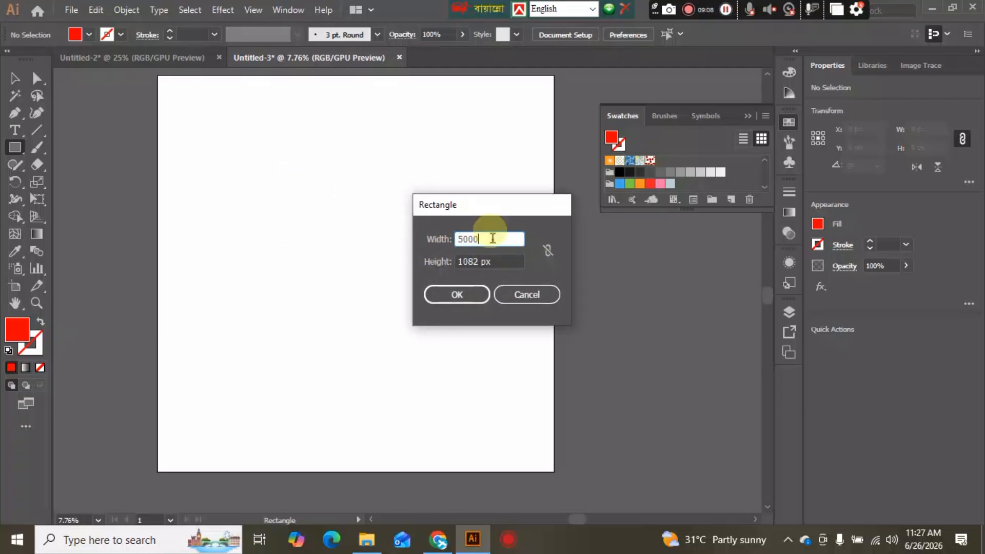
key(Tab)
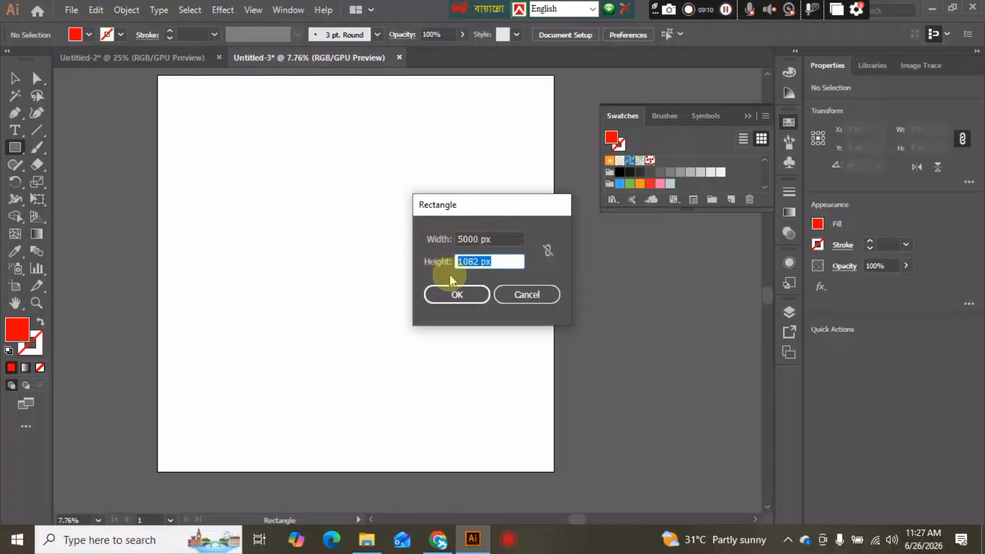
text(5000)
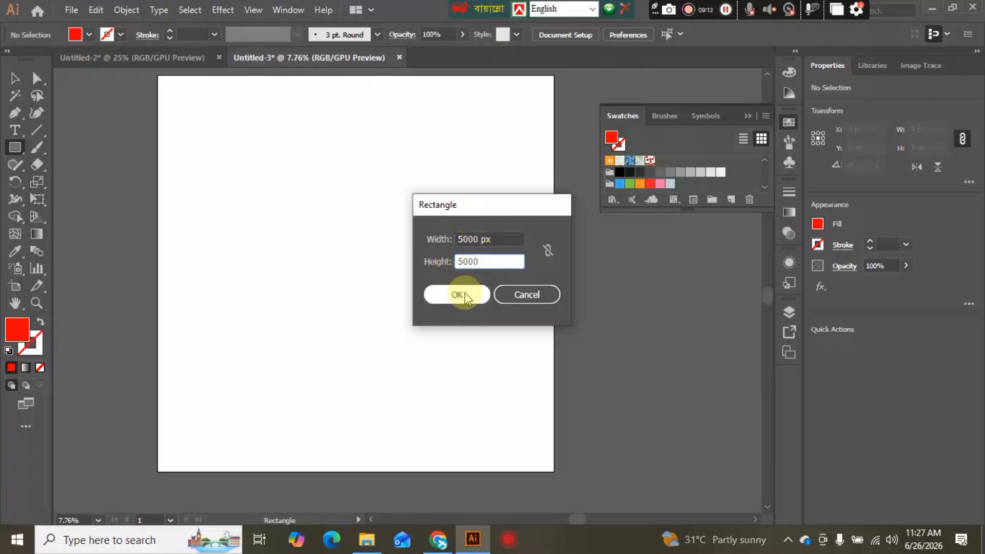
click(459, 294)
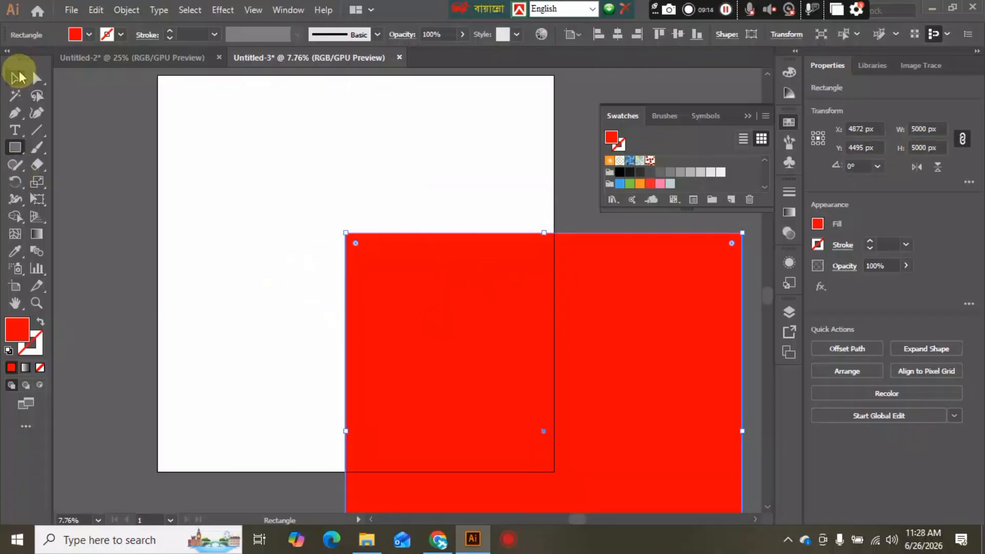
Move the red square over the artboard and centre it using Align to Artboard
click(15, 82)
drag(503, 319, 290, 230)
click(571, 34)
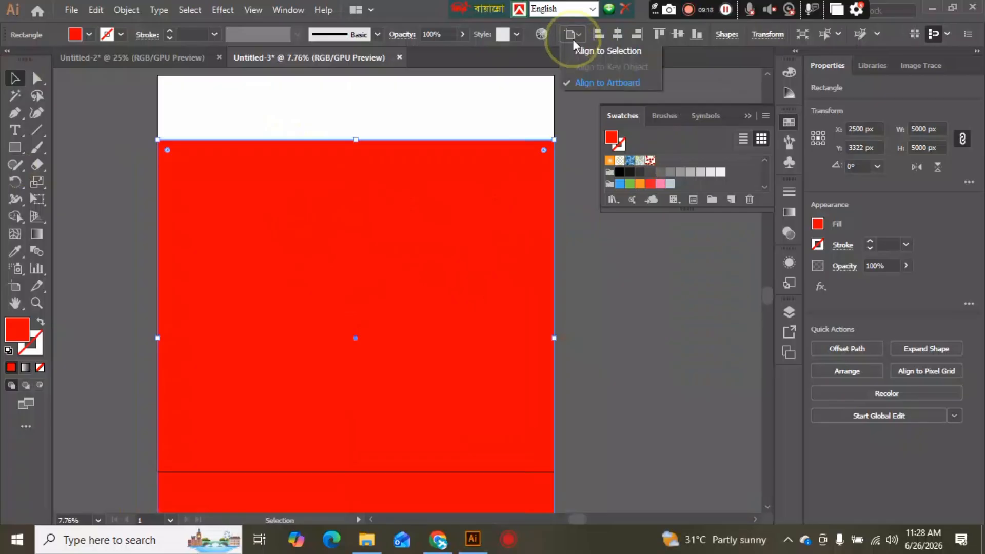
click(617, 85)
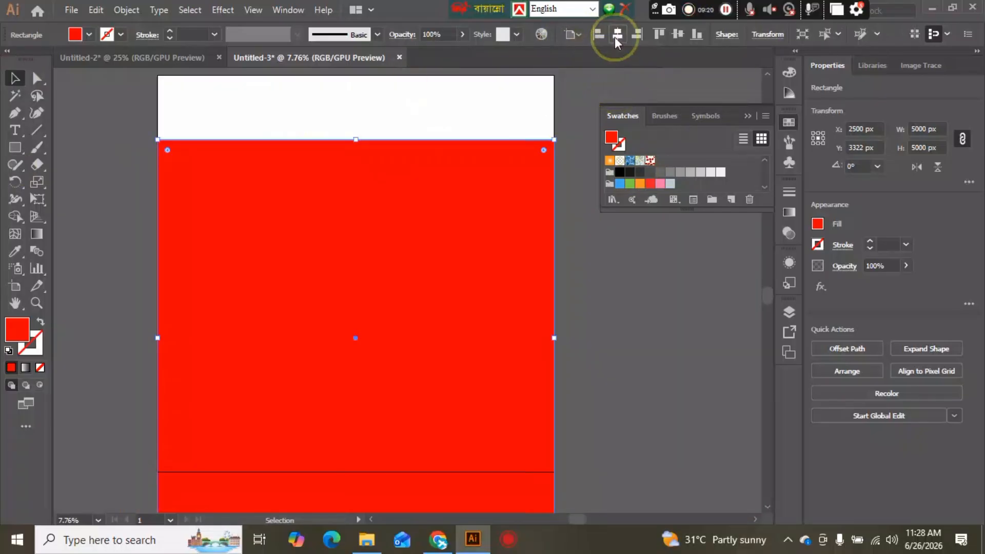
click(676, 38)
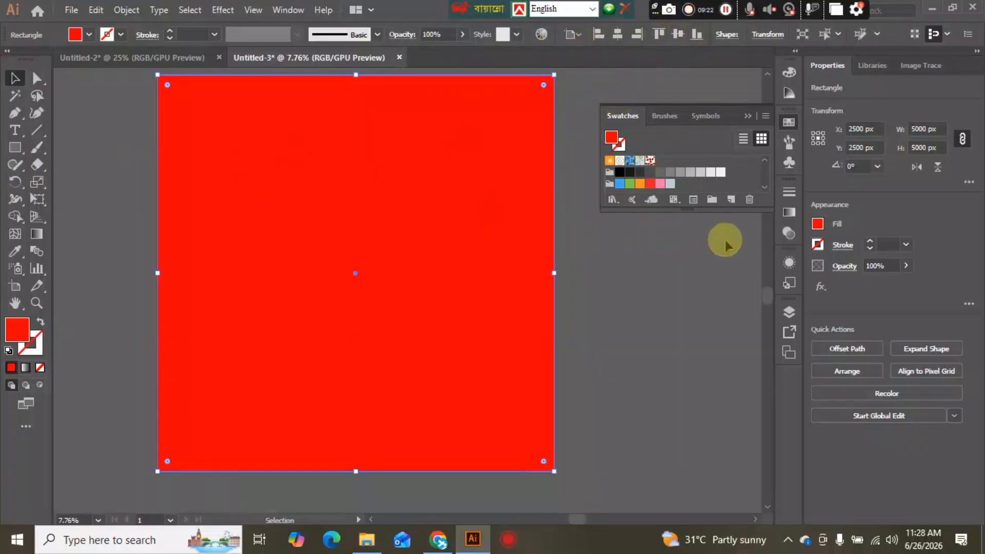
Replace the square's red fill with the New Pattern graduation cap swatch
click(818, 224)
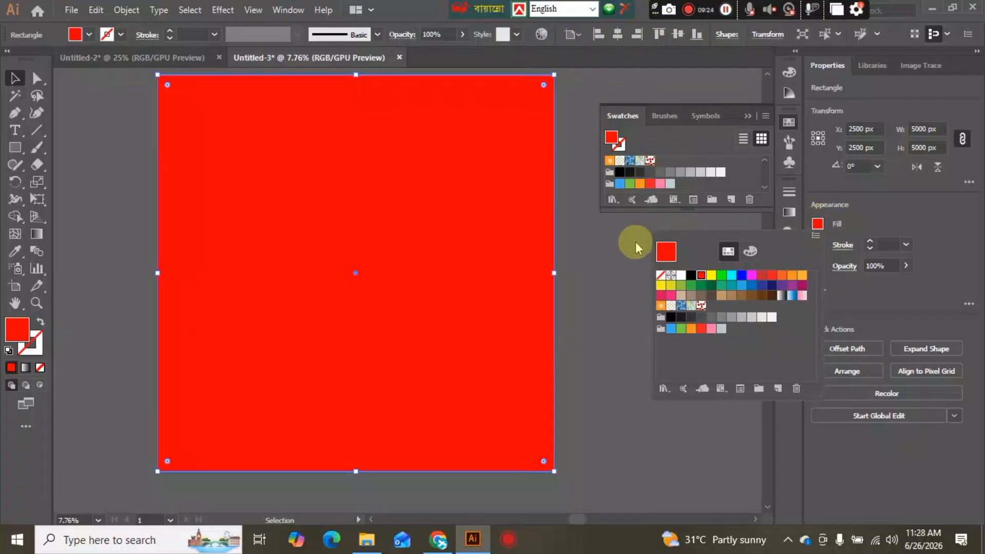
click(661, 276)
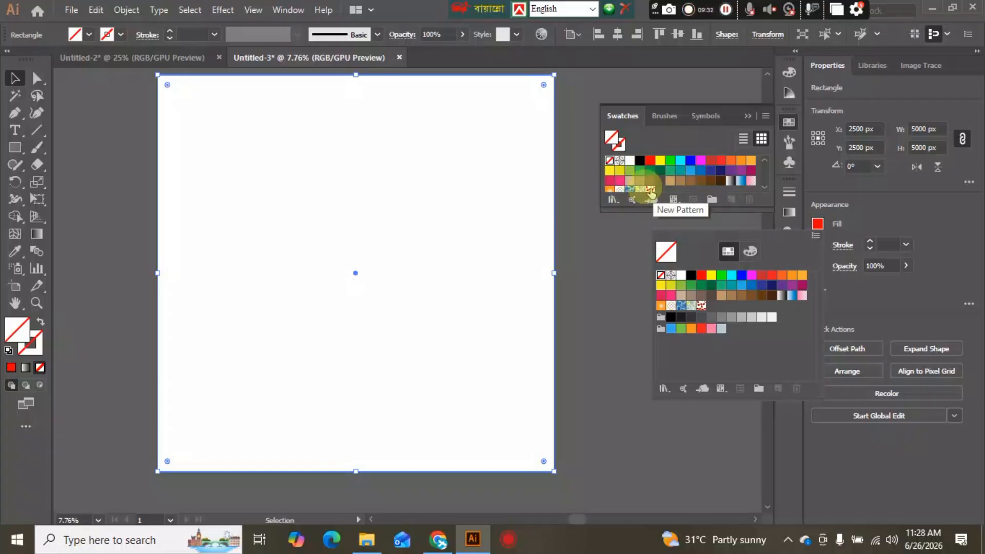
click(651, 182)
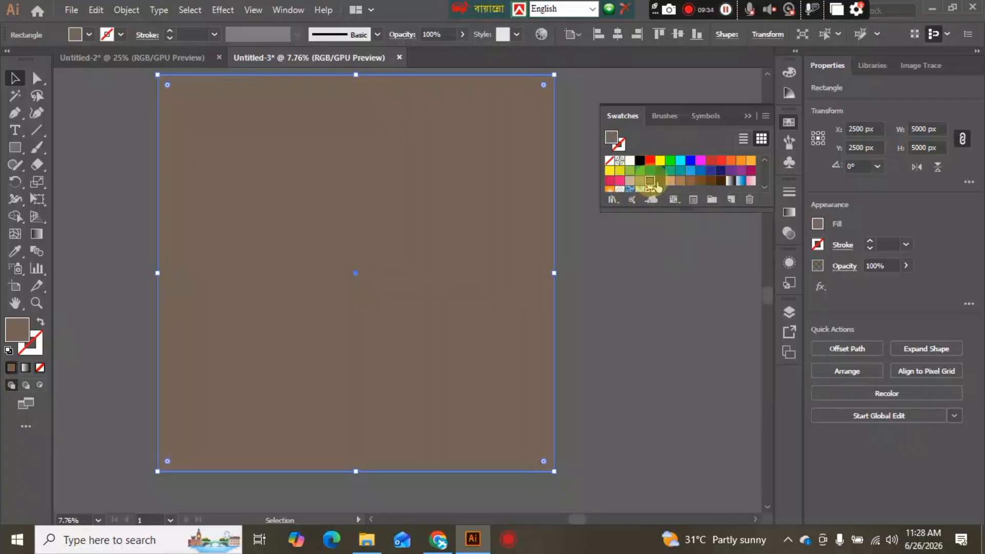
scroll(657, 185, down, 2)
click(650, 161)
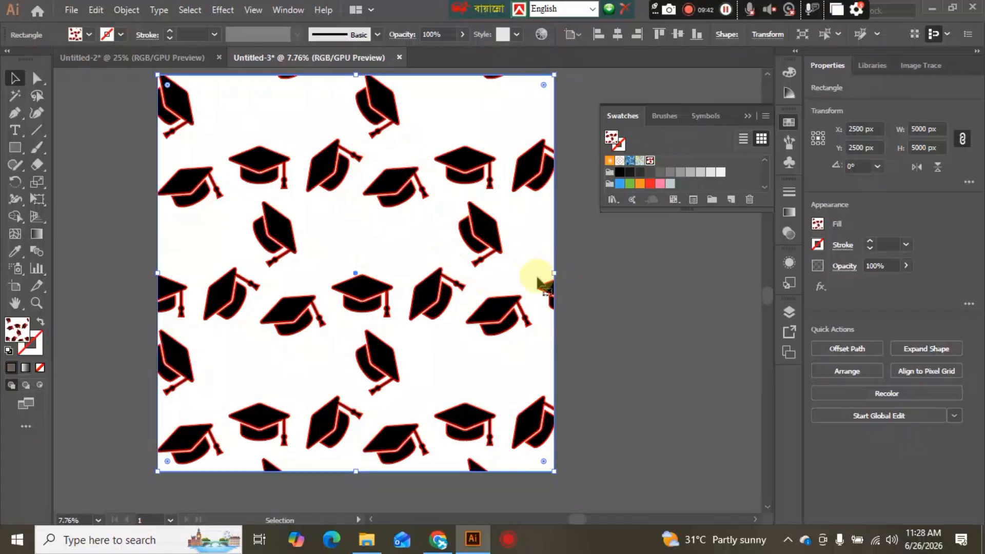
Stretch the pattern-filled rectangle past the artboard's edges to about 7500 px wide and 5973 px high
drag(429, 280, 356, 281)
drag(557, 269, 689, 269)
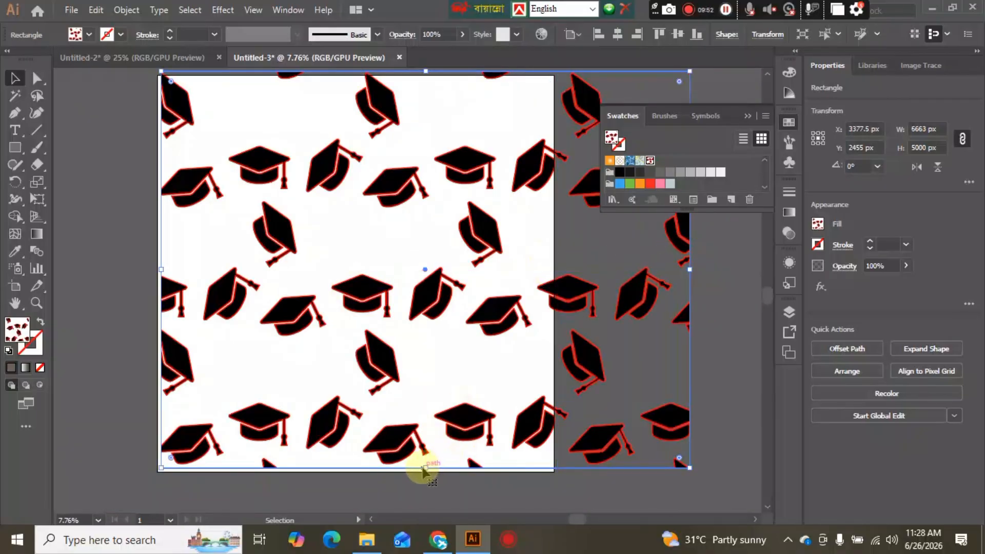
drag(426, 468, 425, 507)
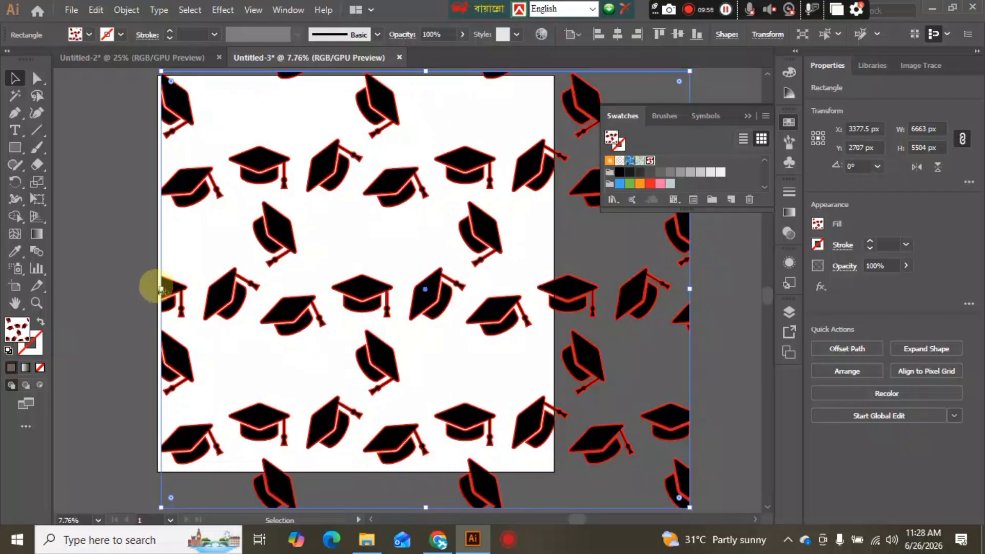
drag(161, 289, 95, 289)
scroll(338, 215, up, 3)
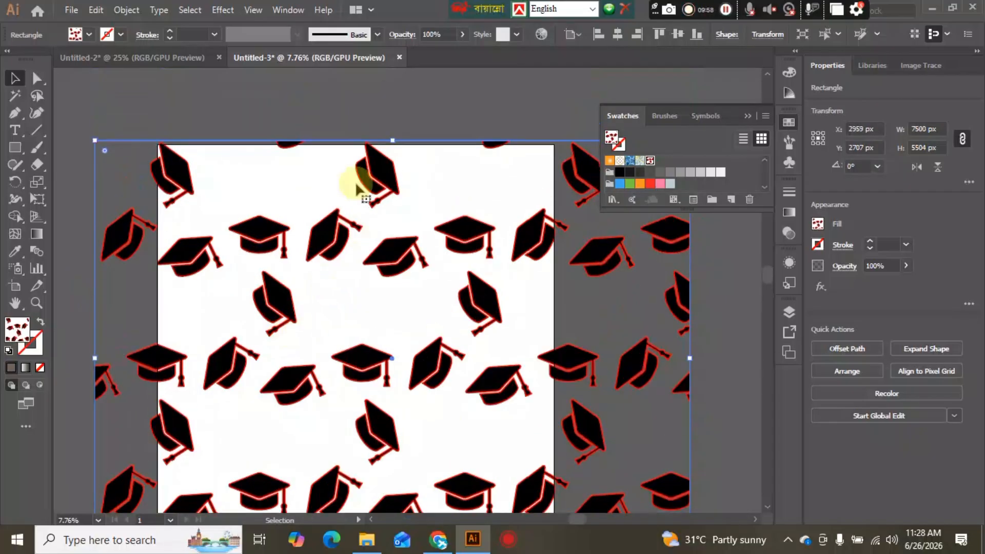
drag(392, 140, 393, 102)
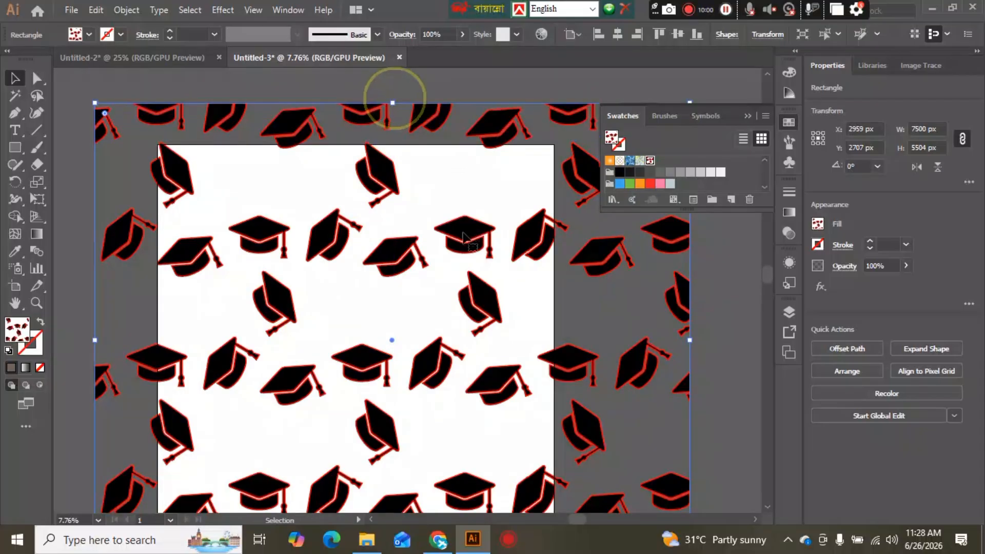
scroll(439, 314, down, 4)
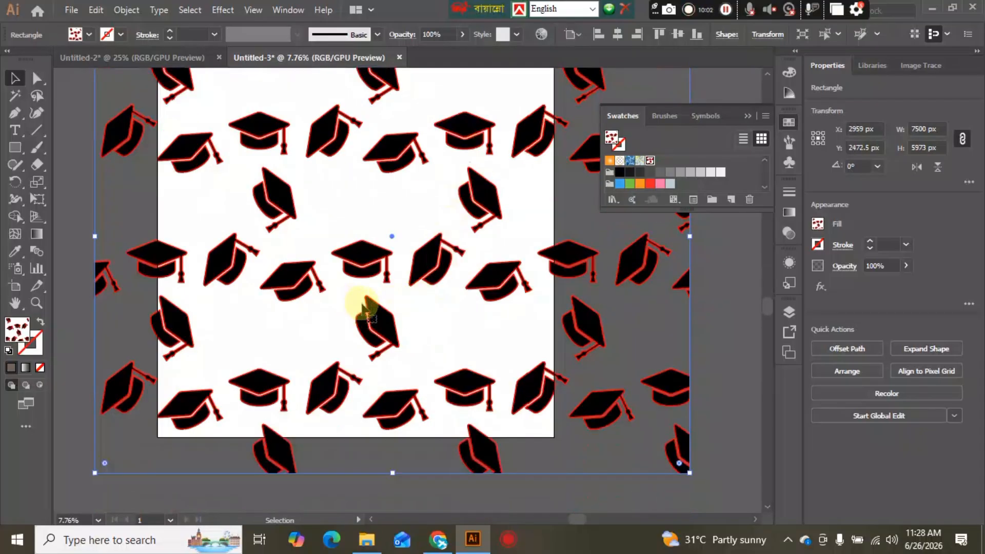
Undo the stretching of the pattern-filled rectangle on all sides
key(ctrl+z)
key(ctrl+z)
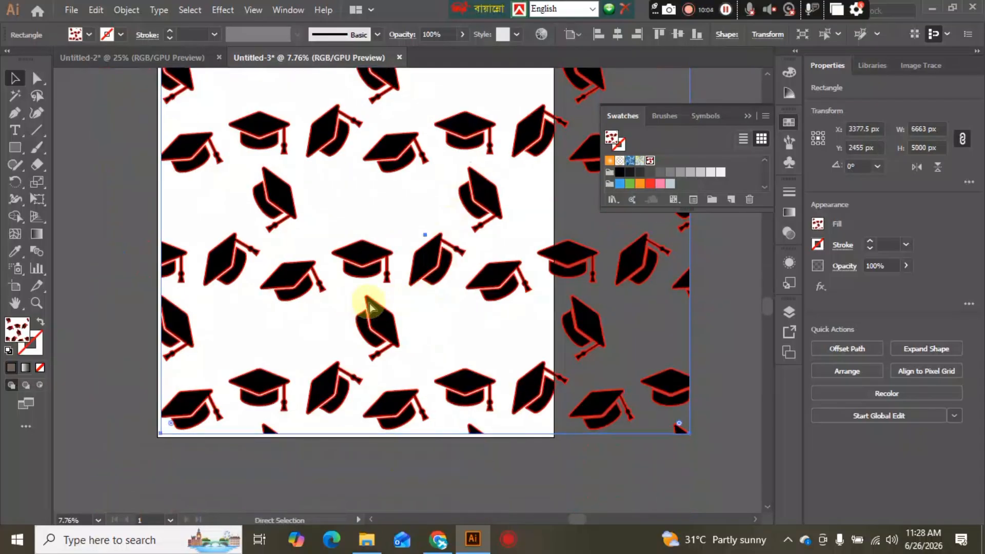
key(ctrl+z)
scroll(308, 292, up, 2)
scroll(334, 241, up, 2)
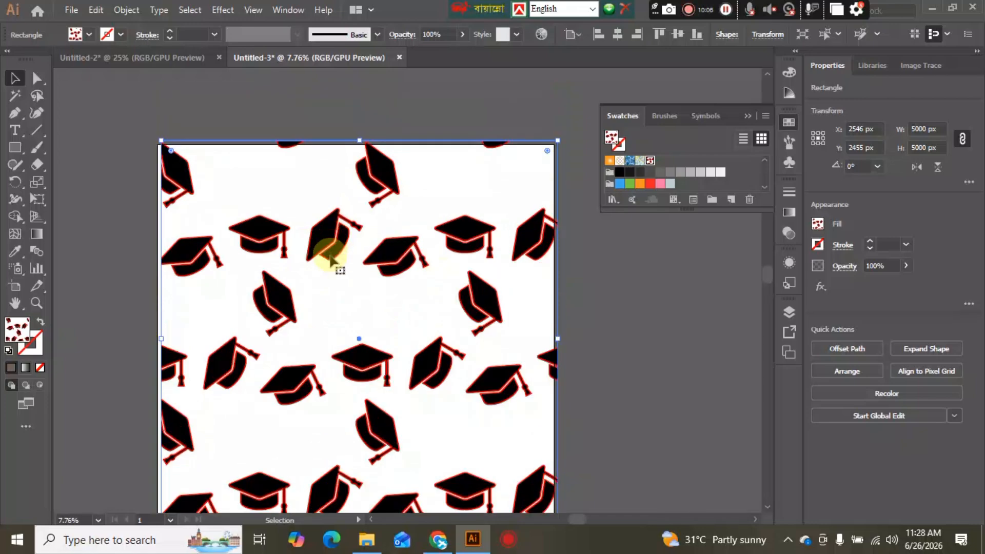
scroll(513, 325, down, 3)
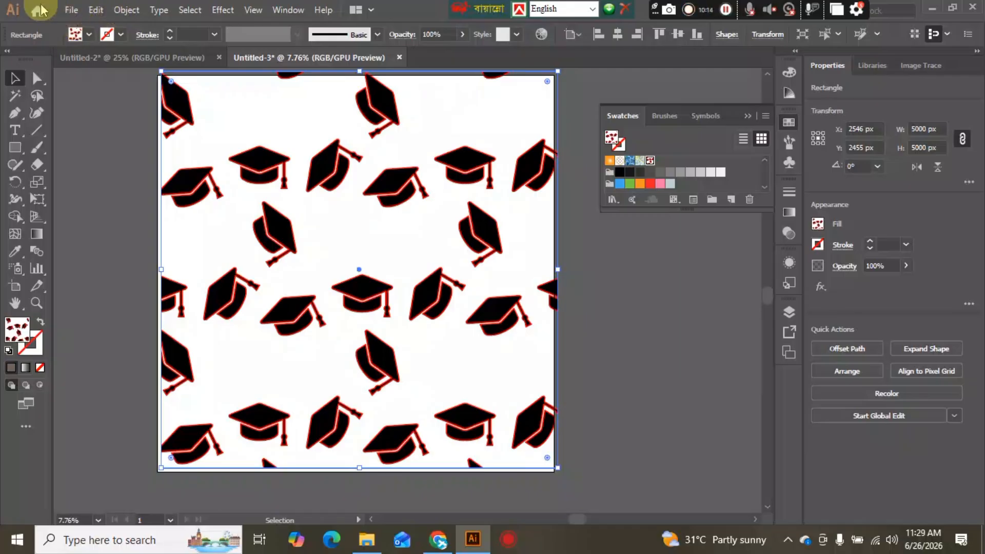
Switch to the Untitled-2 document and delete the white background behind the eight flower and leaf icons
click(159, 57)
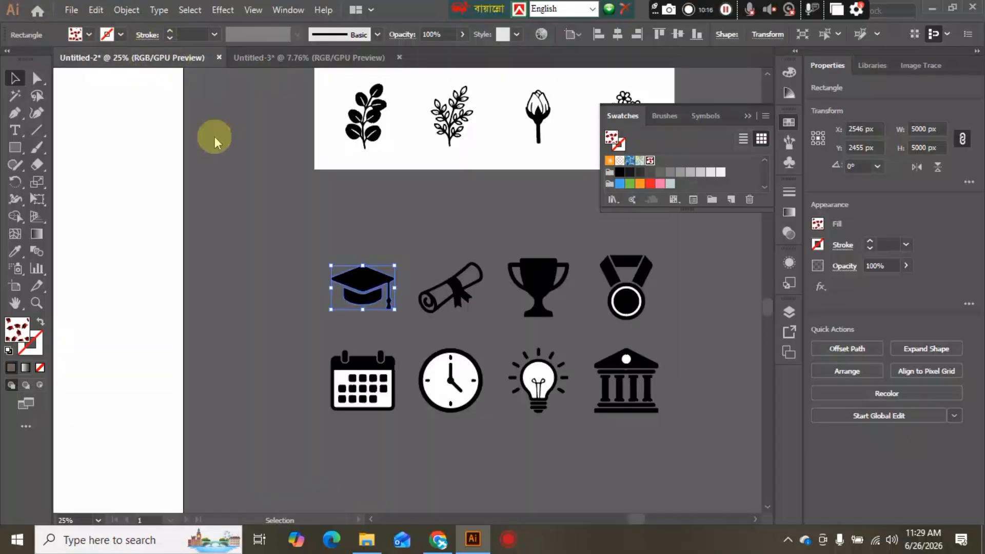
scroll(562, 232, up, 5)
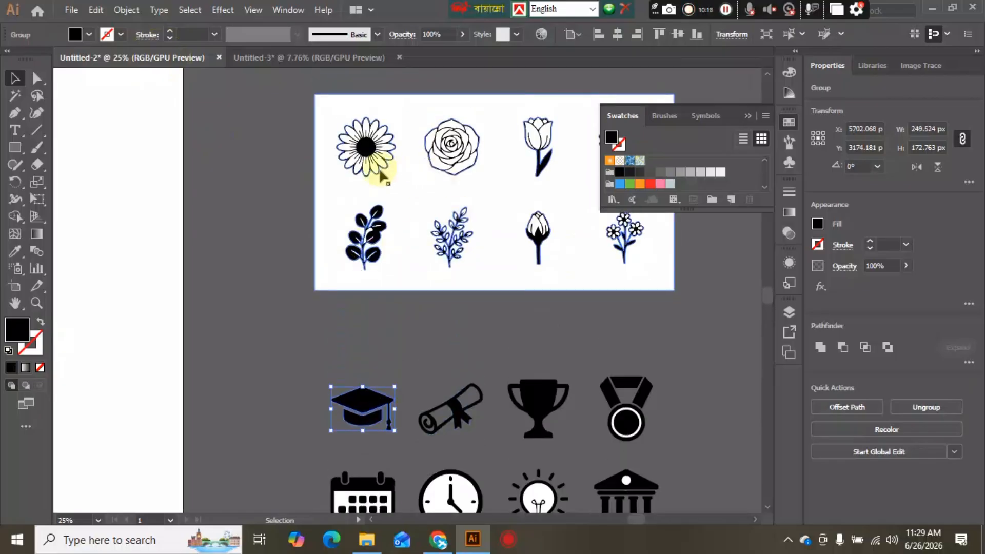
key(a)
click(361, 194)
key(Delete)
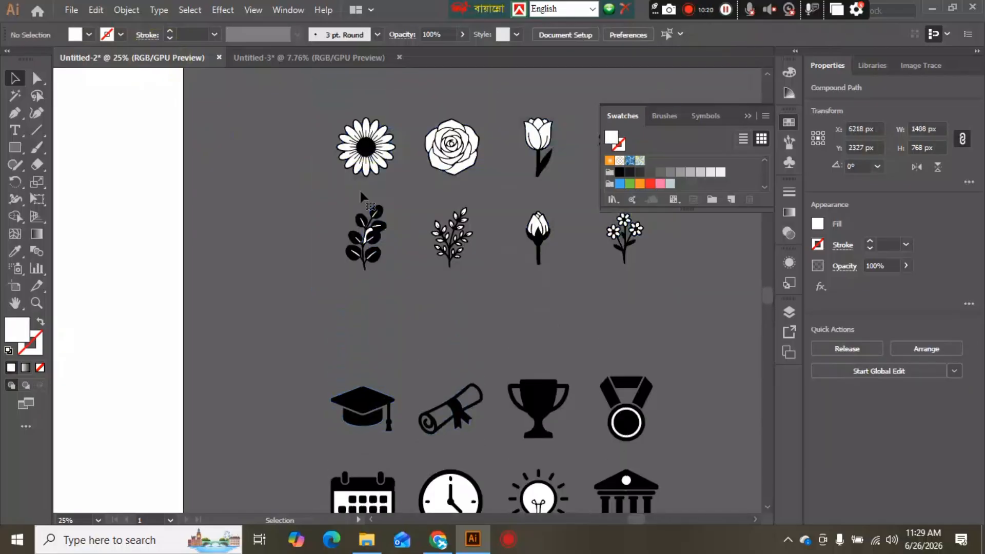
scroll(367, 243, right, 3)
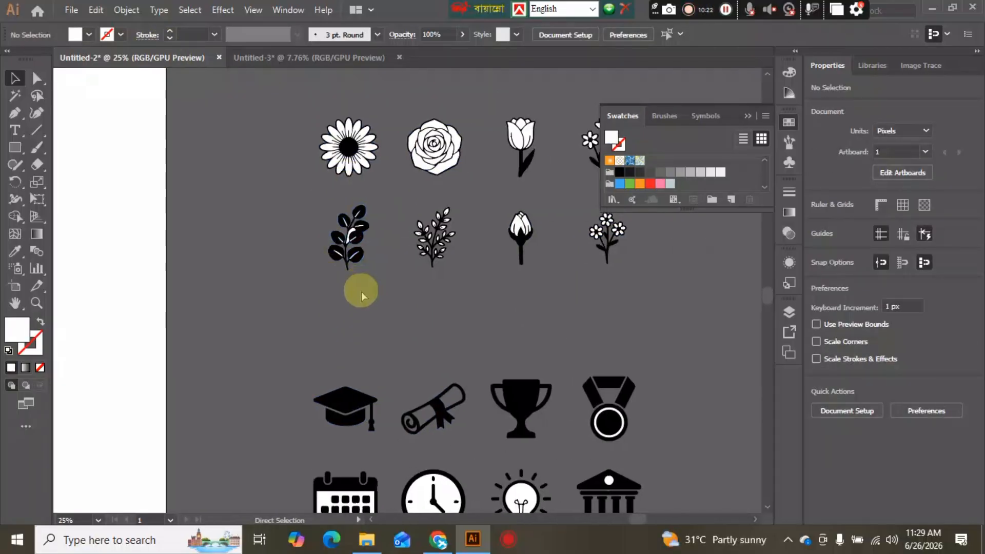
Delete the white petal fills from the tulip and from the top bloom of the wildflower icon
key(v)
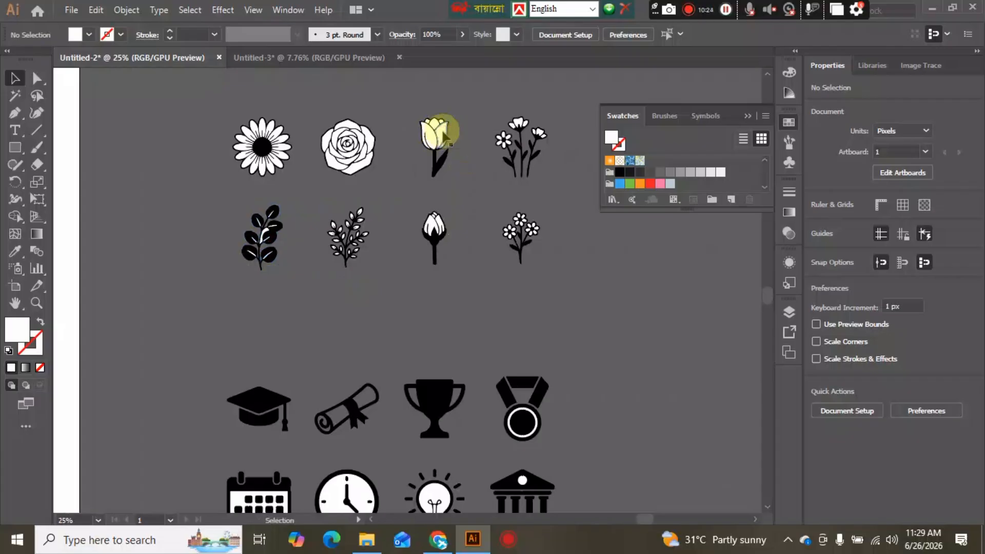
click(442, 134)
click(440, 138)
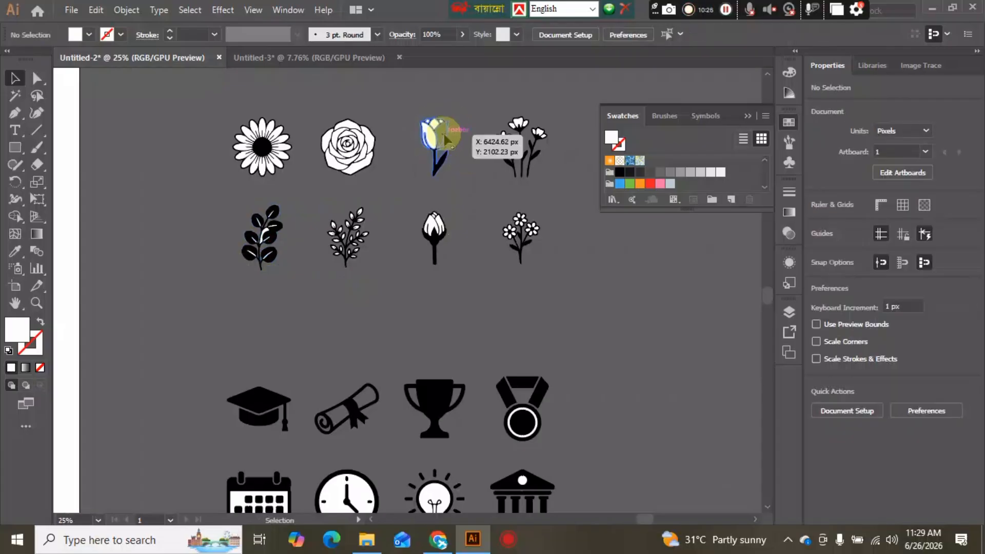
click(429, 136)
click(430, 143)
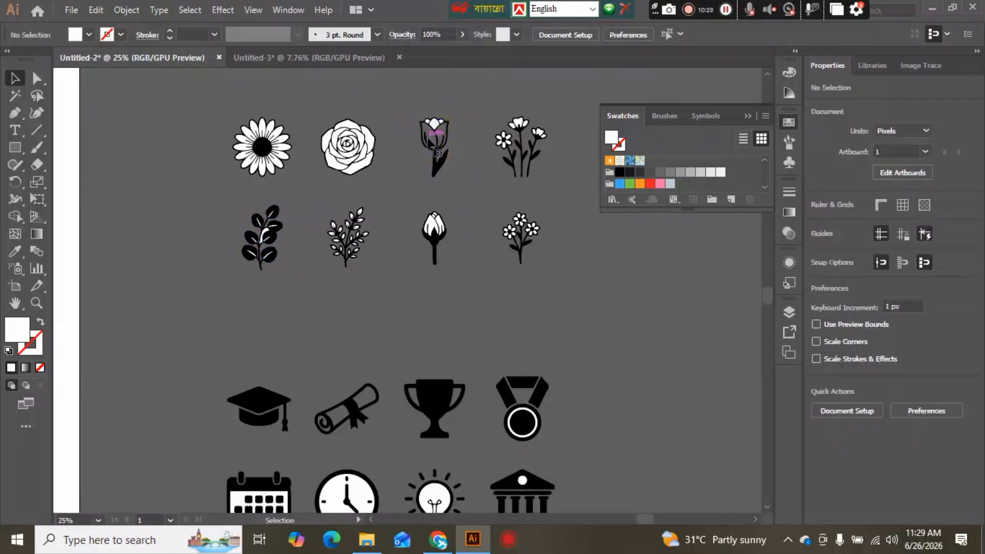
click(432, 126)
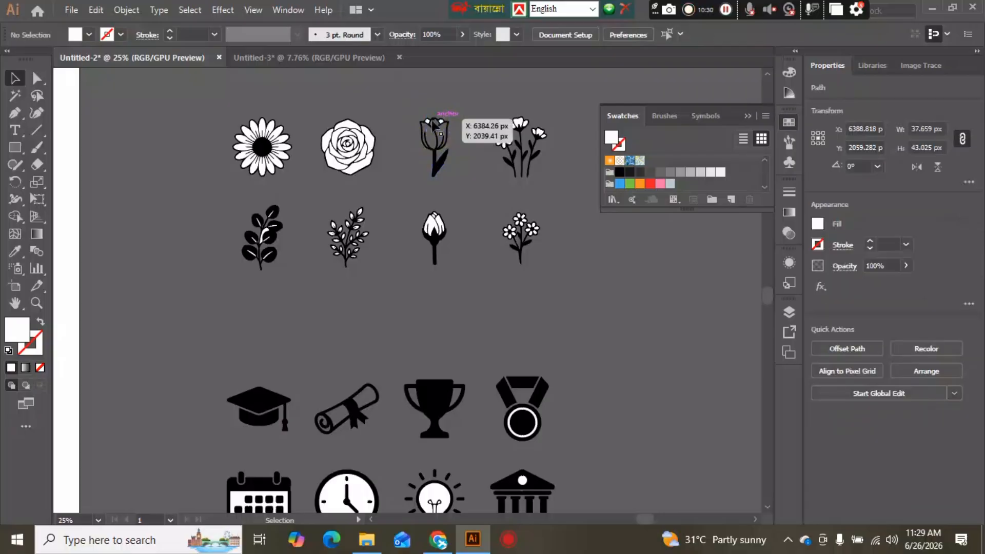
click(433, 124)
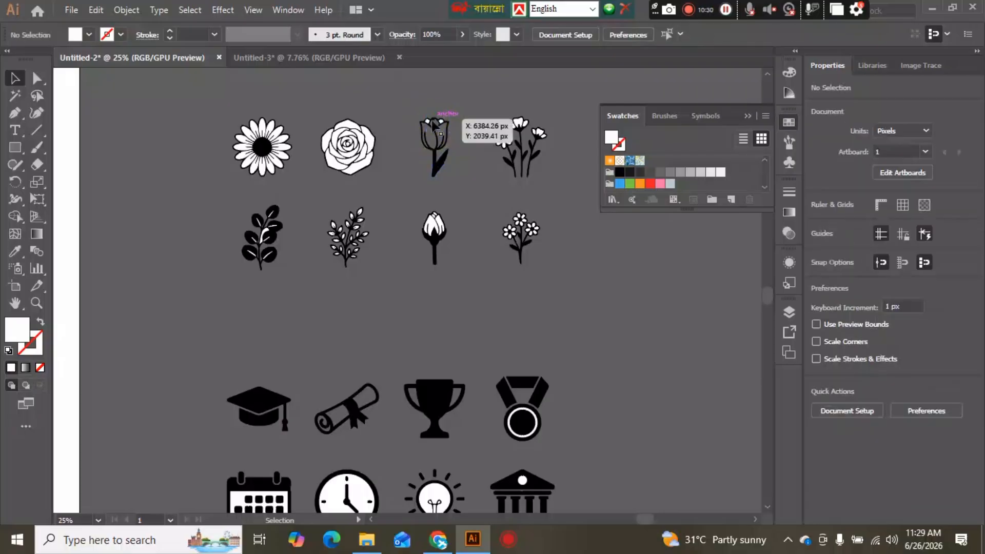
click(519, 124)
click(520, 125)
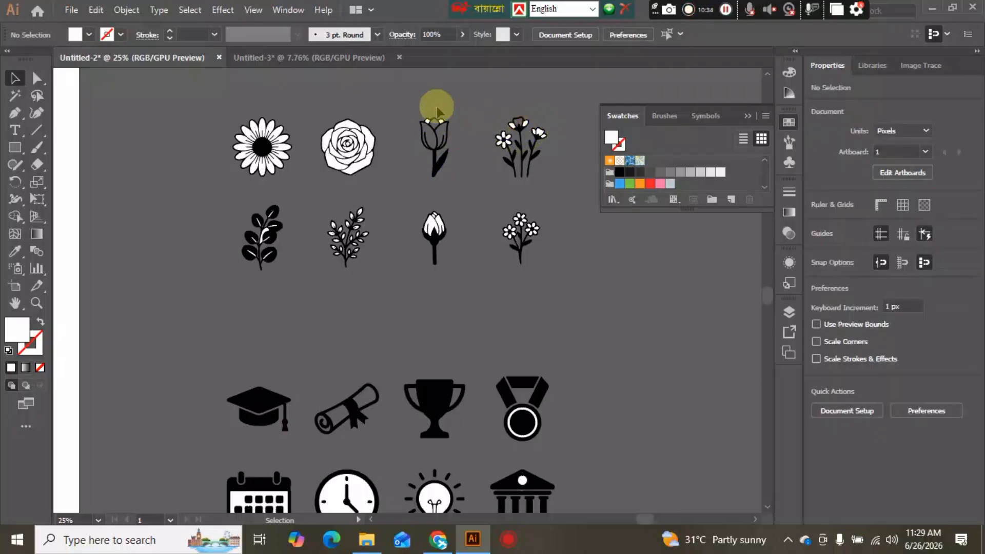
Select and copy the tulip, wildflower, tulip bud and small flower branch icons
drag(391, 97, 568, 178)
click(584, 283)
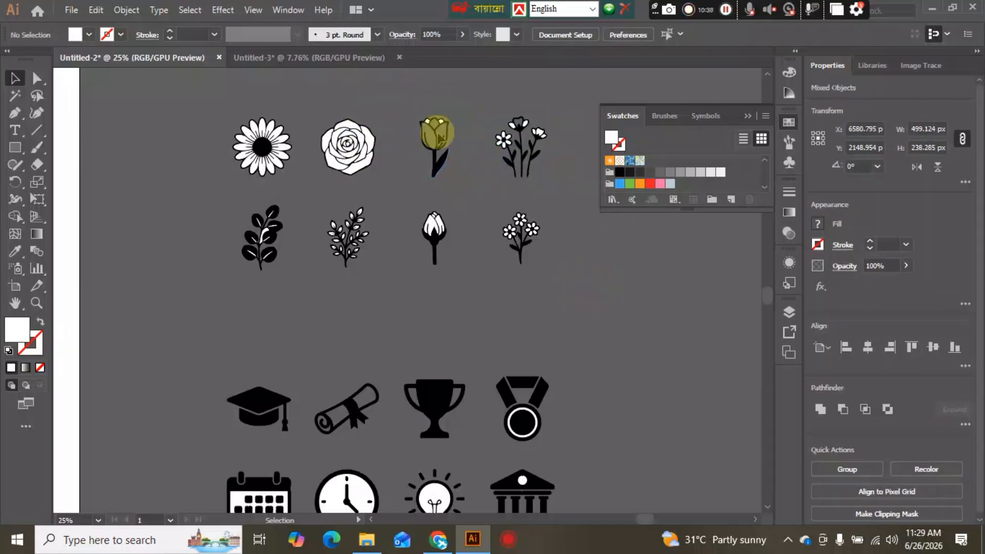
drag(431, 177, 569, 312)
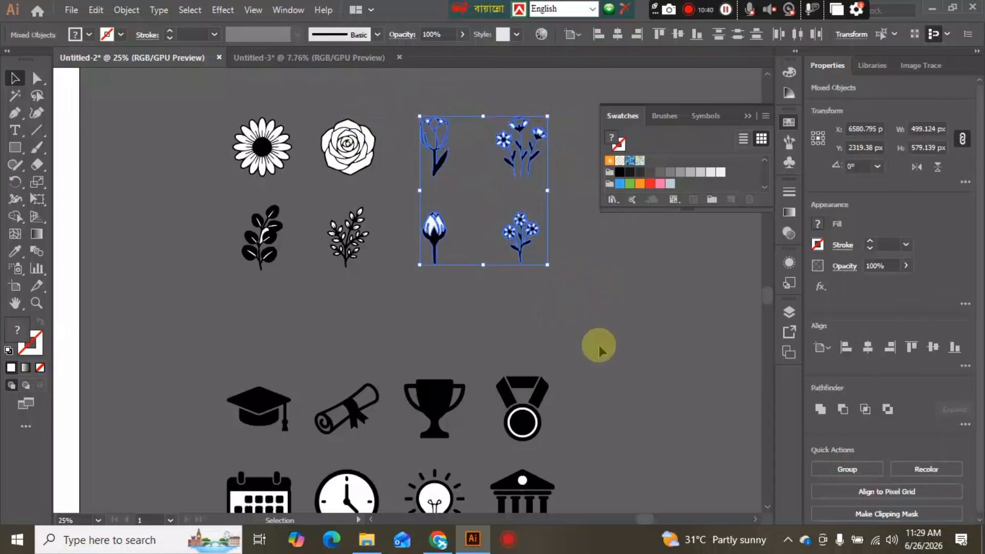
click(237, 59)
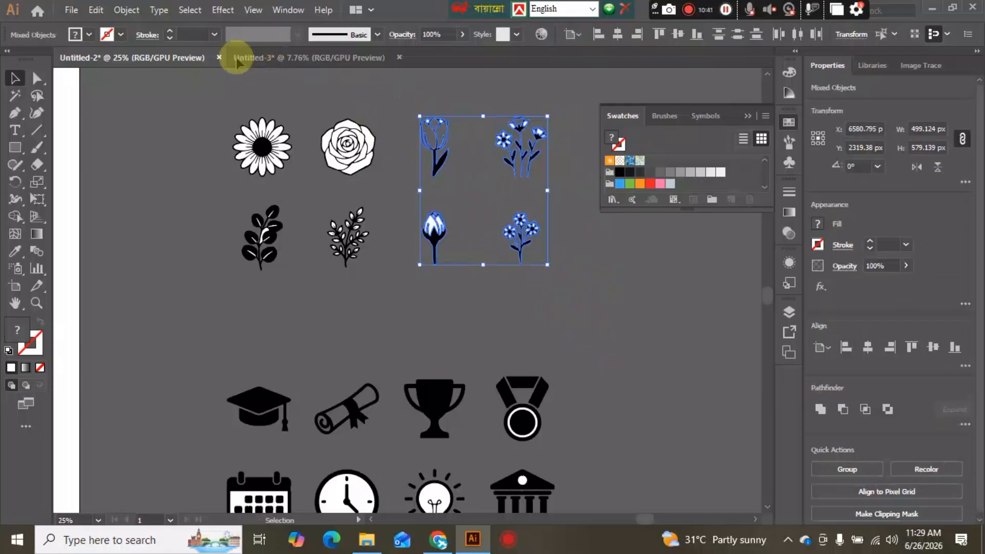
Create a new 5000 x 5000 px document and paste the four copied flower icons into it
click(72, 10)
click(71, 10)
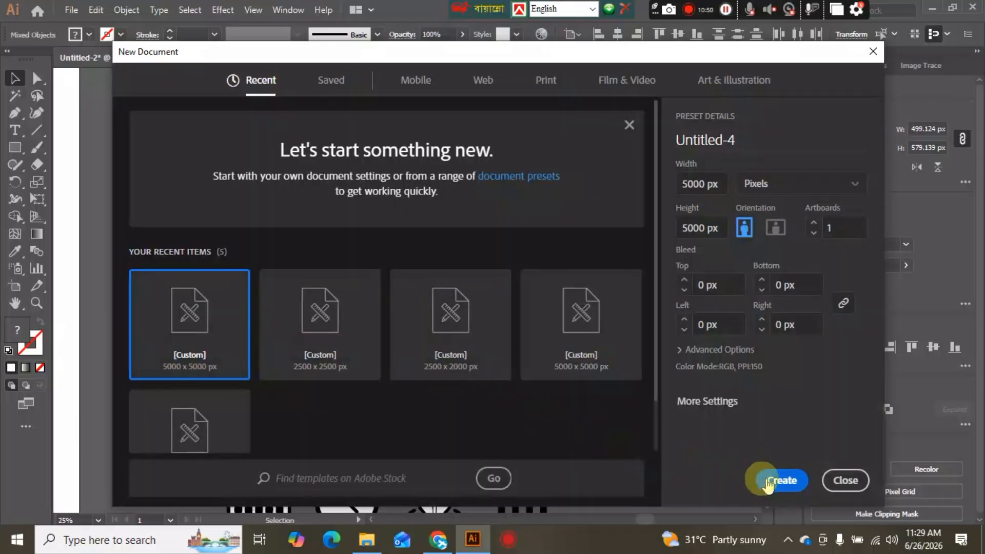
click(780, 479)
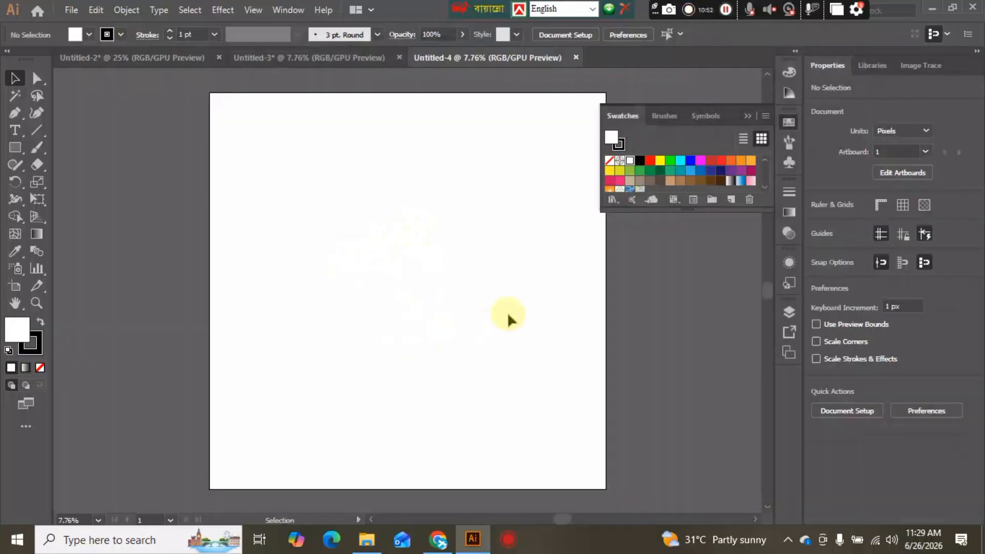
key(ctrl+v)
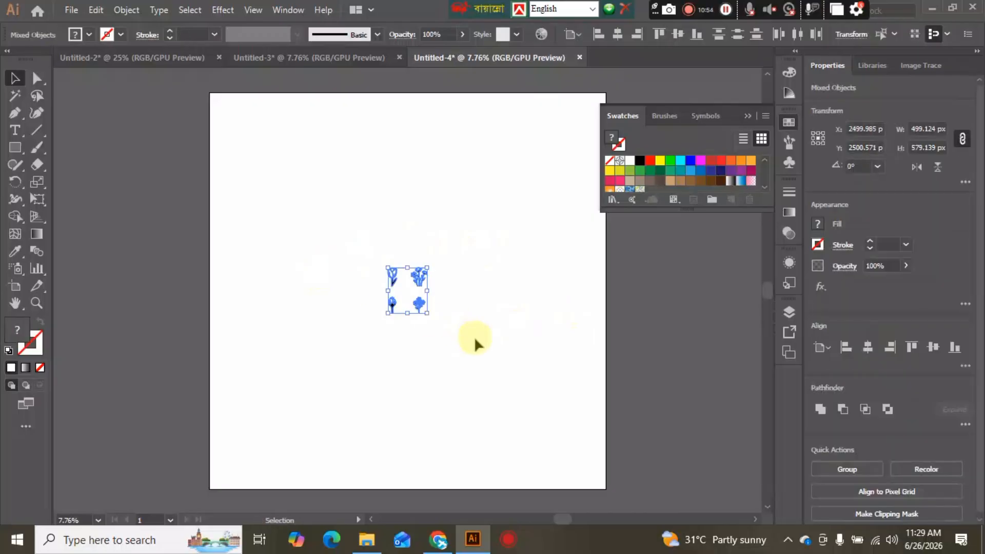
Enlarge the four pasted flower icons together to about twice their size around their common centre
click(460, 358)
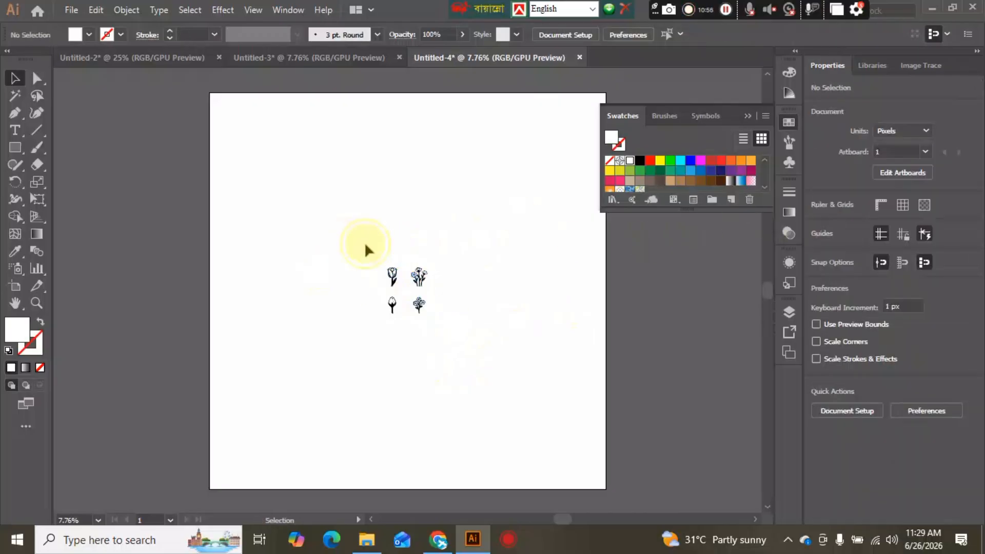
drag(364, 242, 488, 339)
click(455, 285)
drag(345, 223, 507, 387)
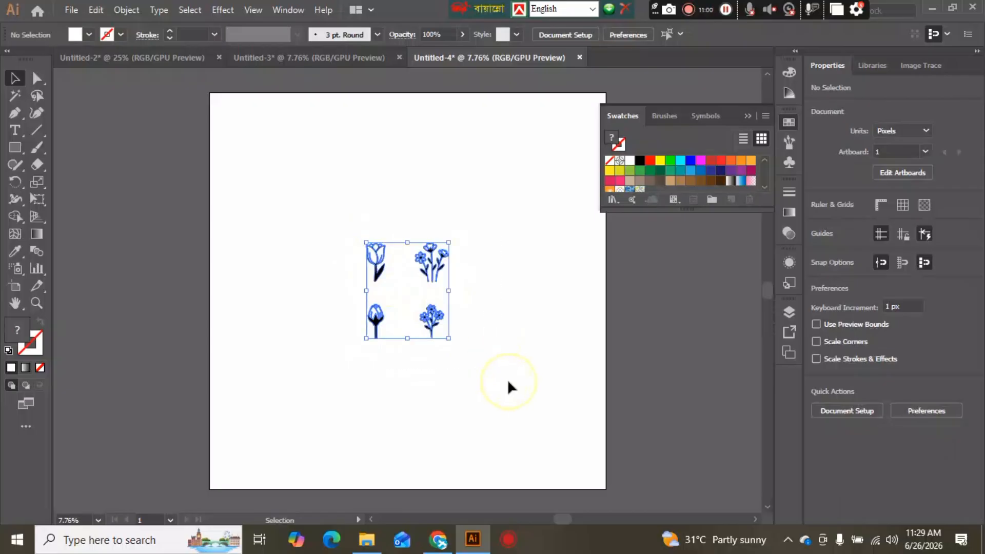
click(508, 388)
Move the small flower branch to the right of the wildflowers and tilt it clockwise
drag(431, 332, 477, 302)
click(484, 325)
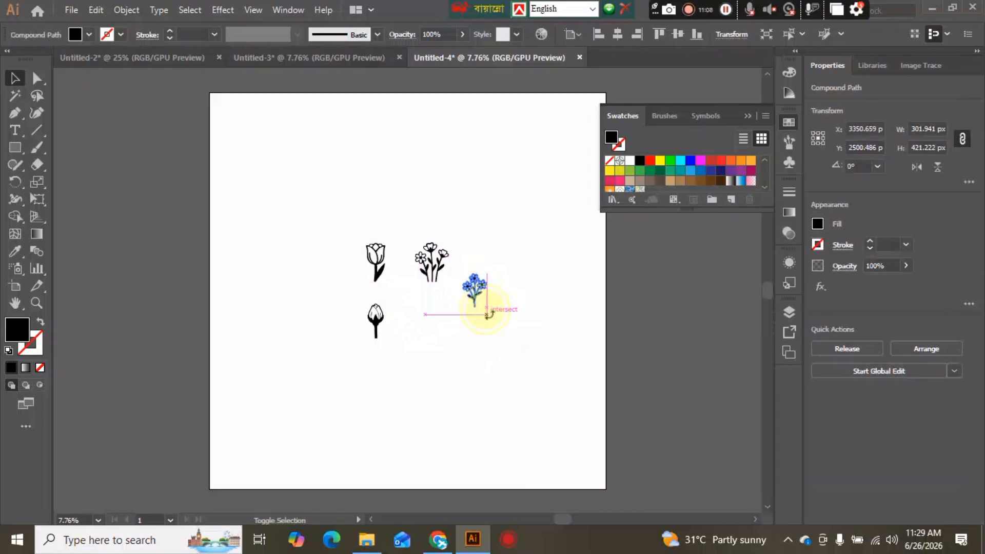
drag(485, 318, 486, 318)
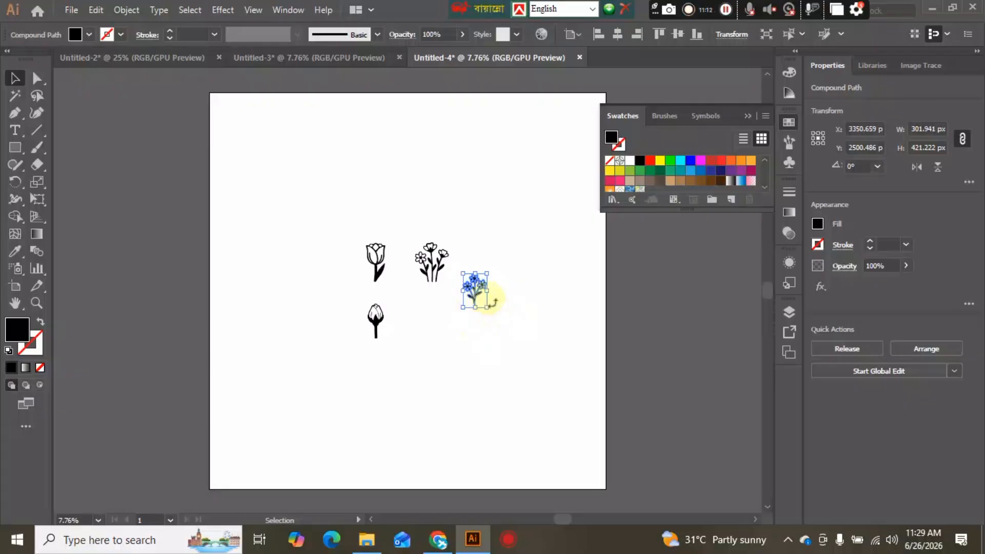
drag(491, 301, 481, 319)
click(495, 328)
Place the tulip below the wildflowers, and move the rightmost wildflower stem up and right, rotating it about 25° counterclockwise
drag(377, 262, 427, 316)
drag(429, 259, 467, 240)
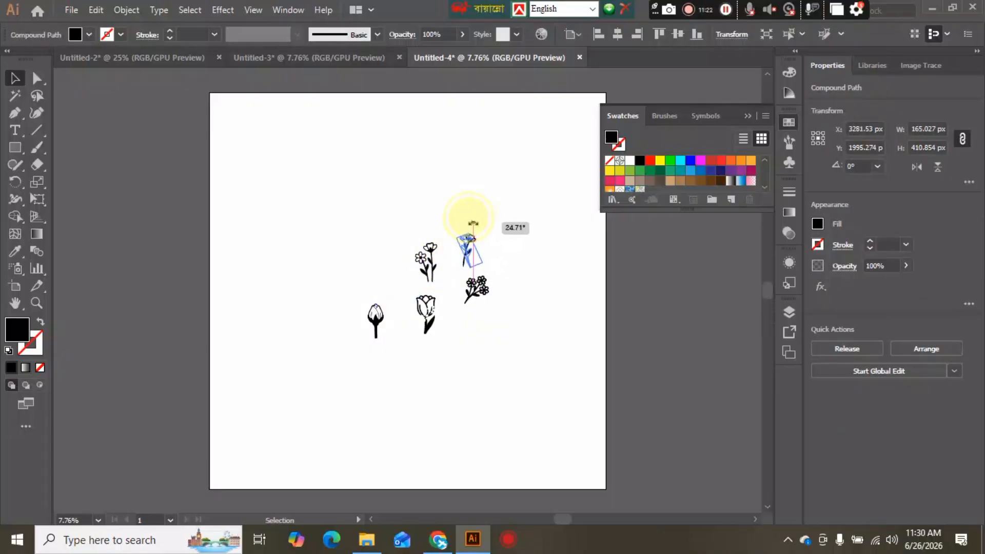
click(480, 247)
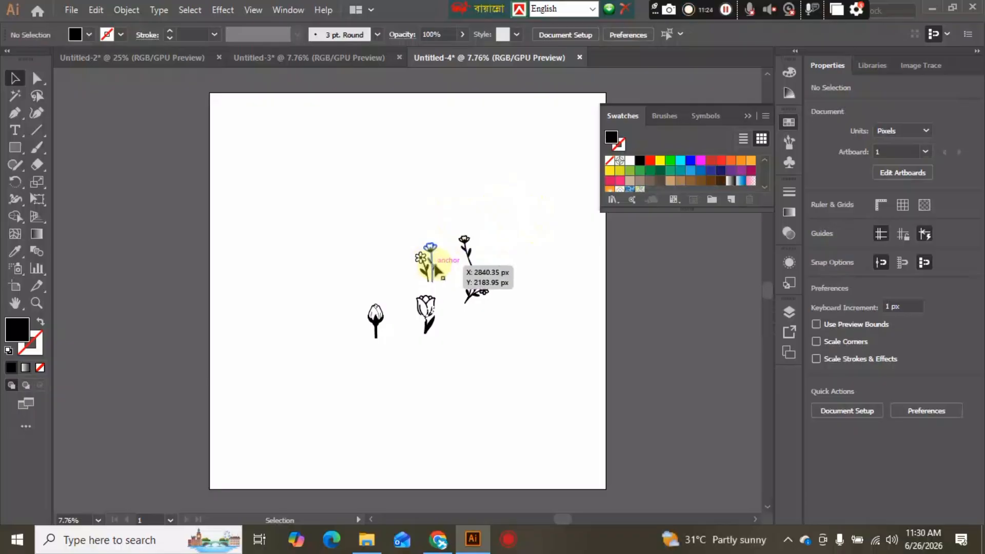
Shift the middle wildflower stem slightly right and move the small flower branch slightly left and down
drag(435, 267, 444, 269)
click(556, 304)
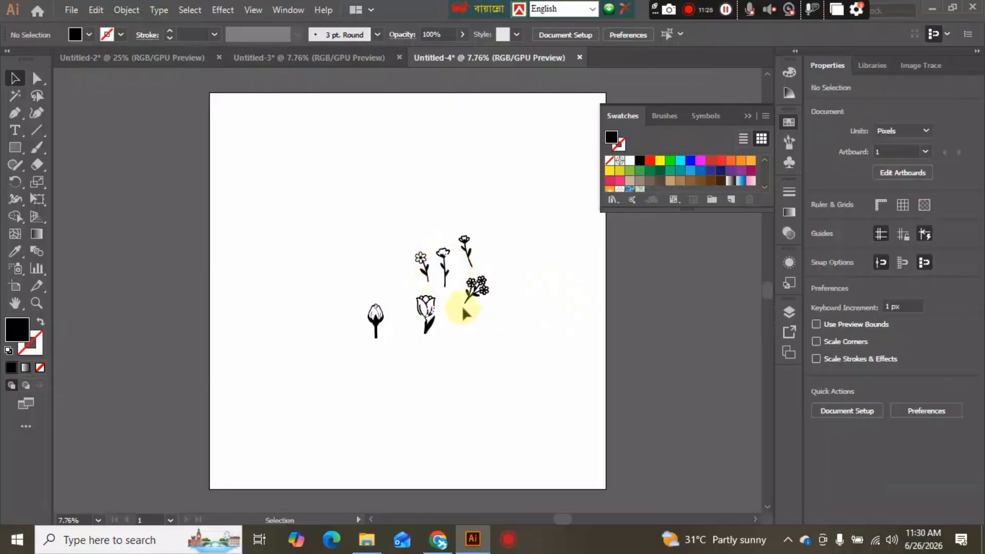
mouse_move(462, 303)
mouse_down()
mouse_move(468, 297)
mouse_move(457, 297)
mouse_move(461, 305)
mouse_up()
click(521, 340)
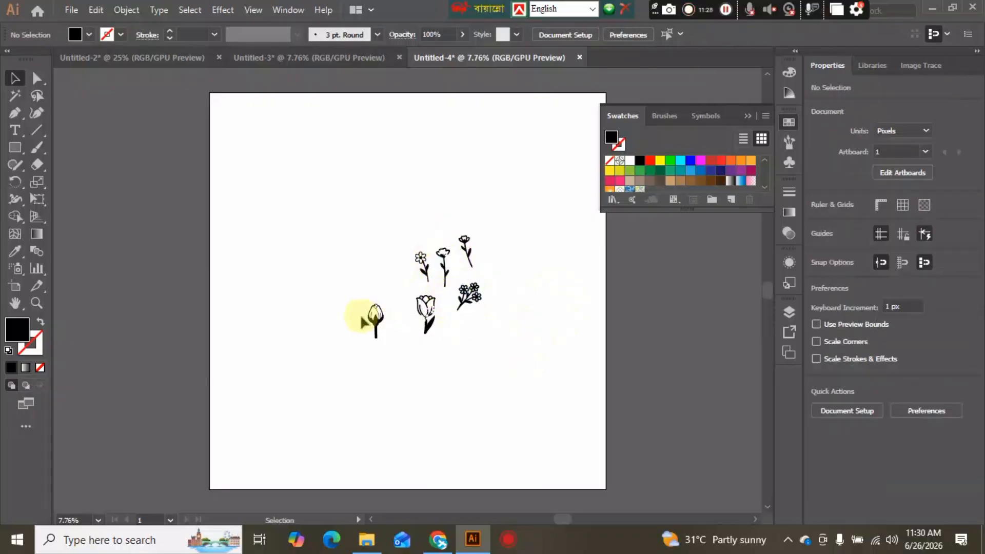
Select all parts of the tulip bud left of the tulip and group them
mouse_move(377, 314)
mouse_down()
mouse_move(382, 320)
mouse_move(395, 260)
mouse_move(392, 305)
mouse_up()
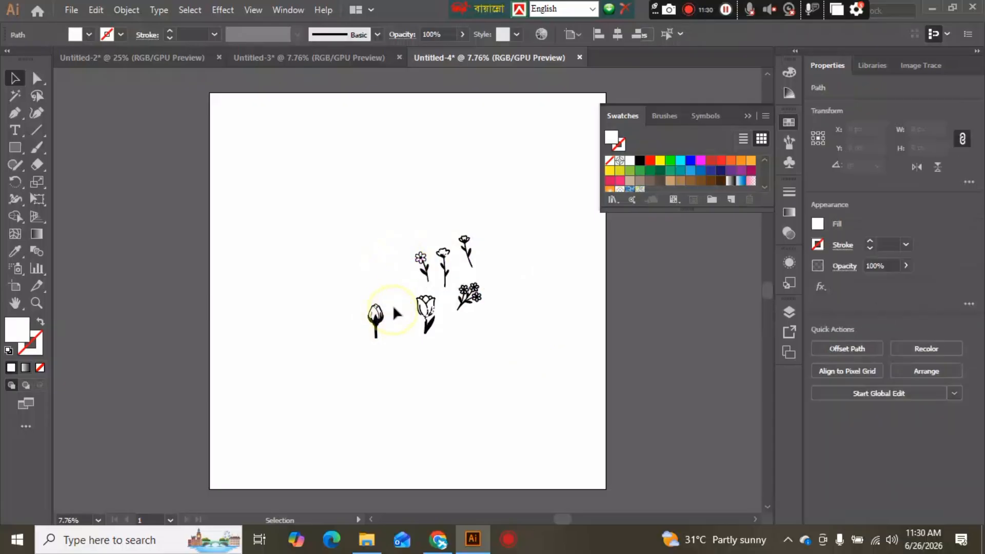
click(387, 248)
drag(387, 248, 398, 336)
click(355, 285)
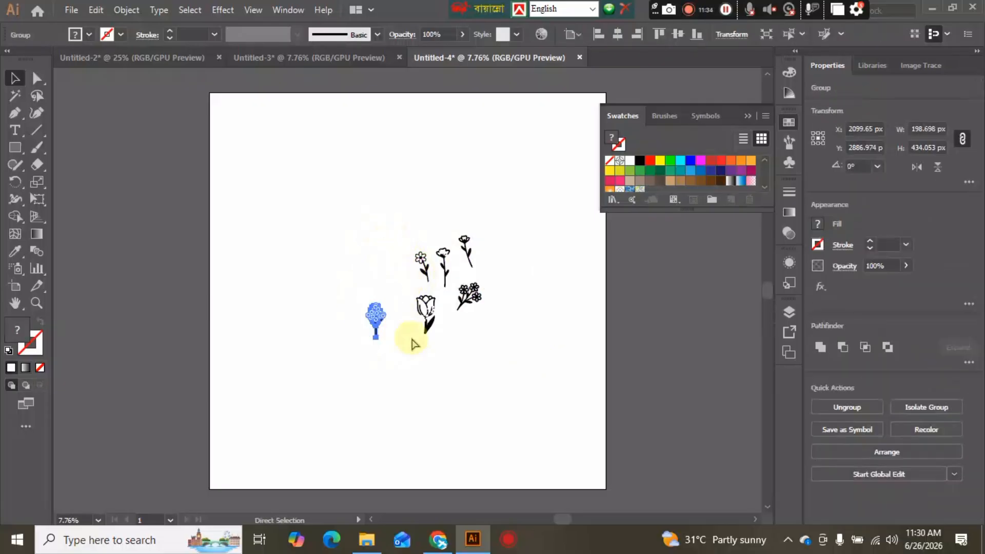
key(a)
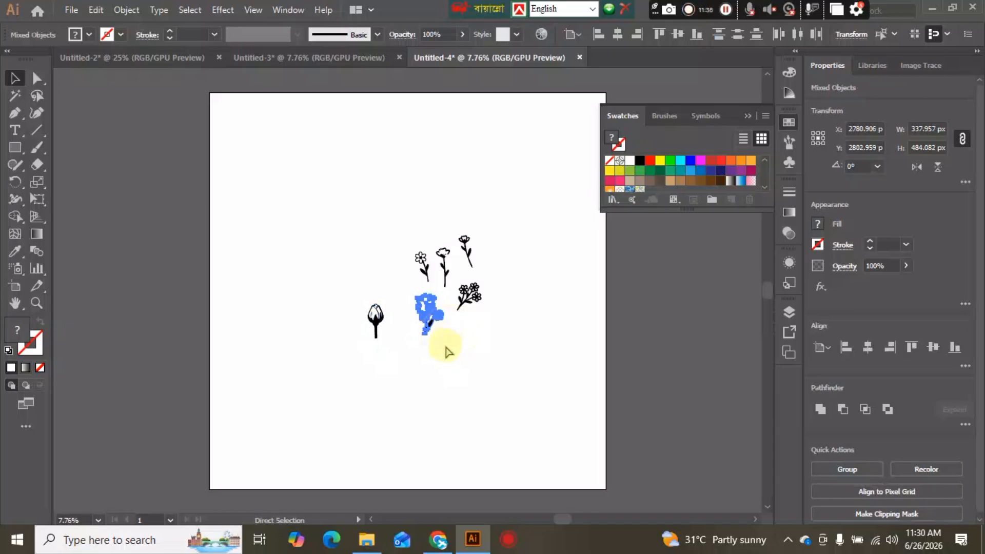
Shift the tulip slightly up and right, and place the tulip bud left of the wildflower stems
key(v)
drag(433, 325, 438, 319)
click(376, 328)
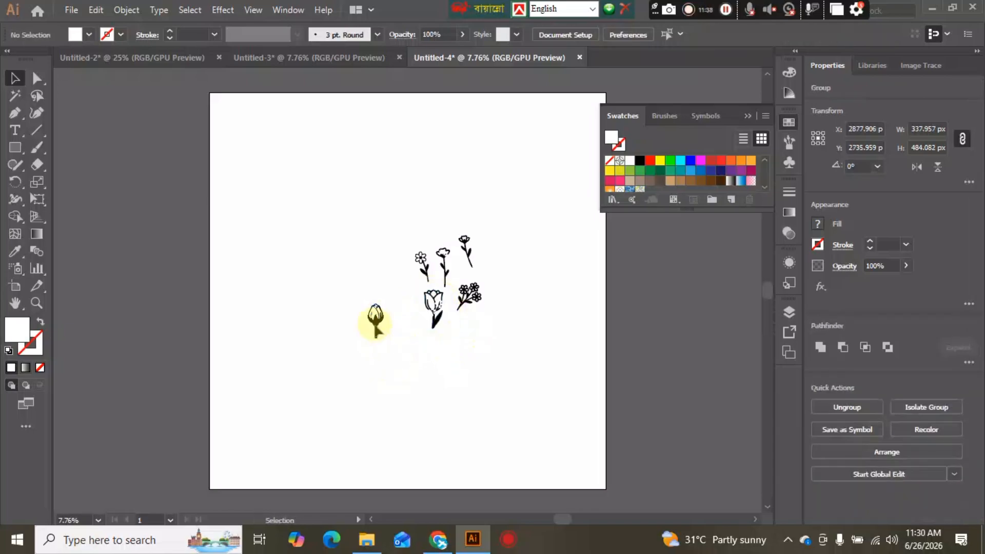
drag(376, 328, 405, 261)
click(477, 307)
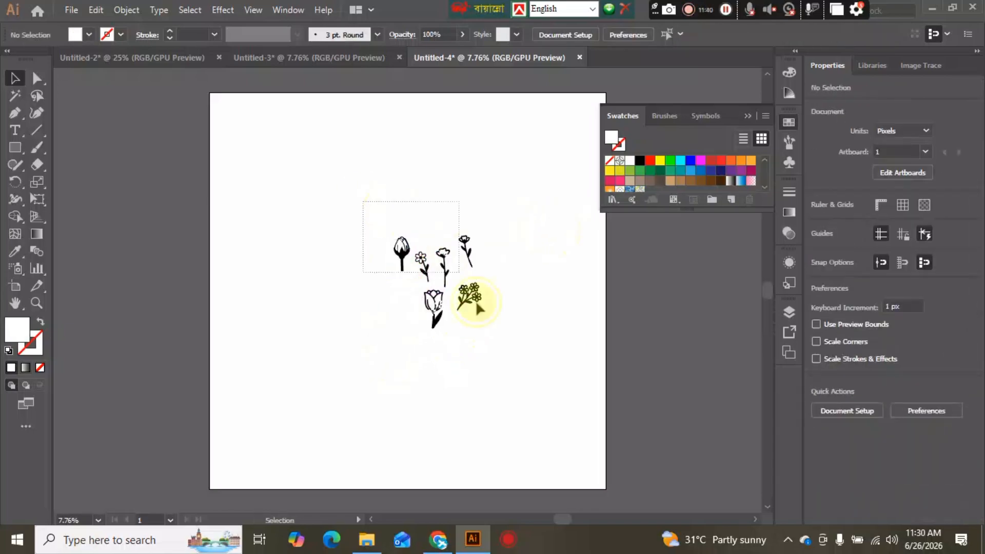
Select all the flowers, group them, and move the group slightly left
drag(477, 306, 460, 338)
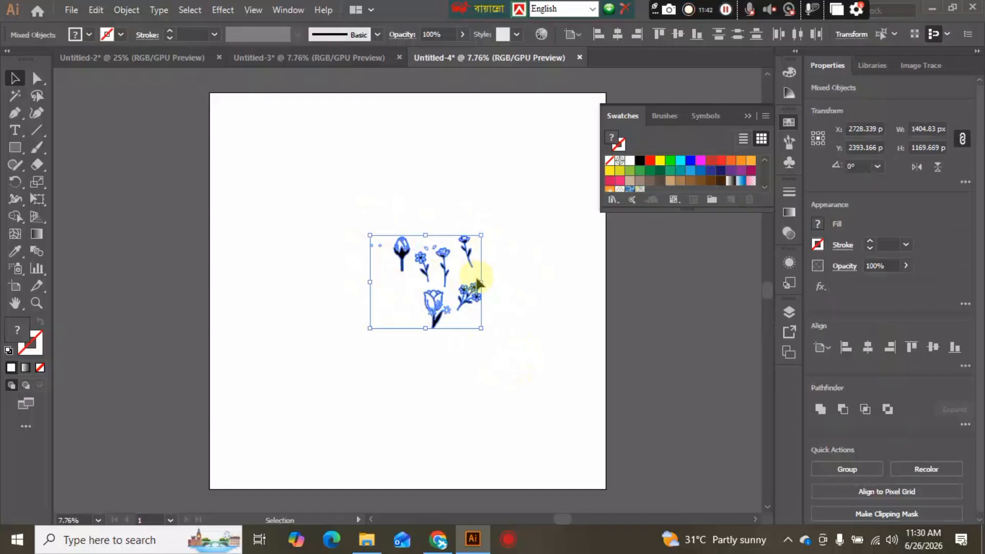
key(ctrl+g)
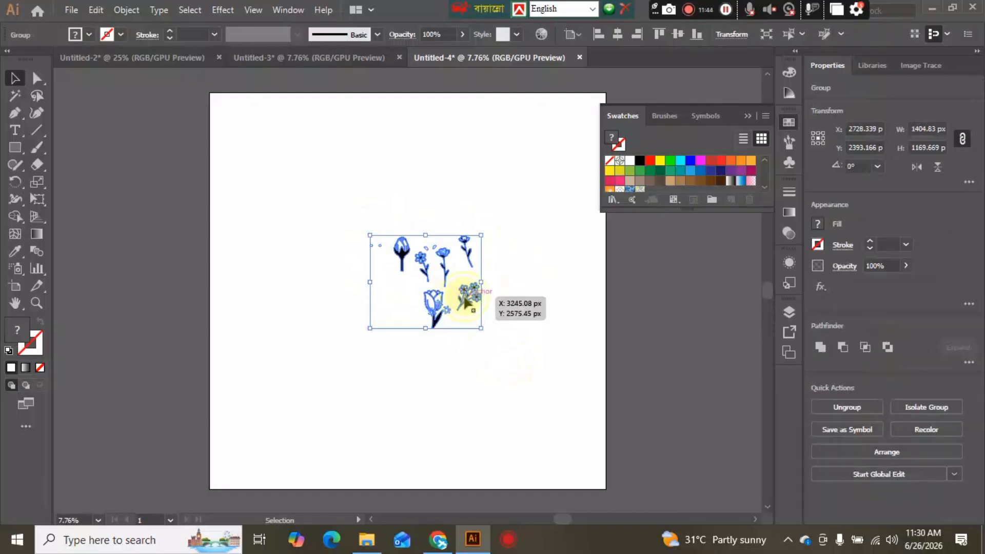
drag(466, 303, 450, 302)
click(533, 321)
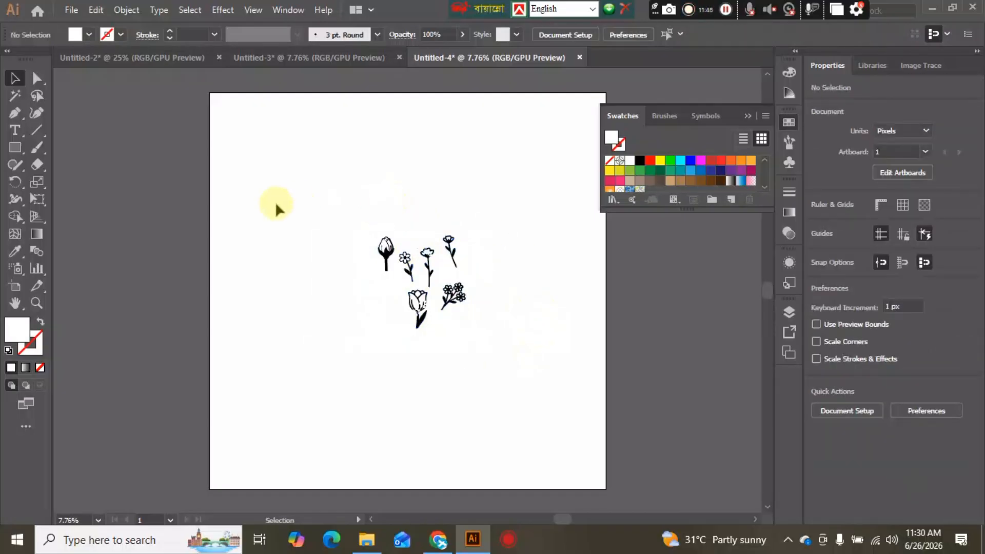
Examine the flower group's paths in Outline view for stray shapes and return to the normal preview
scroll(413, 404, up, 3)
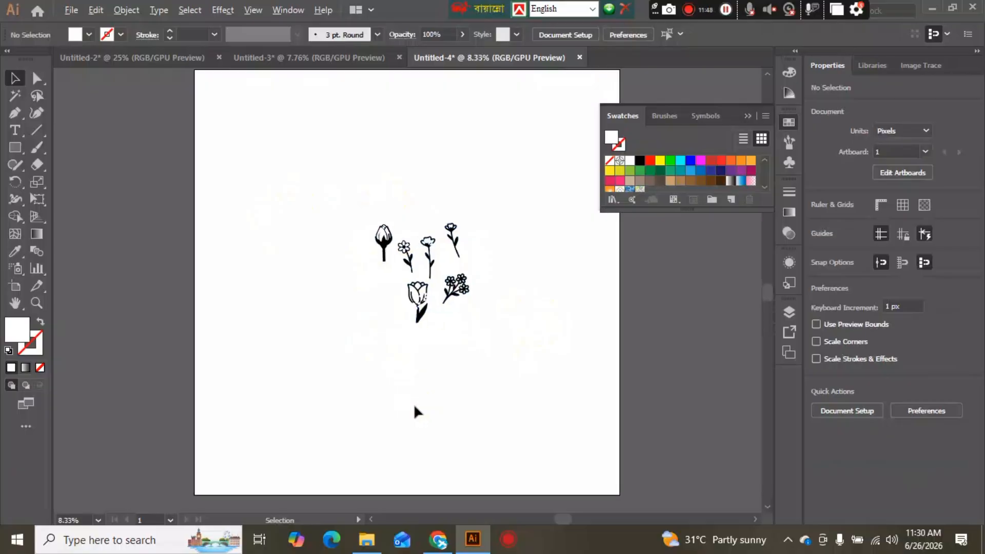
scroll(464, 376, down, 2)
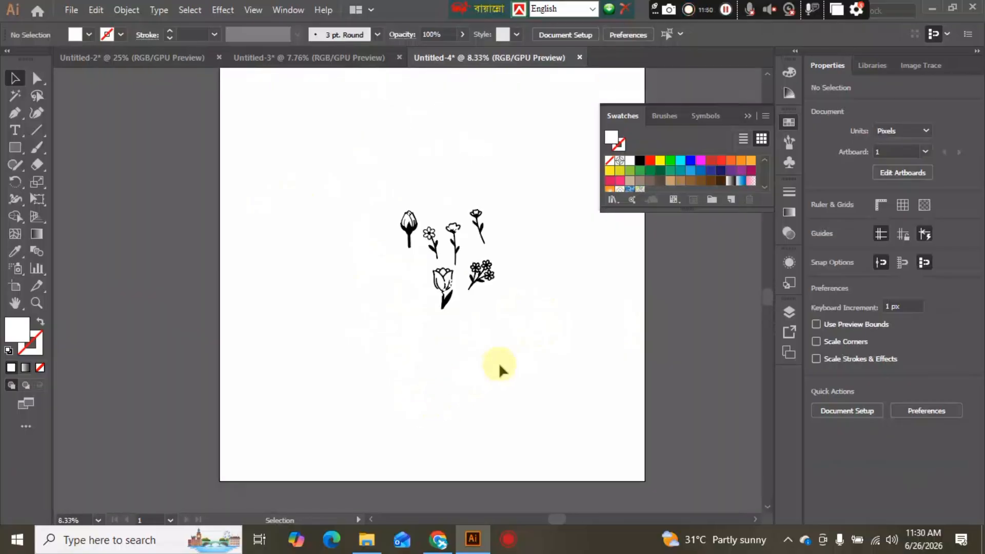
drag(371, 182, 541, 303)
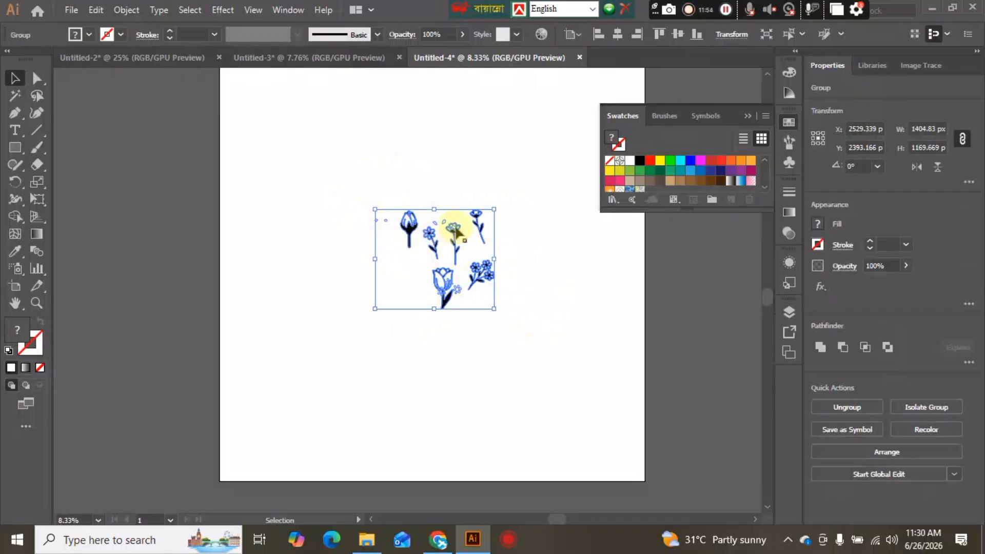
click(527, 270)
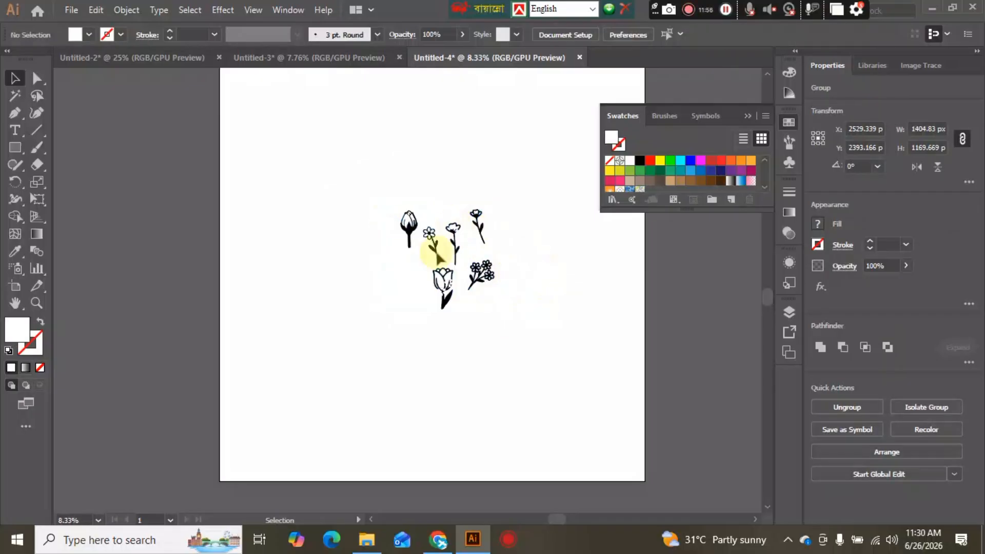
key(ctrl+y)
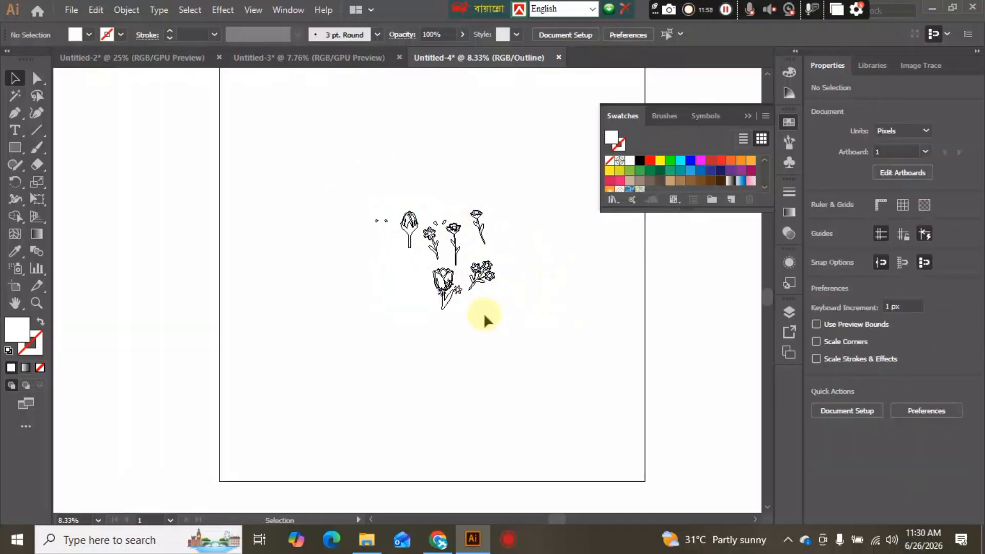
scroll(551, 306, up, 4)
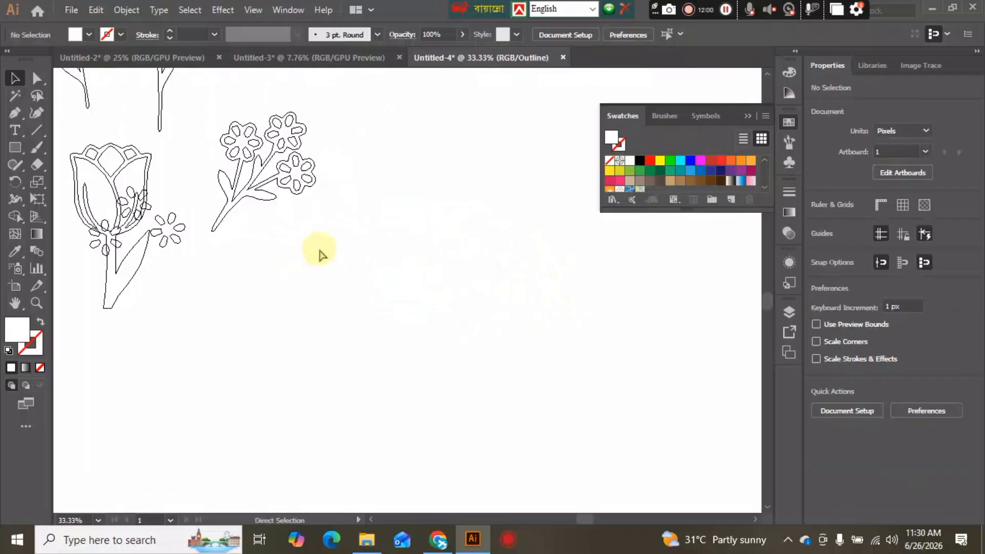
scroll(319, 255, left, 5)
scroll(429, 264, up, 4)
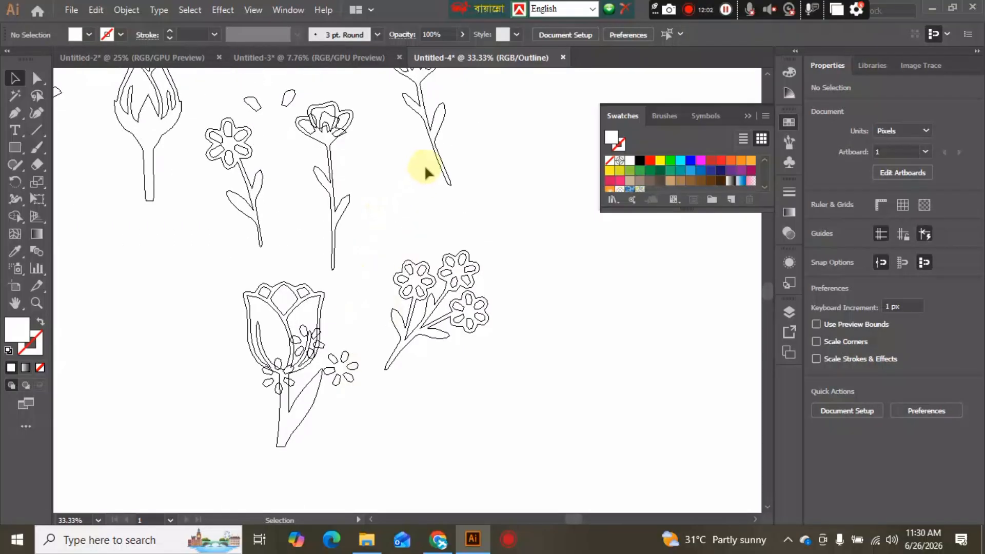
click(287, 97)
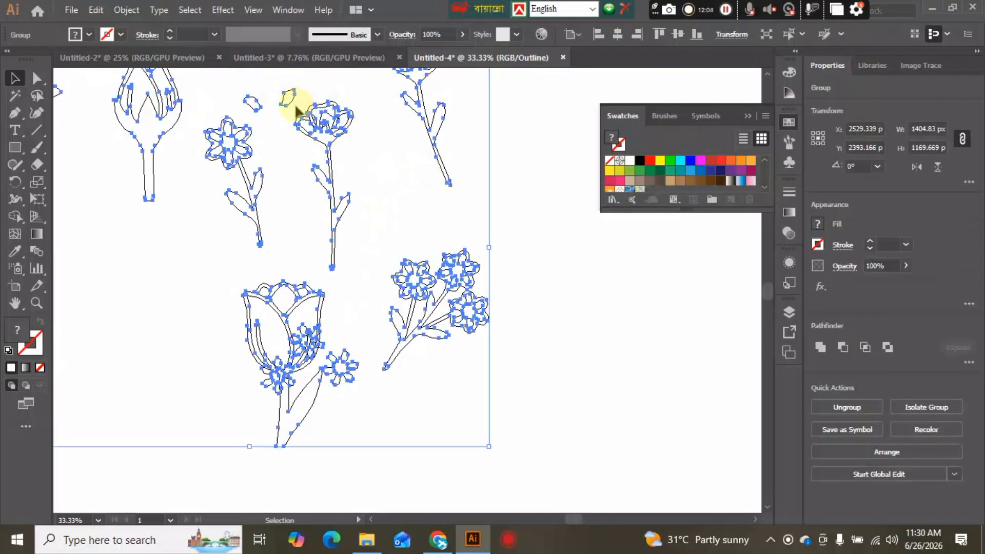
click(564, 298)
scroll(553, 269, down, 2)
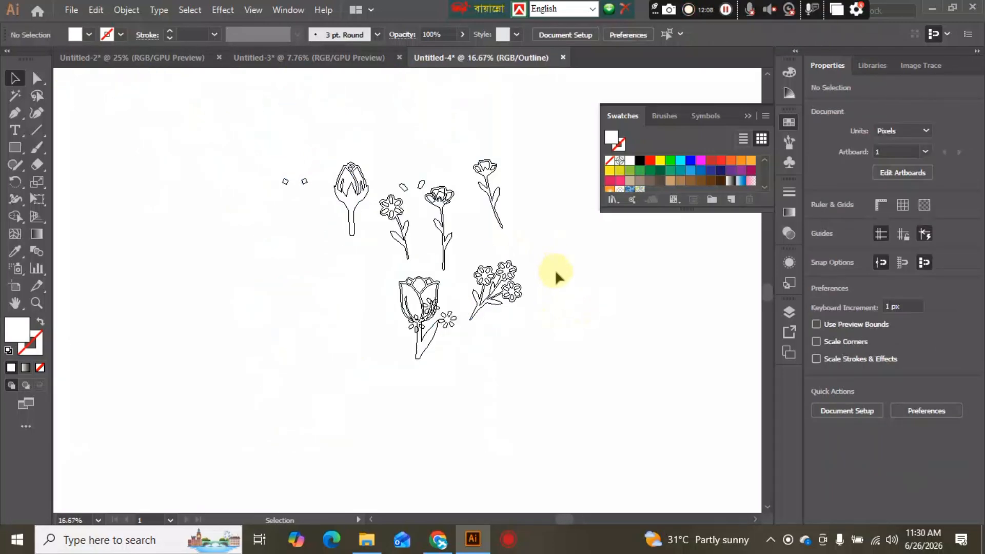
key(ctrl+y)
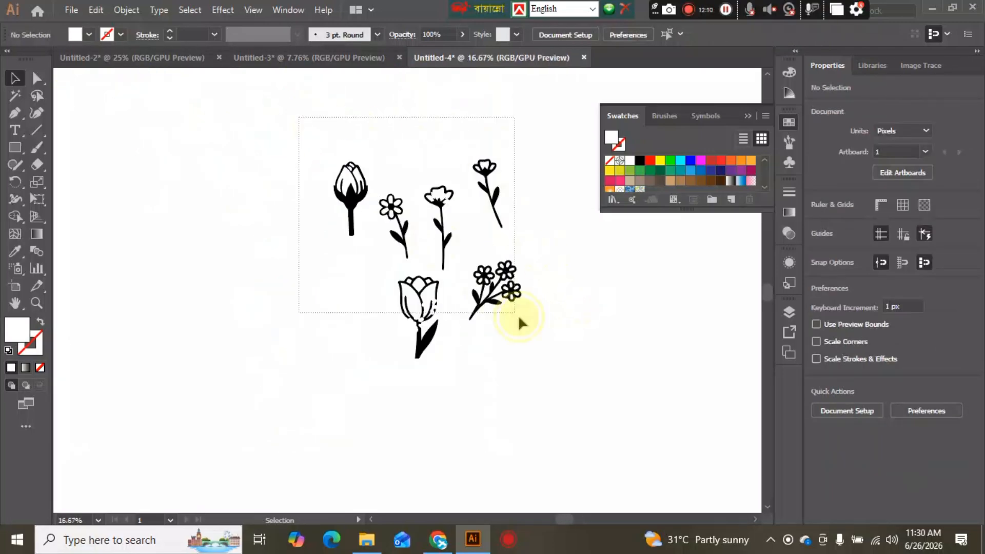
Select the flower group and make it into a new pattern, accepting the swatch notice
click(518, 314)
key(a)
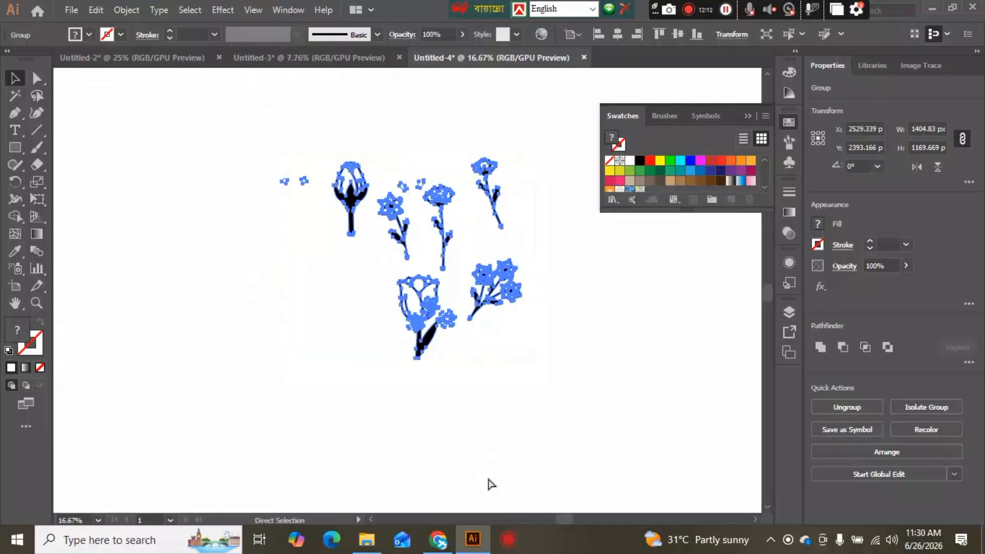
key(v)
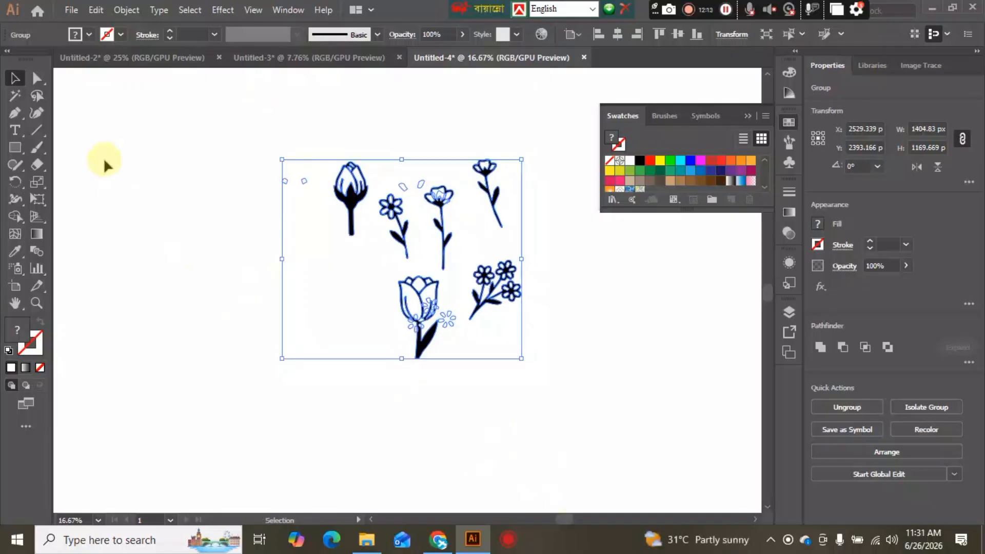
click(71, 11)
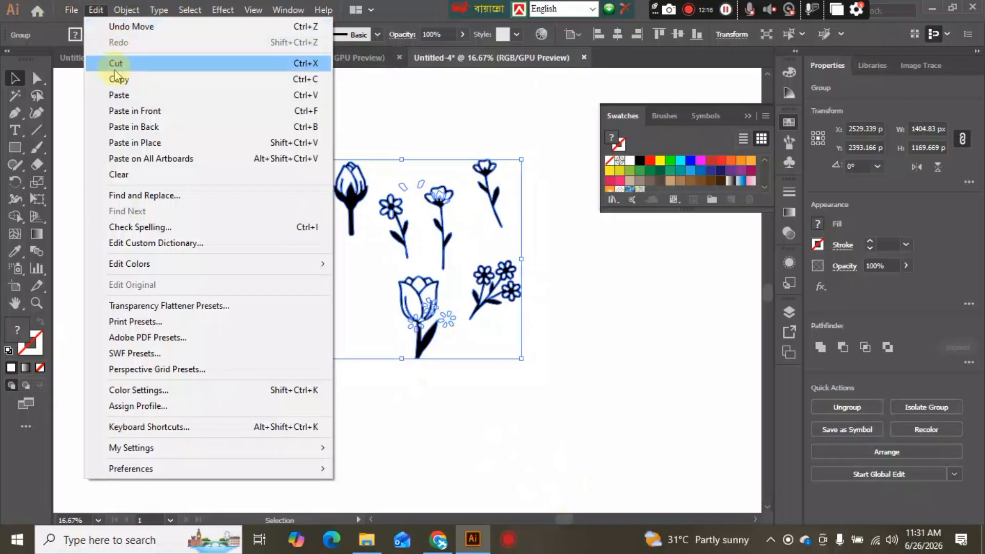
mouse_move(127, 10)
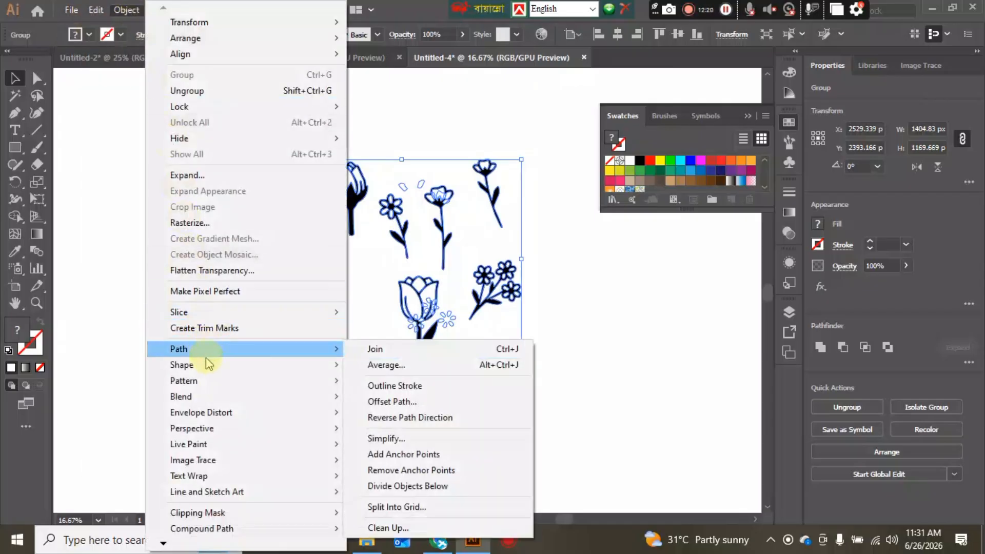
mouse_move(212, 381)
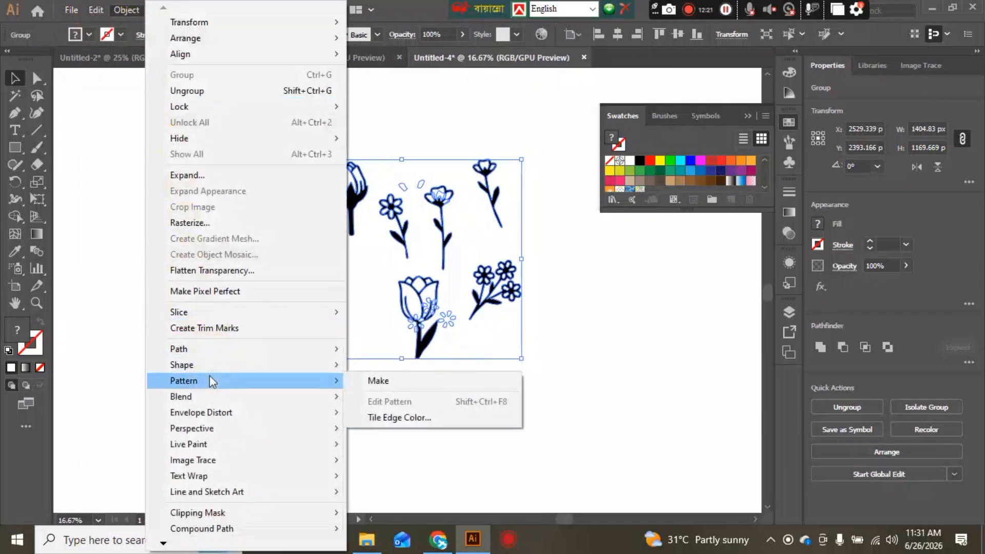
click(385, 383)
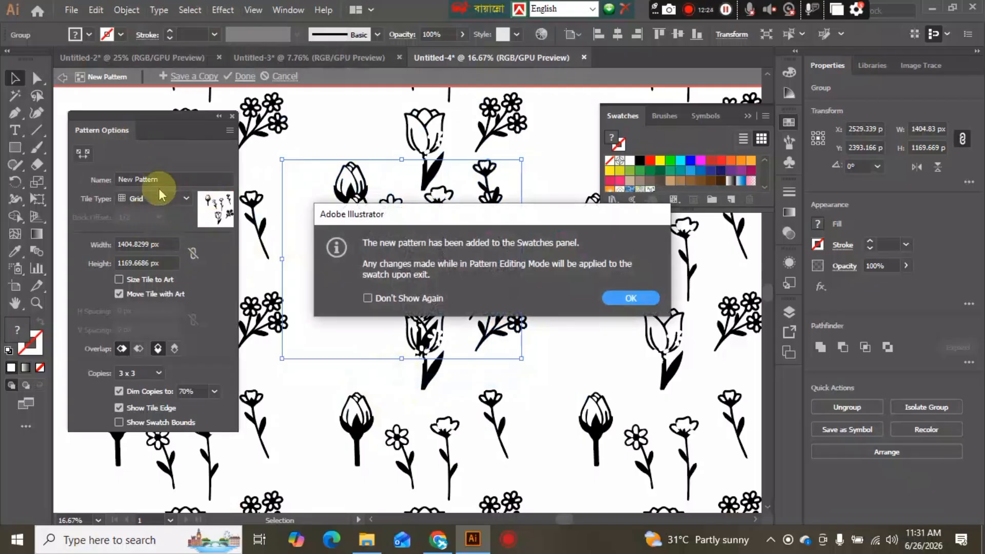
click(647, 297)
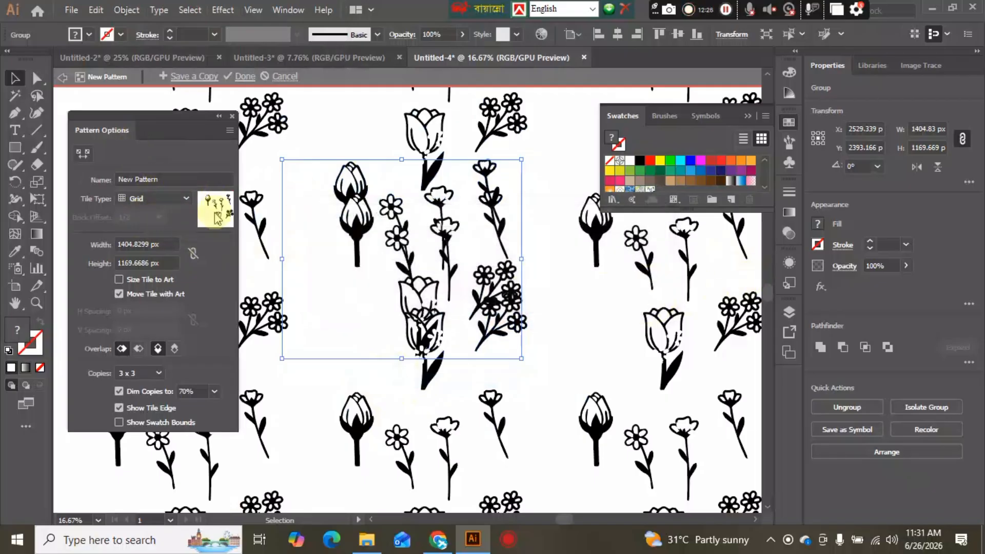
Try the Brick by Column tile type and set the pattern's tile type to Hex by Column
click(180, 198)
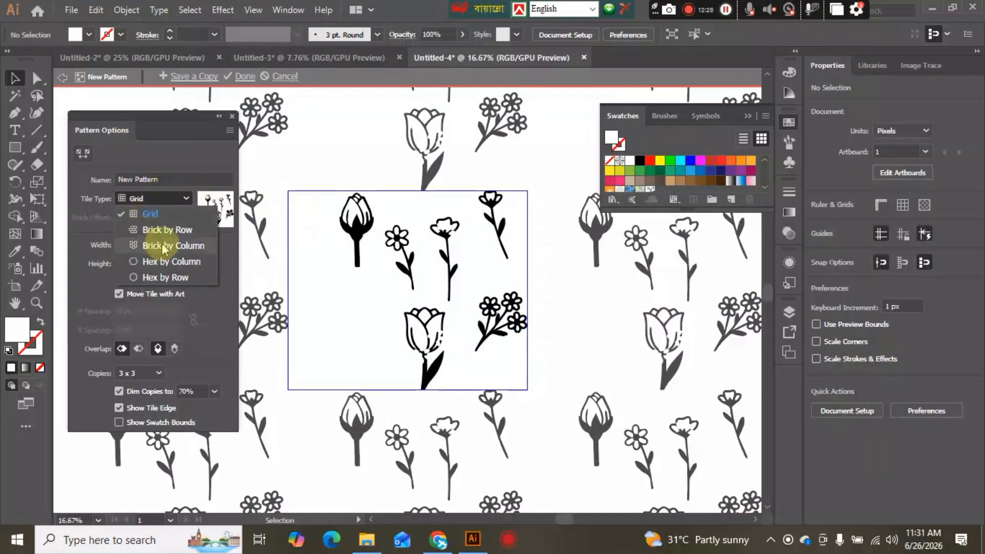
click(208, 244)
click(164, 198)
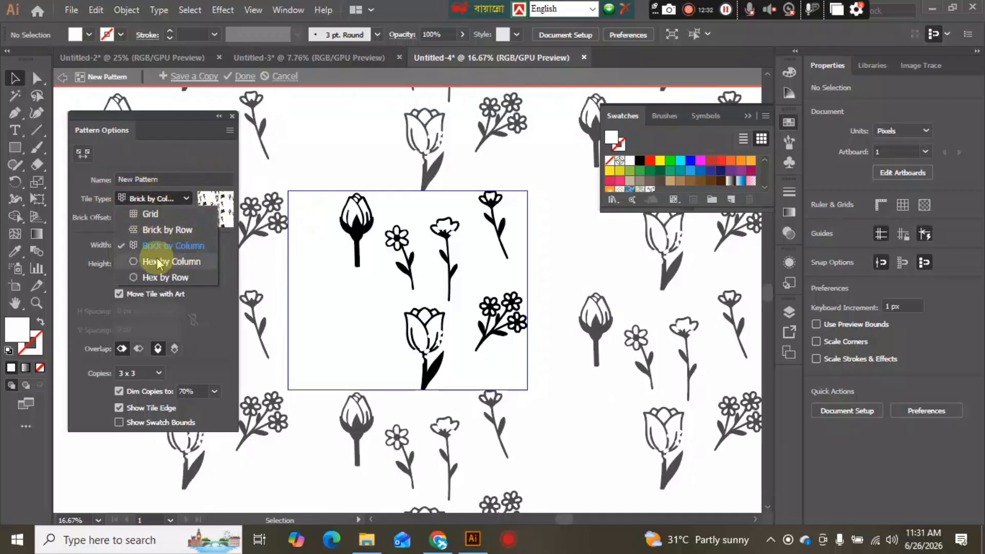
click(176, 260)
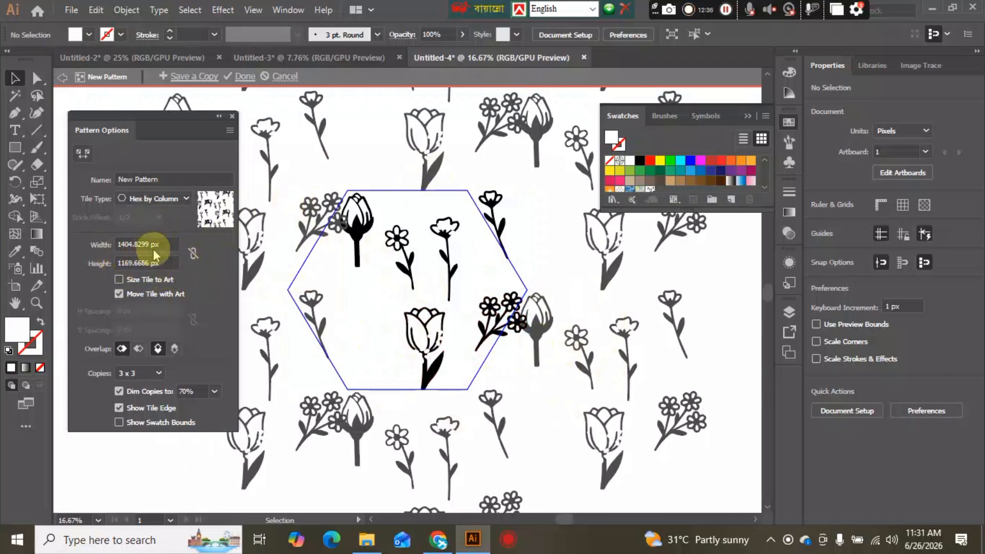
Try a hexagonal pattern tile 5646 px wide and 6346 px high
click(146, 244)
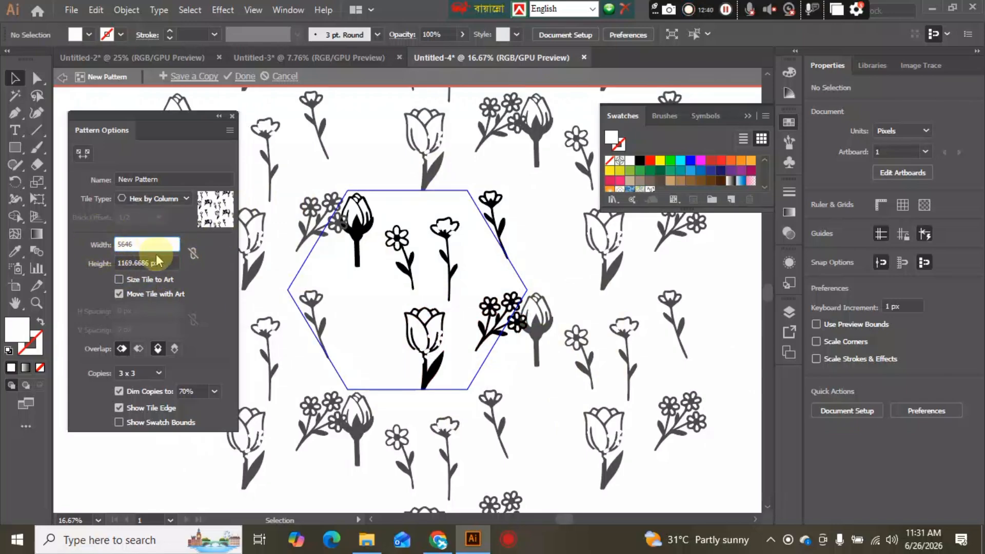
text(5646)
key(Tab)
text(6)
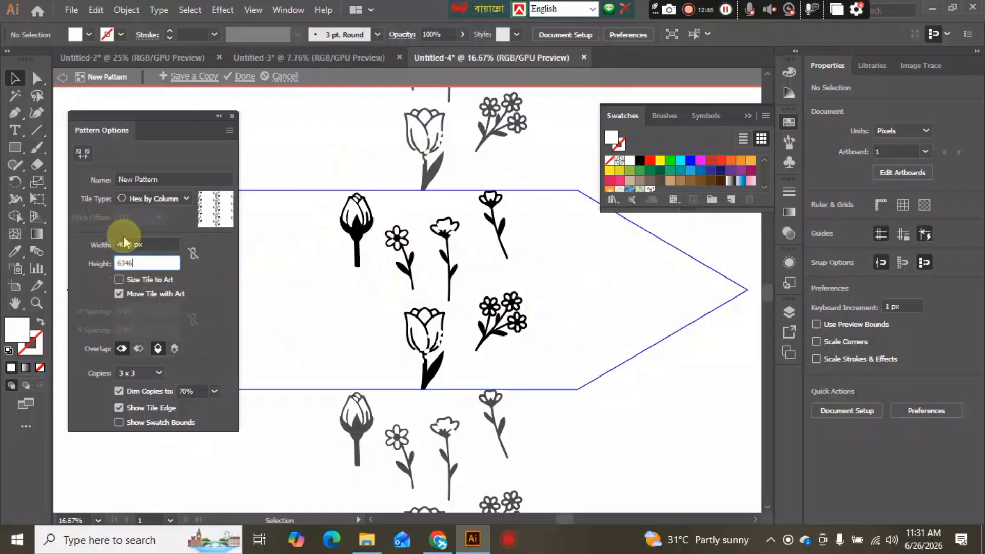
Set the pattern tile's width to 4000 px and clear the height value
click(147, 244)
key(BackSpace)
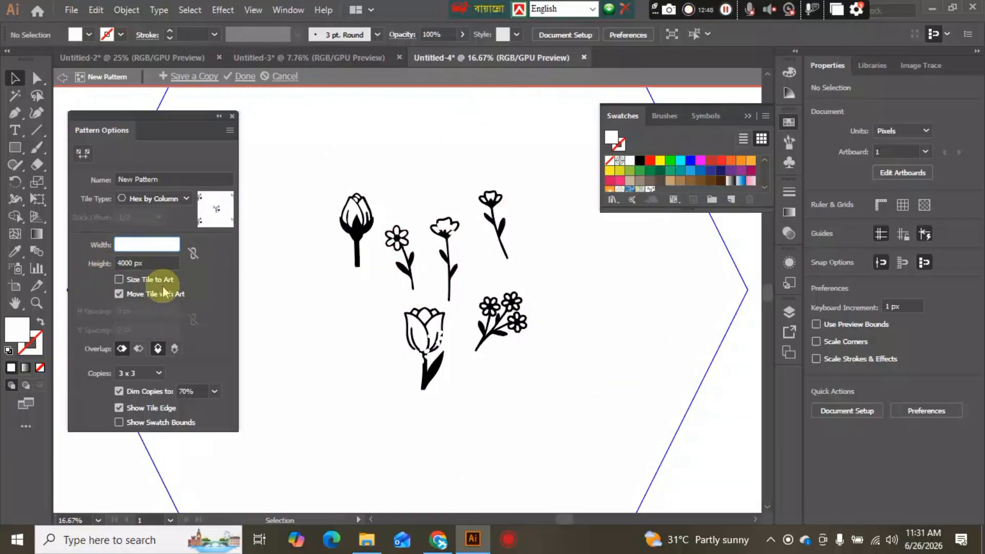
text(4000)
key(Tab)
key(BackSpace)
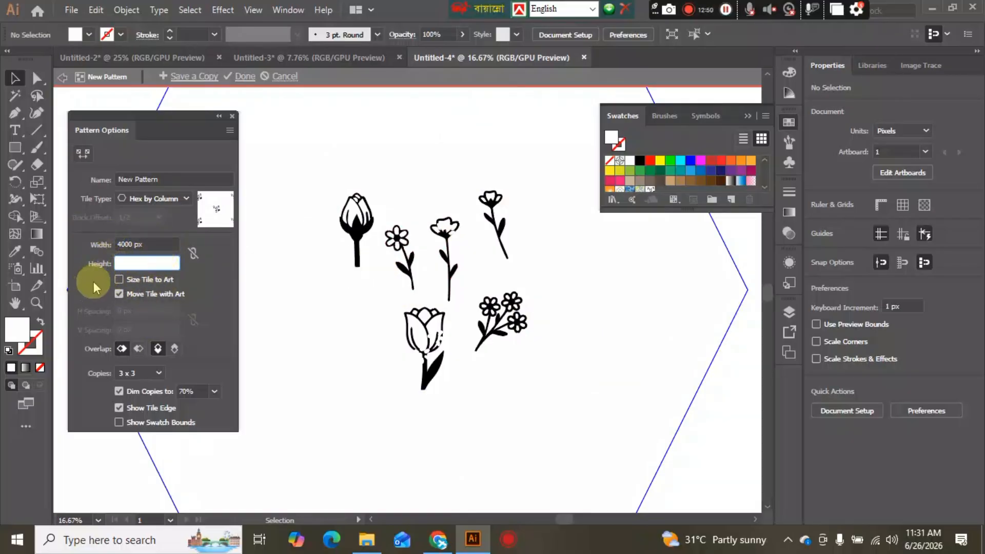
Try a 30 px by 30 px pattern tile and undo the tile size changes
click(144, 241)
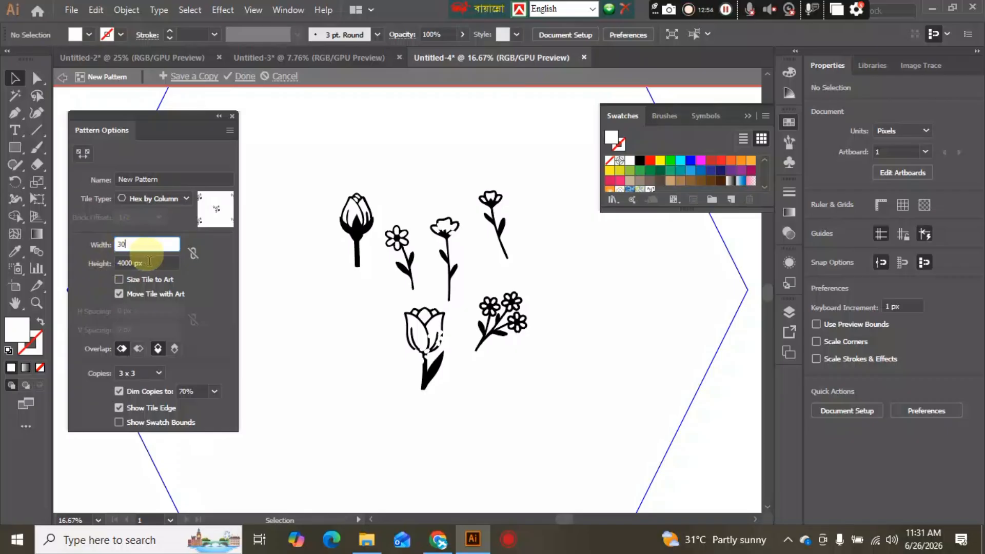
click(151, 264)
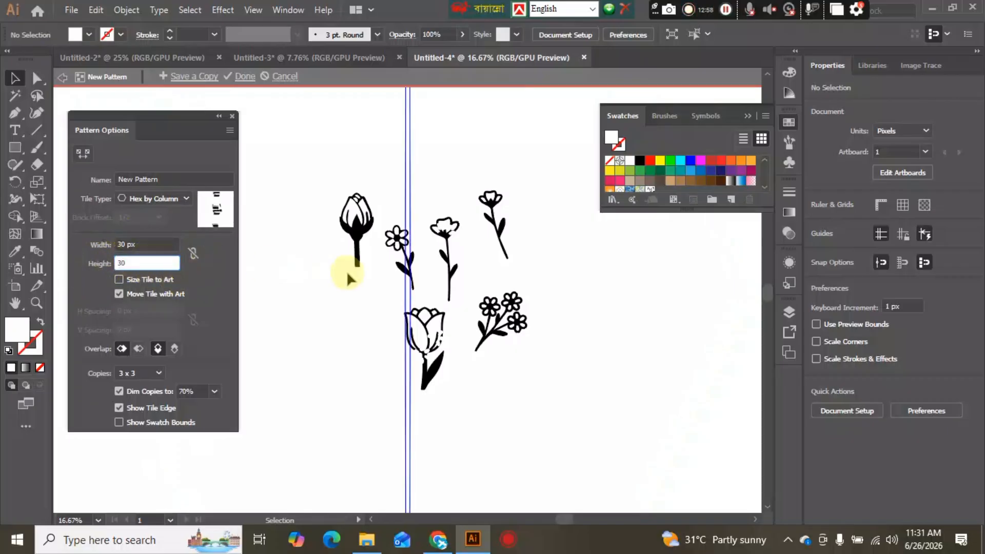
key(Return)
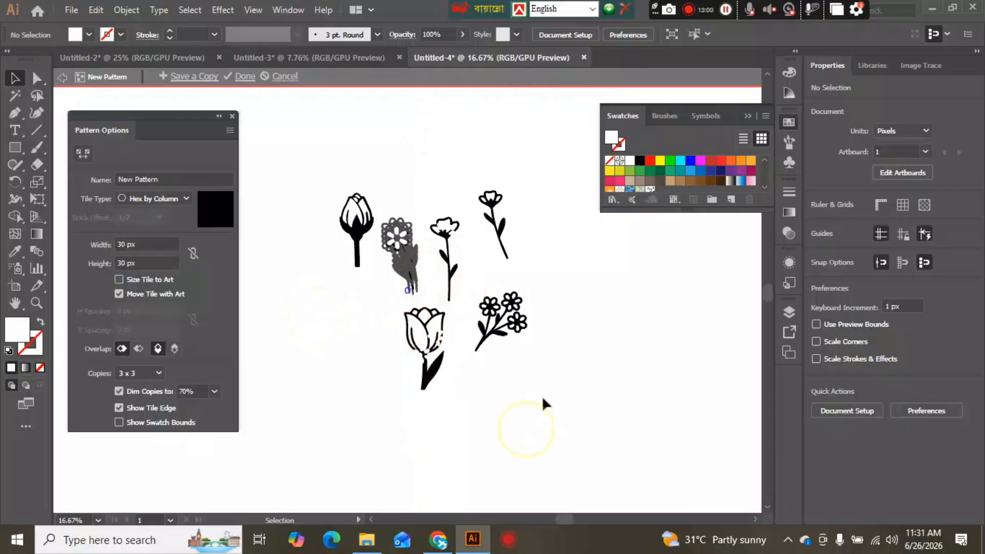
key(ctrl+z)
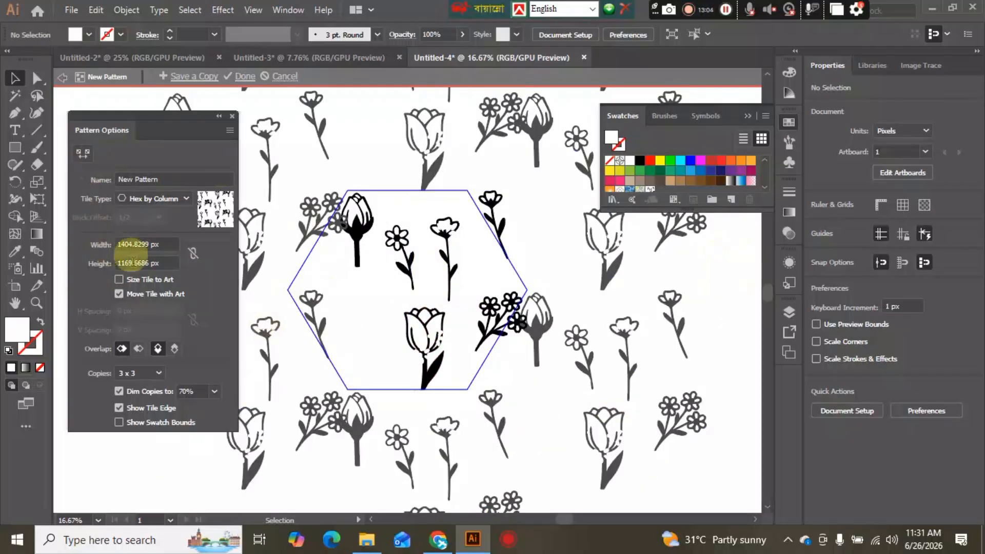
Set the number of pattern copies previewed to 9 x 9
click(144, 378)
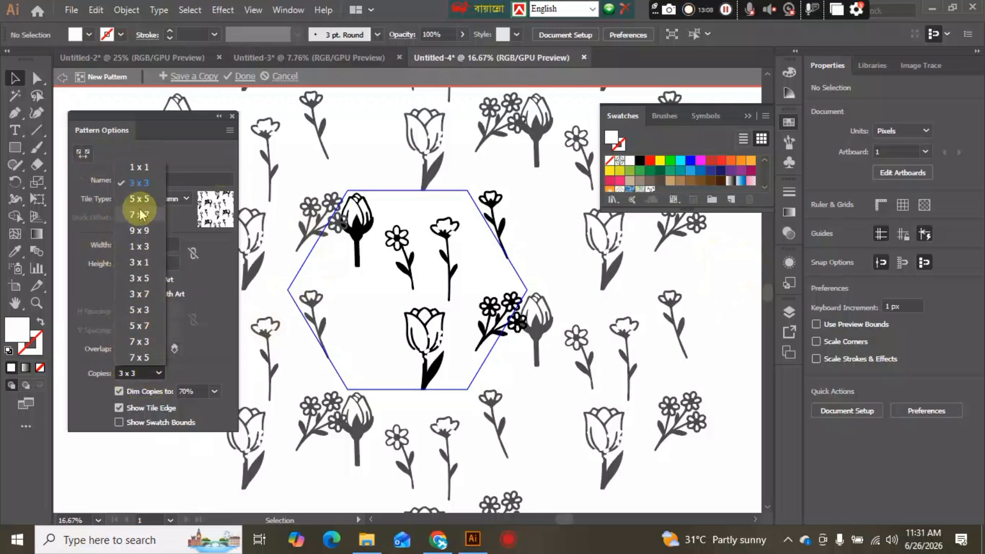
click(139, 230)
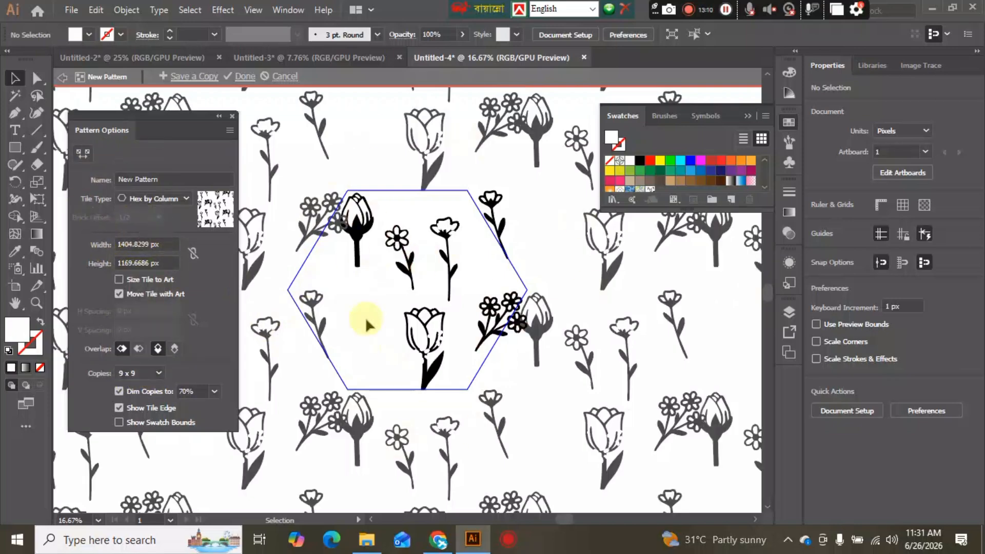
Rearrange the flowers in the hexagonal tile by moving the long-stemmed blossom, the closed bud and the large tulip into the empty gaps
mouse_move(451, 272)
mouse_down()
mouse_move(433, 264)
mouse_move(441, 244)
mouse_move(443, 262)
mouse_up()
drag(500, 233, 376, 297)
key(a)
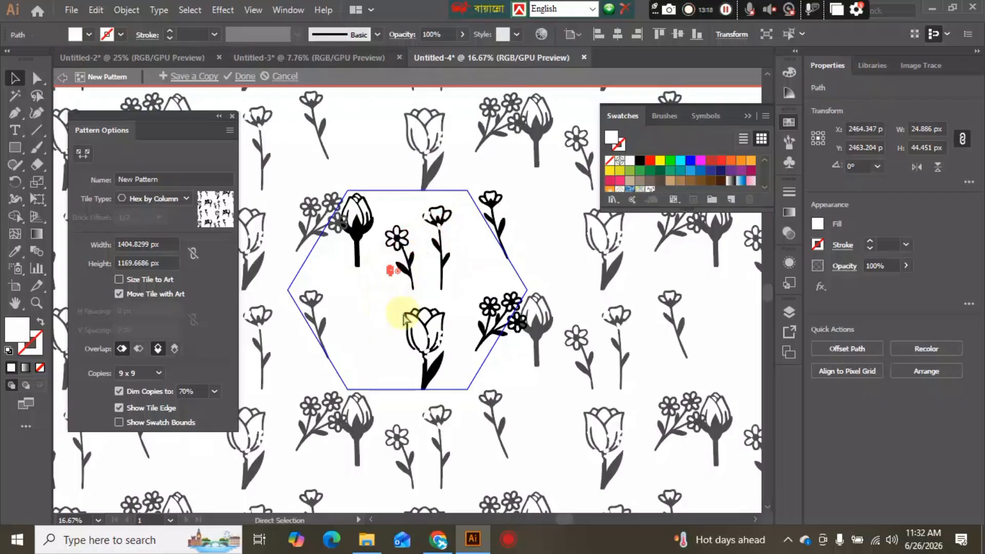
click(407, 241)
drag(366, 234, 415, 323)
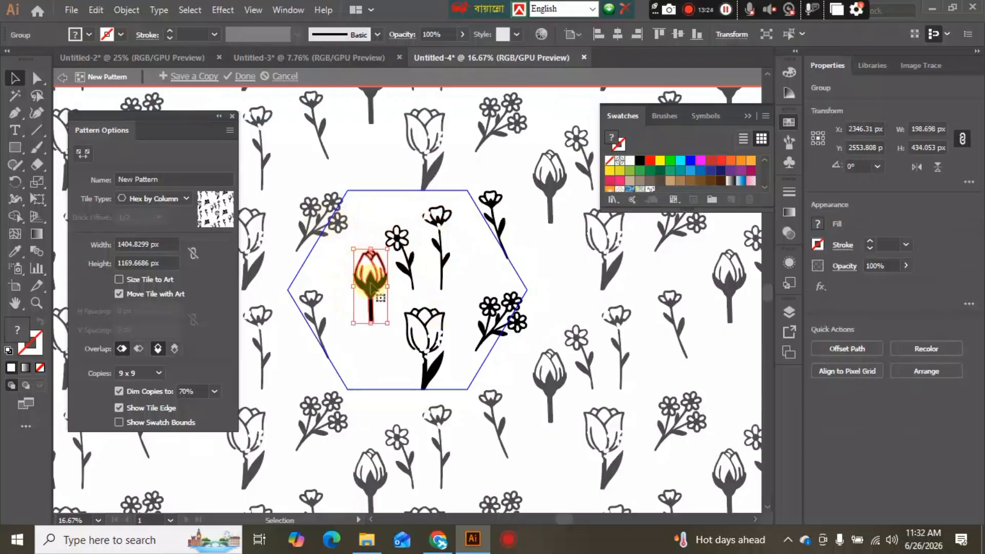
drag(371, 289, 356, 297)
drag(428, 356, 412, 353)
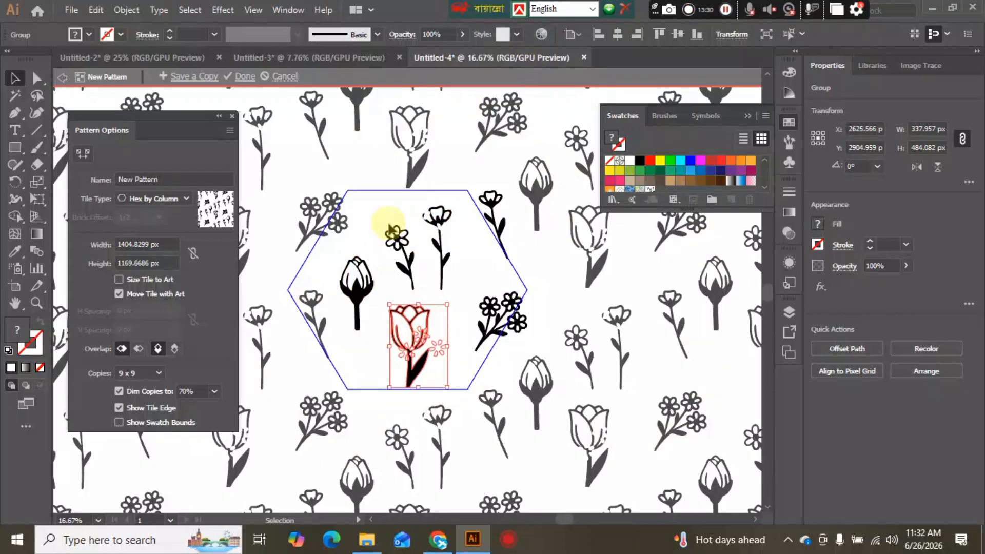
Shift the daisy stem, long-stemmed blossom and three-flower sprig slightly up and left inside the tile, and finish editing the pattern
drag(412, 269, 410, 271)
drag(408, 267, 402, 256)
drag(481, 334, 473, 312)
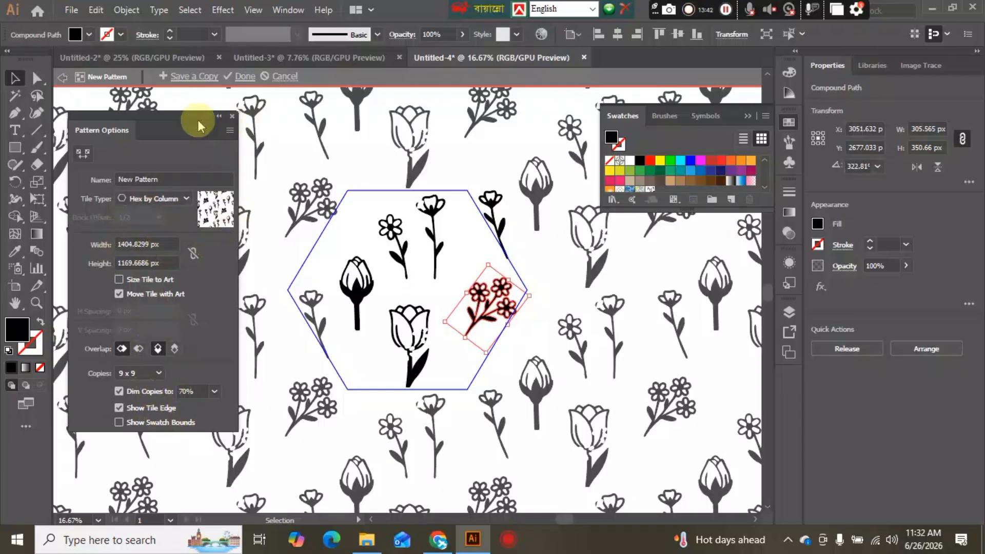
click(245, 77)
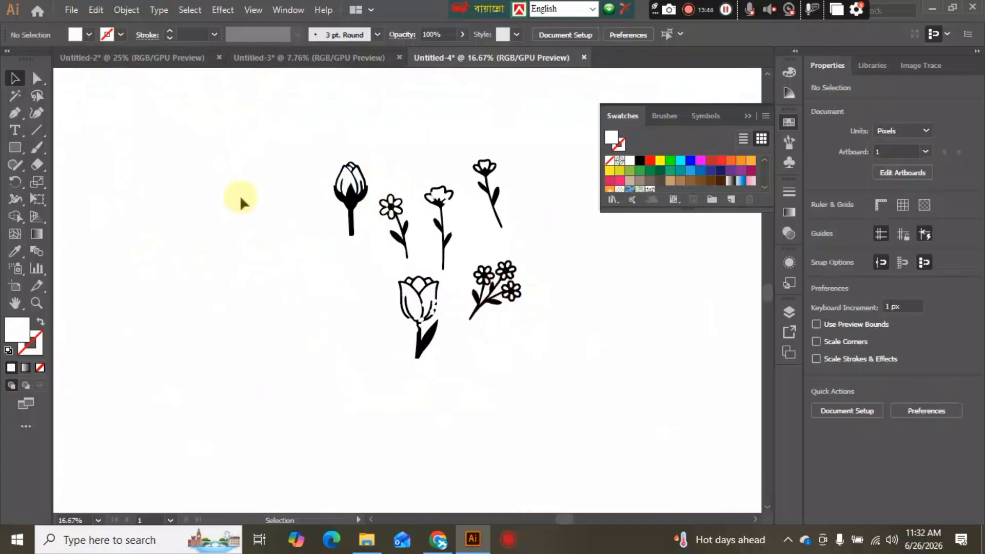
Delete the original flower group from the artboard
drag(327, 200, 521, 423)
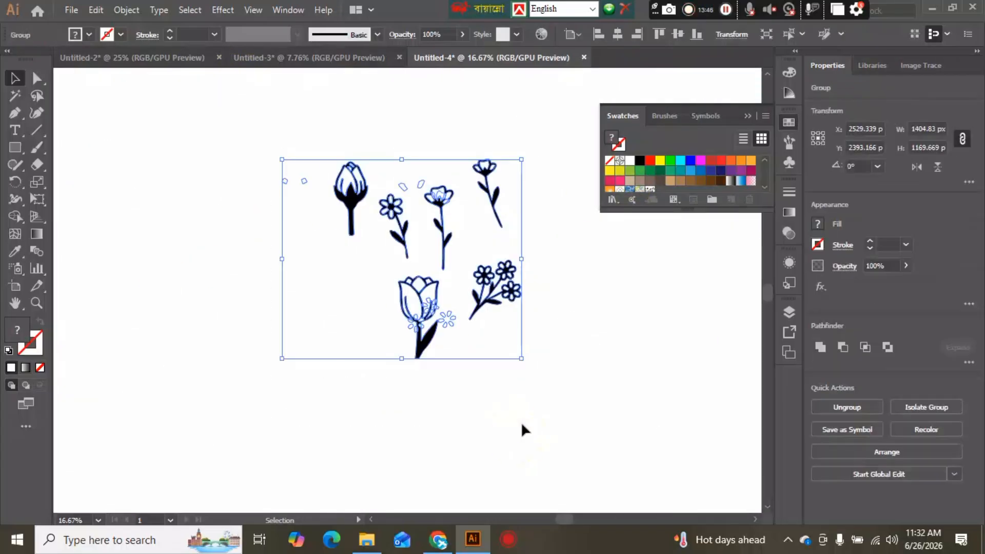
key(Delete)
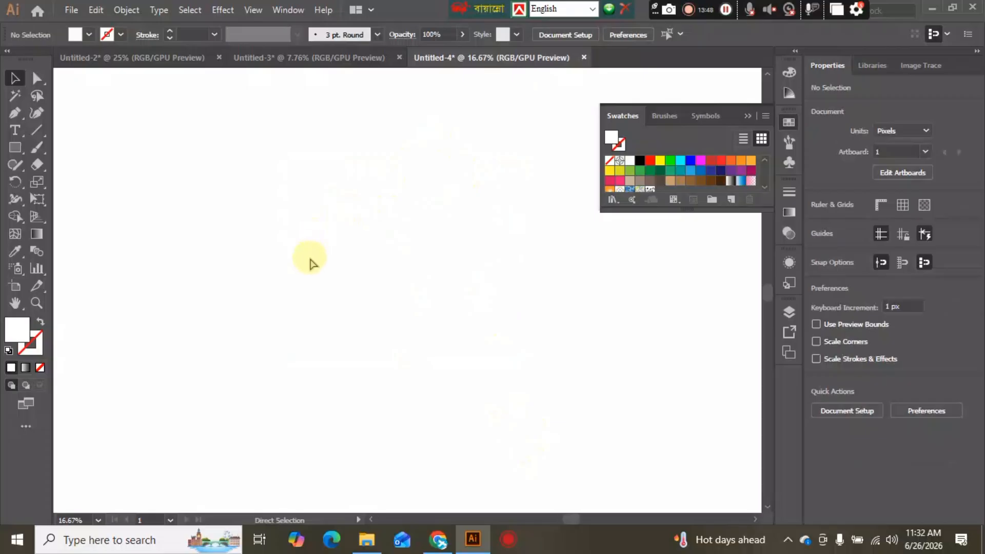
key(ctrl+minus)
click(343, 240)
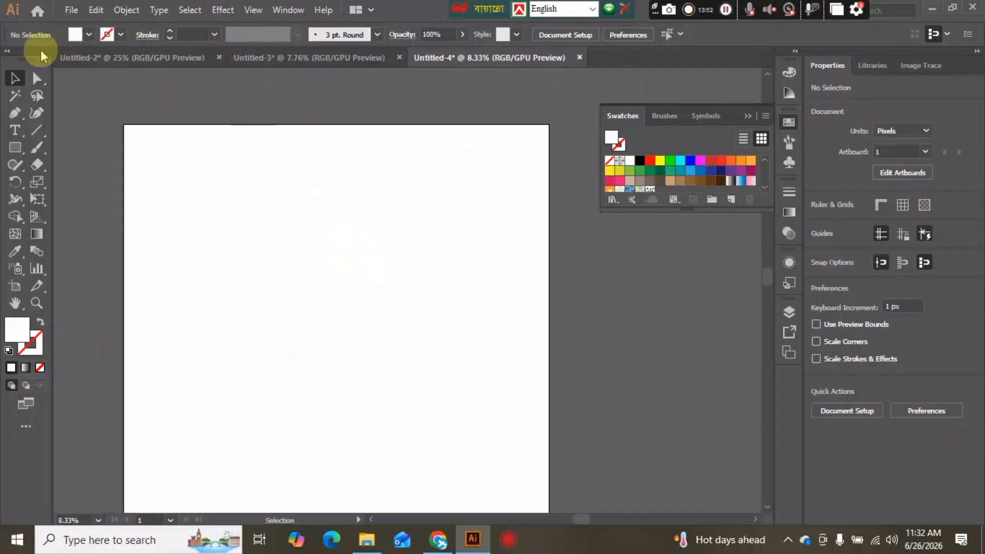
Create a 5000 px by 5000 px rectangle and set its fill to None
click(15, 147)
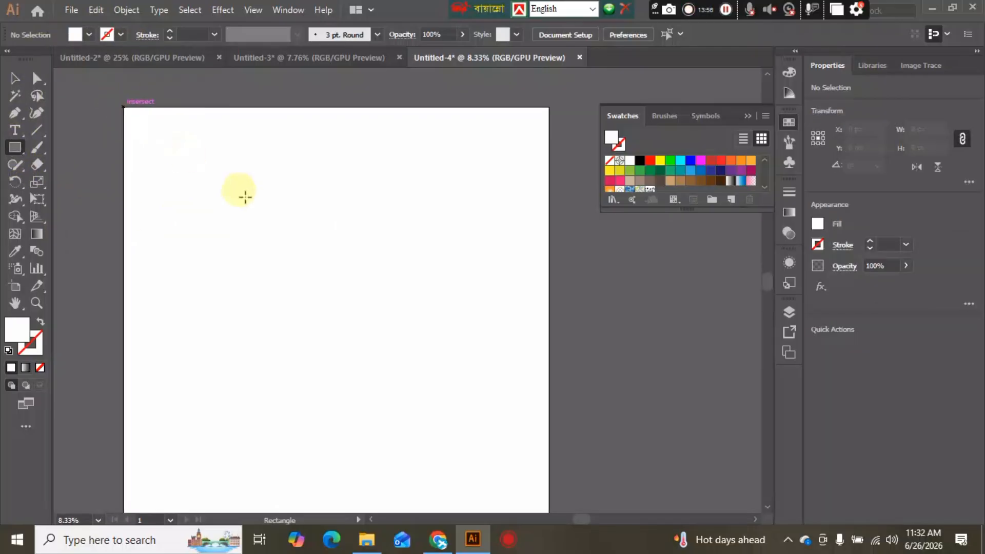
click(276, 221)
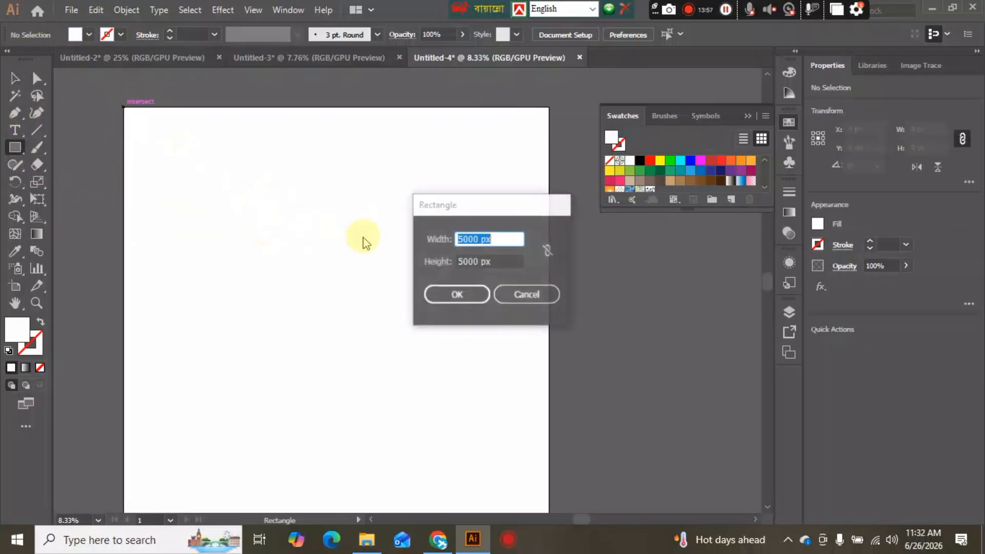
click(456, 297)
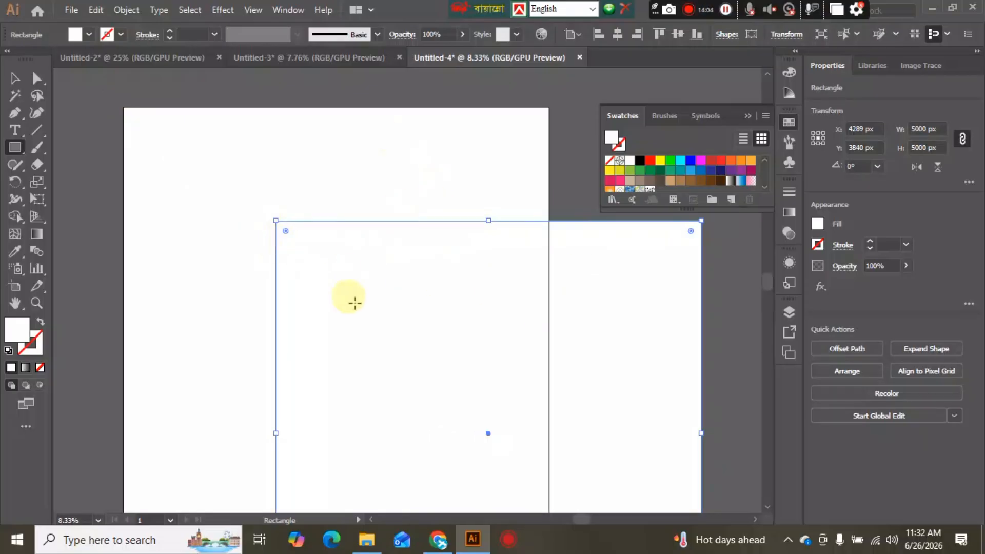
click(816, 226)
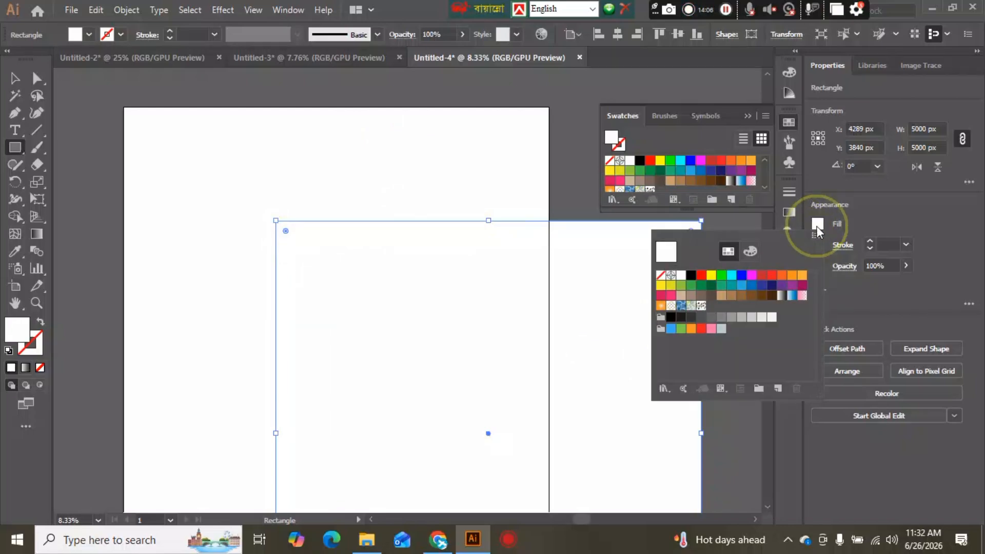
click(660, 276)
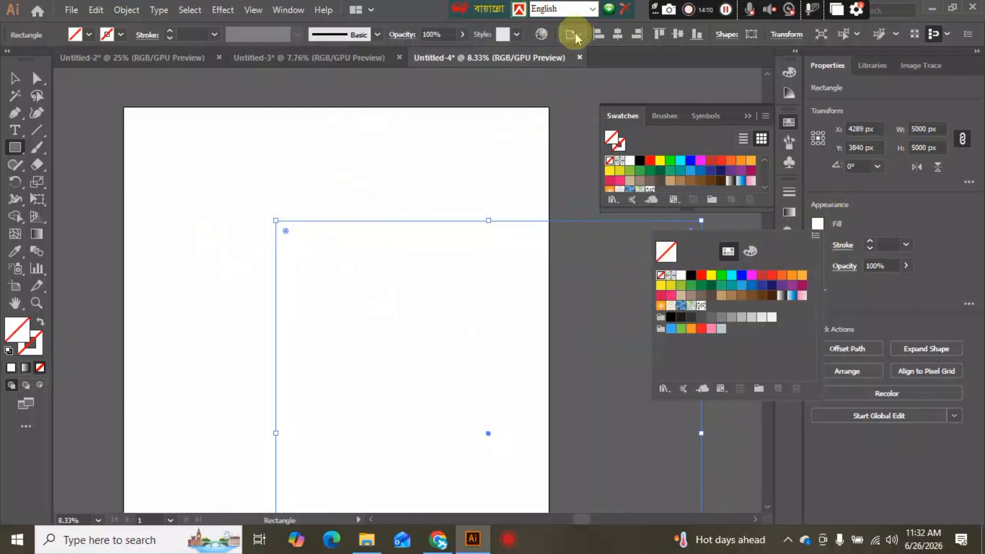
Centre the rectangle horizontally and vertically on the artboard
click(596, 66)
click(581, 36)
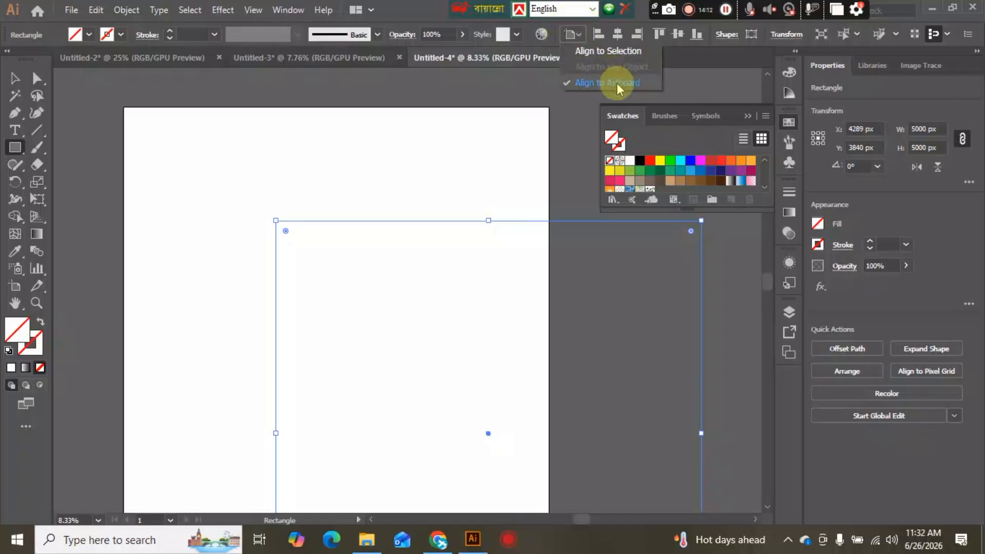
click(619, 37)
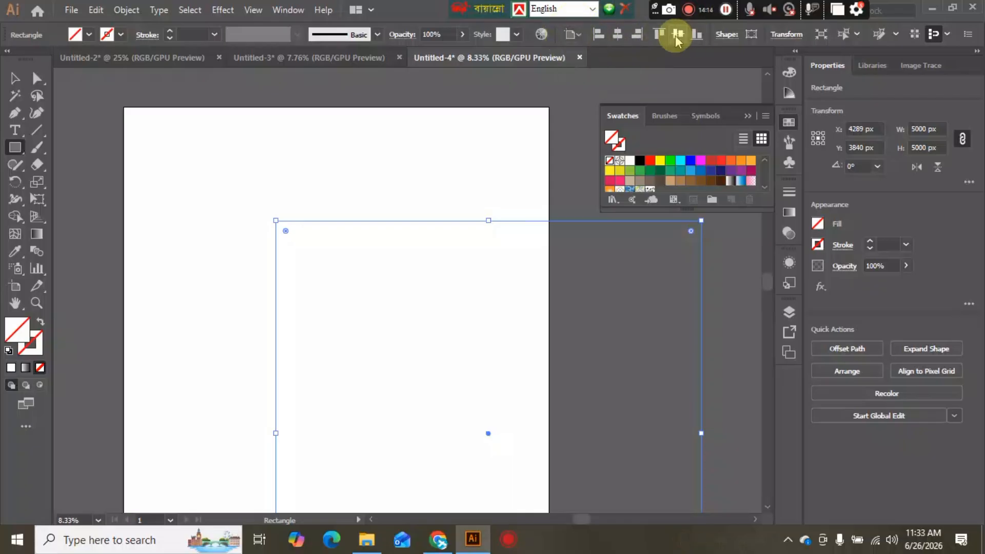
click(677, 33)
click(620, 36)
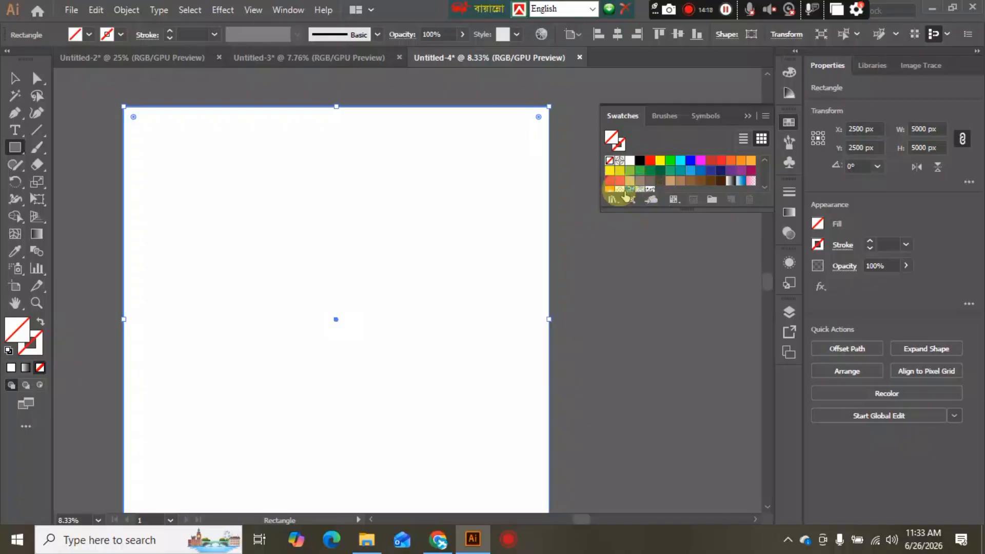
Fill the rectangle with the newly saved flower pattern swatch
scroll(295, 321, down, 2)
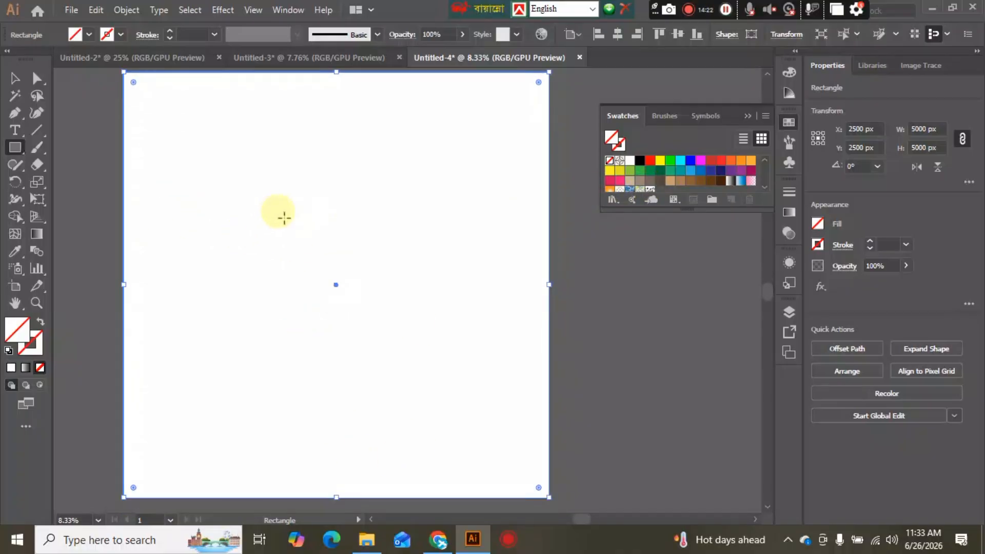
scroll(285, 218, up, 1)
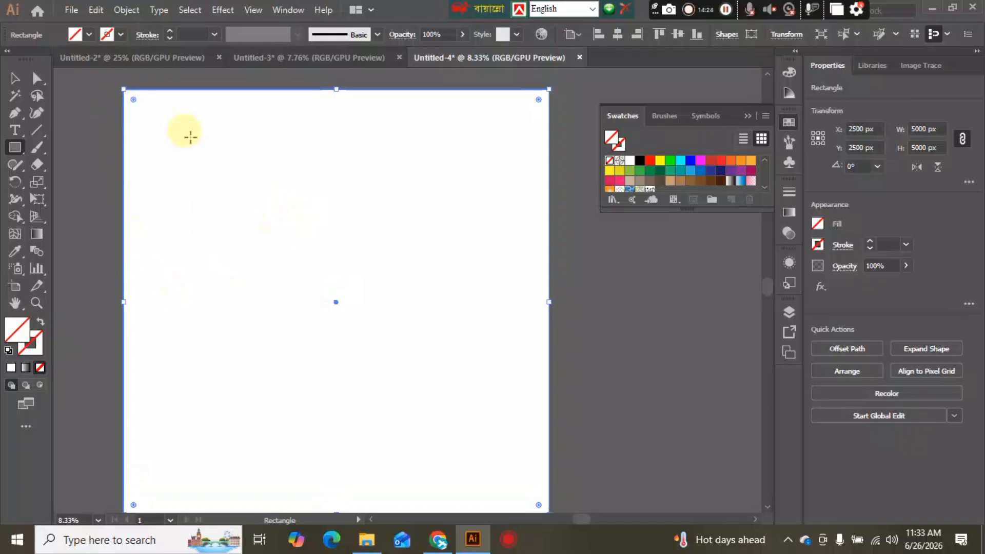
scroll(308, 343, down, 3)
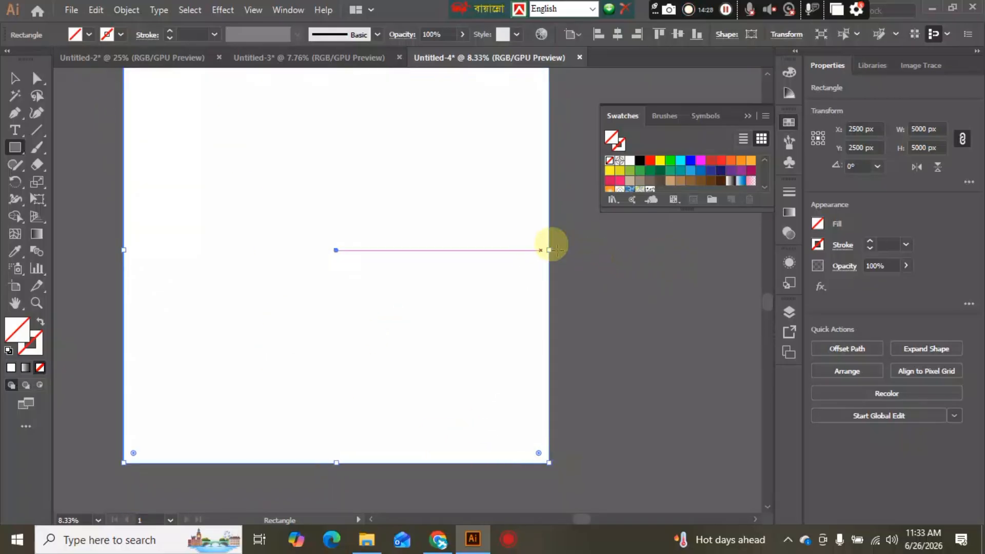
scroll(334, 298, up, 3)
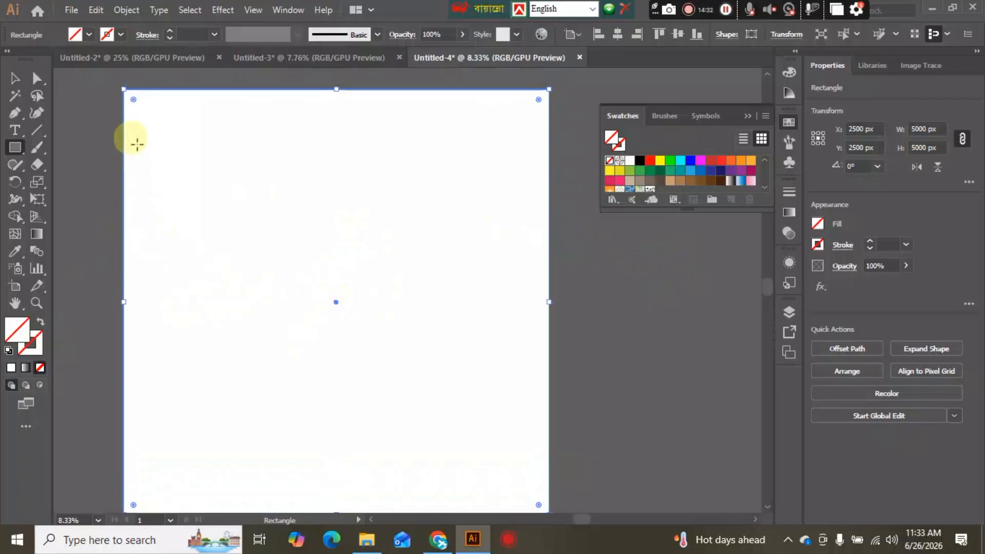
click(651, 191)
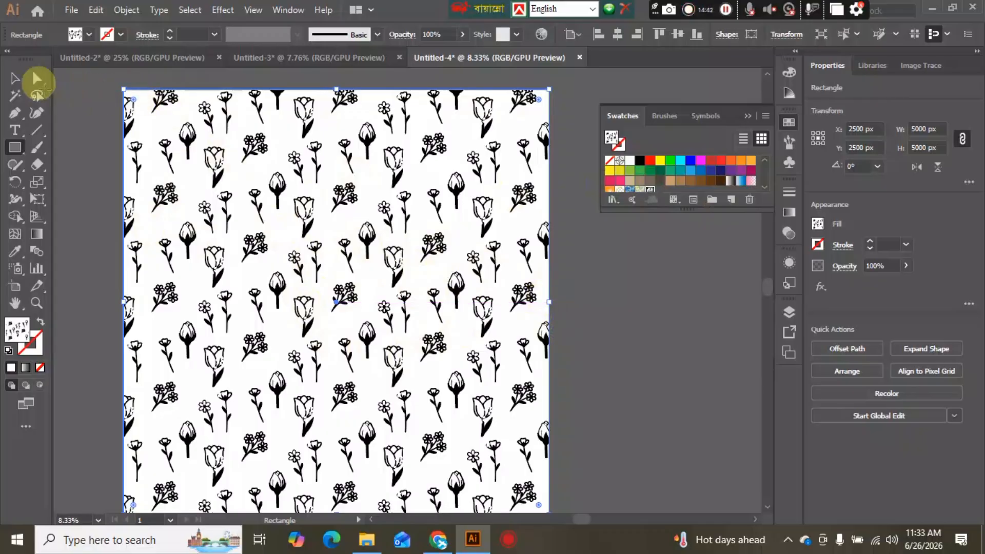
Shift the patterned rectangle left and slightly down, and stretch its right and top edges past the artboard to about 5745 by 5524 px
click(15, 78)
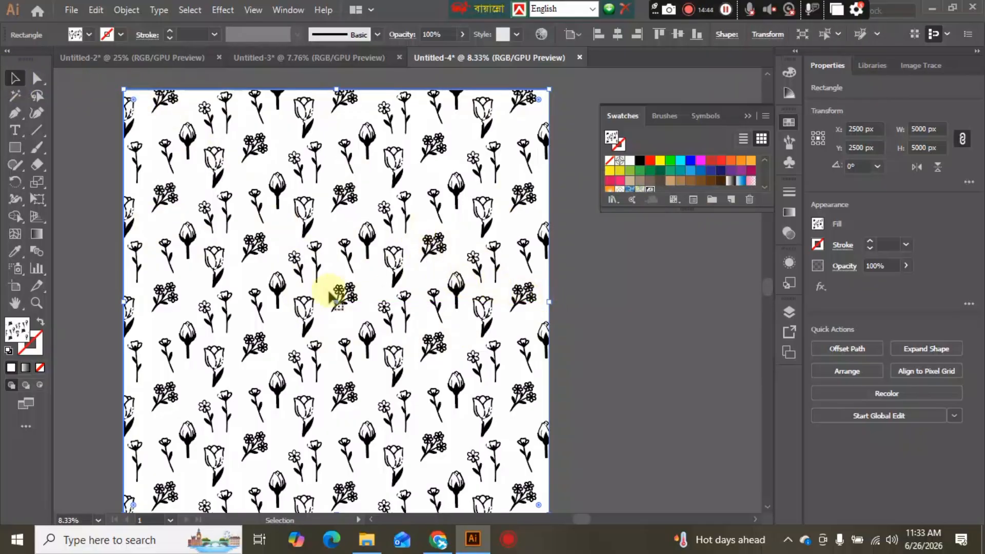
drag(330, 290, 330, 240)
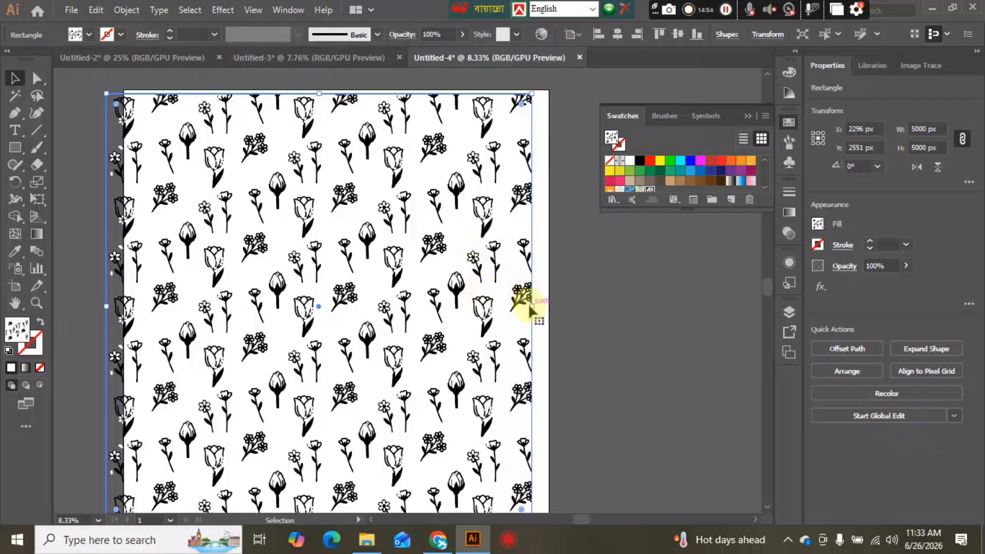
drag(533, 308, 594, 306)
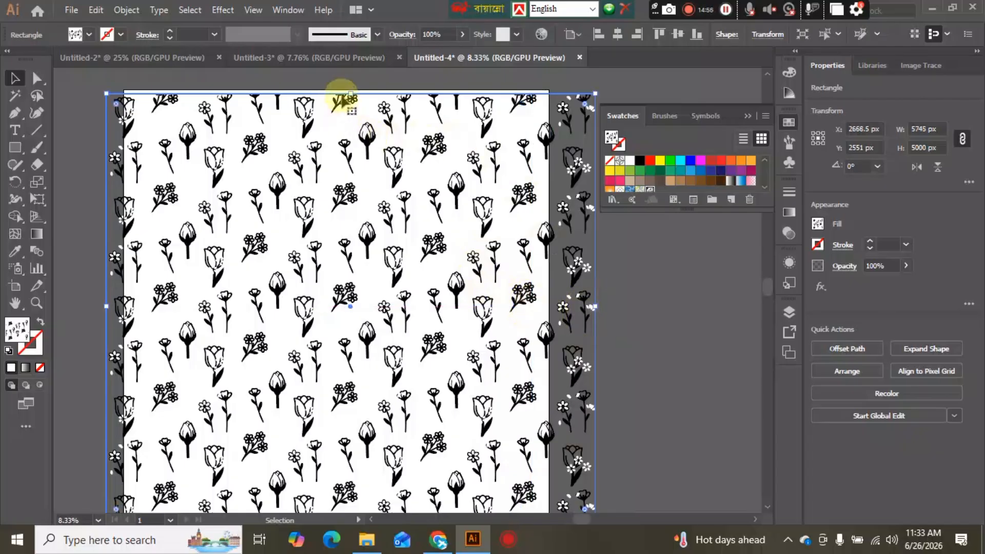
drag(352, 92, 333, 69)
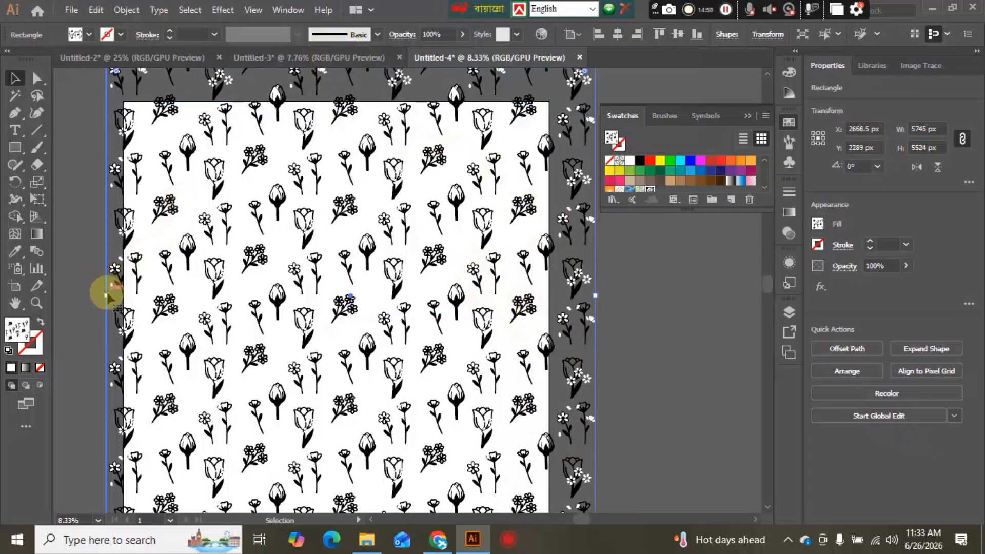
Extend the patterned rectangle's left and bottom edges and pull its right edge inward, giving about 5625 by 5701 px
drag(107, 295, 78, 292)
scroll(336, 305, down, 2)
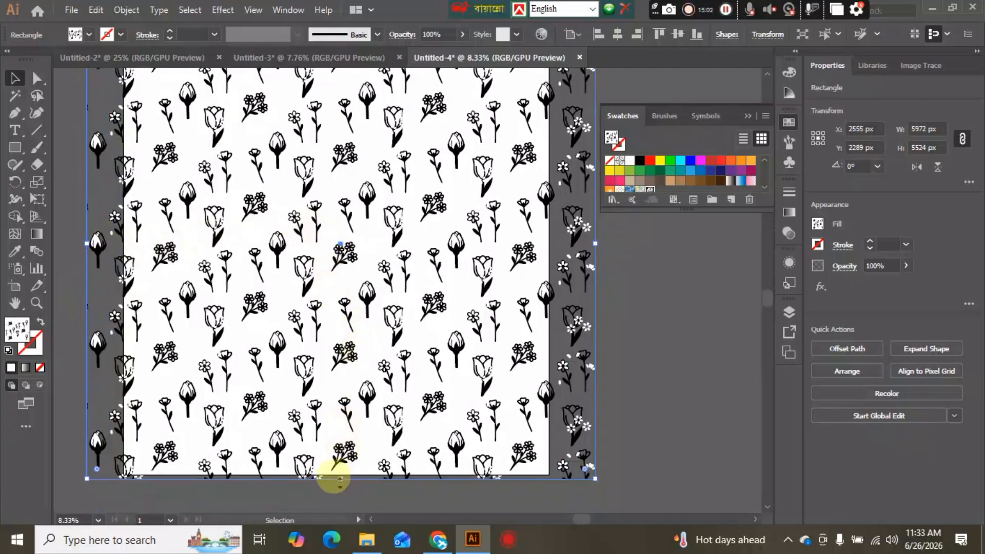
drag(340, 479, 340, 493)
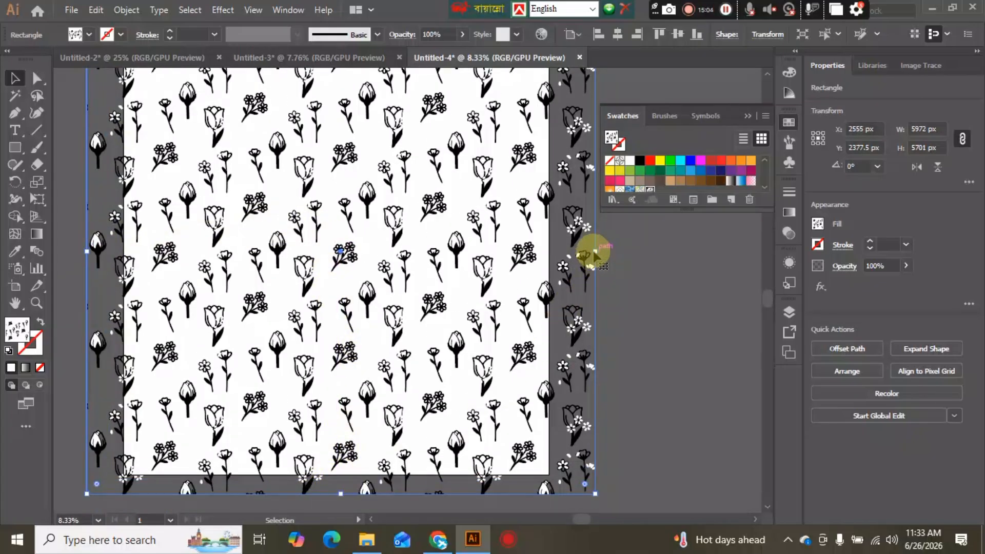
drag(596, 251, 565, 252)
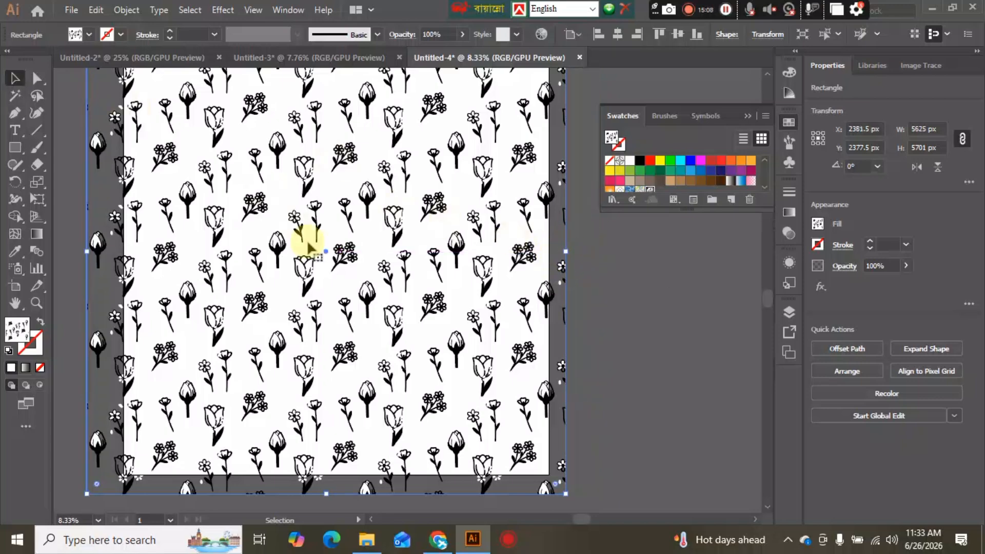
scroll(318, 231, up, 3)
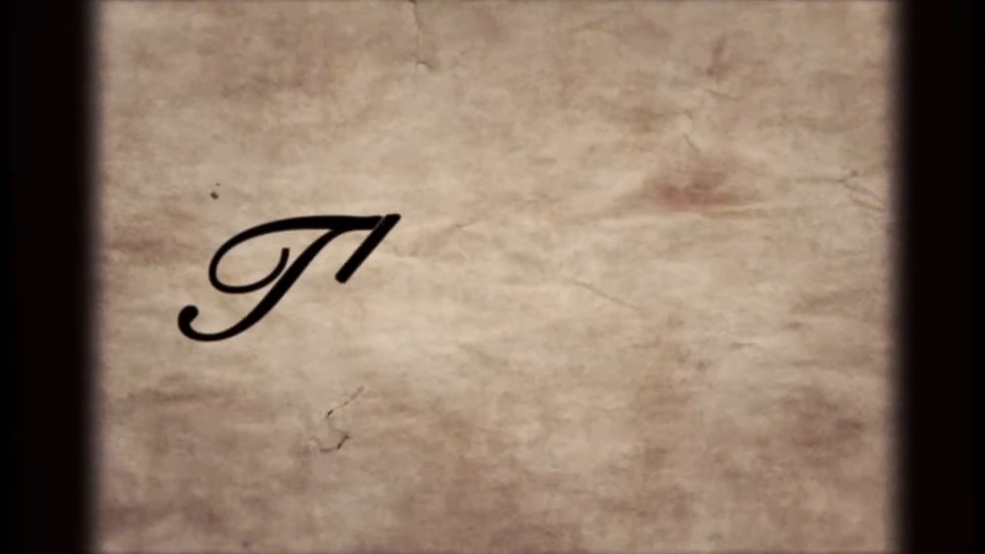